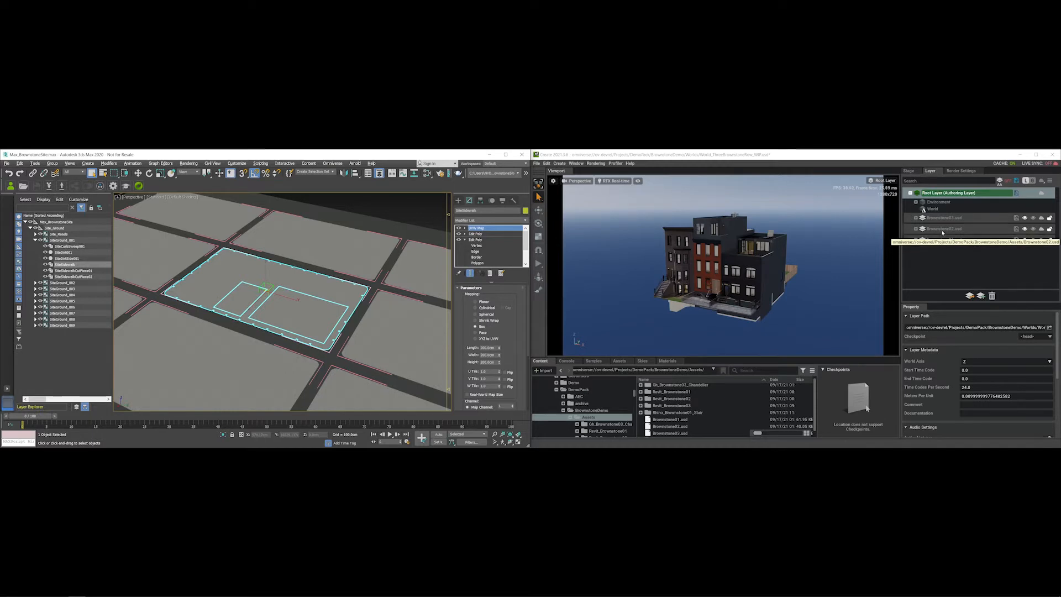
- In Omniverse Create, inspect Brownstone01–03 in the stage hierarchy and the Brownstone03.usd layer
{"action": "left_click", "coordinate": [908, 170]}
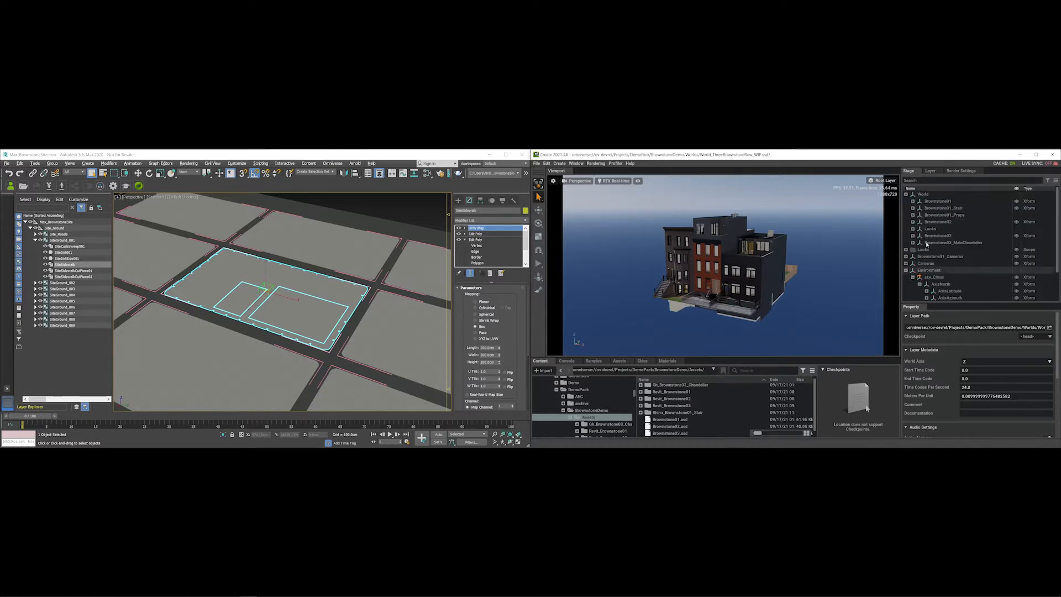
{"action": "left_click", "coordinate": [770, 315]}
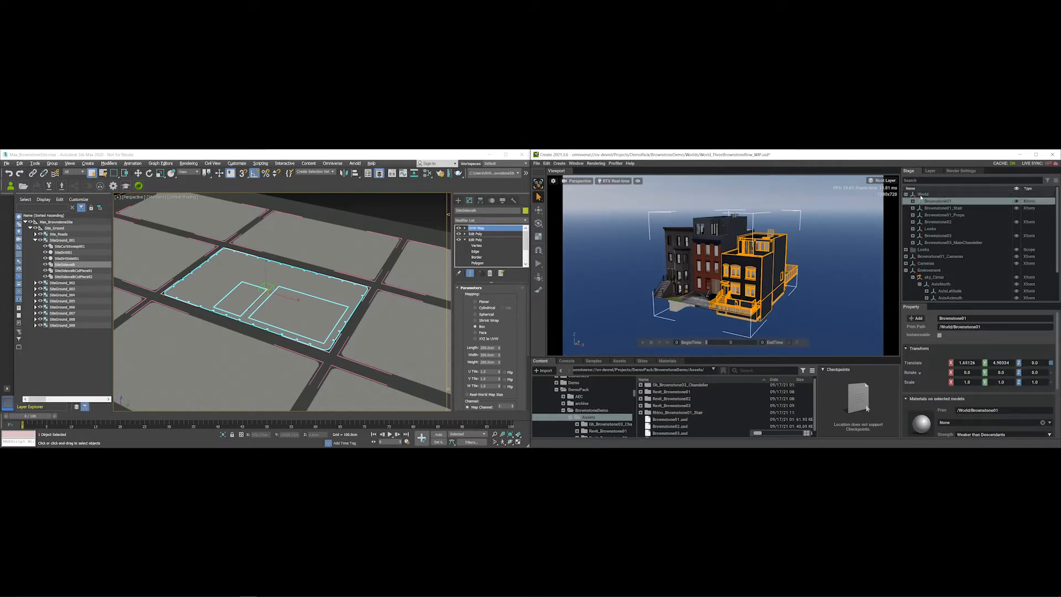
{"action": "left_click", "coordinate": [938, 222]}
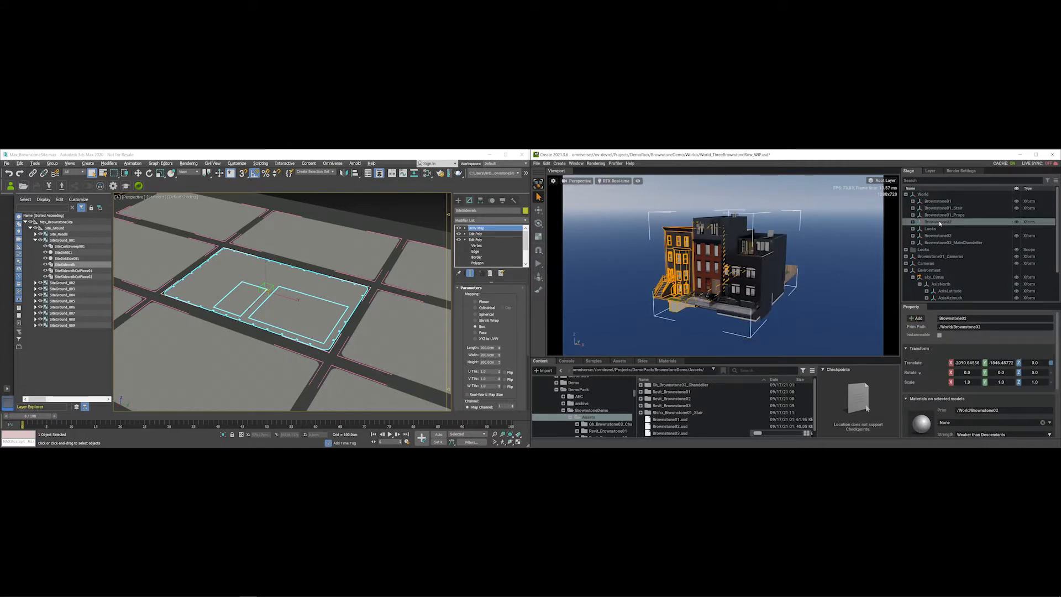
{"action": "left_click", "coordinate": [938, 237]}
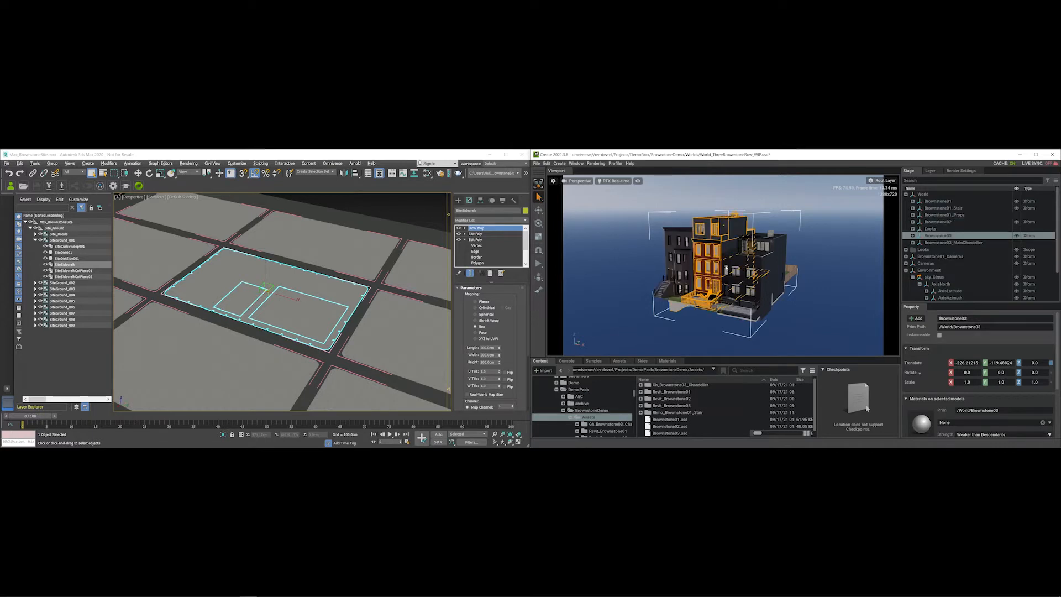
{"action": "left_click", "coordinate": [931, 171]}
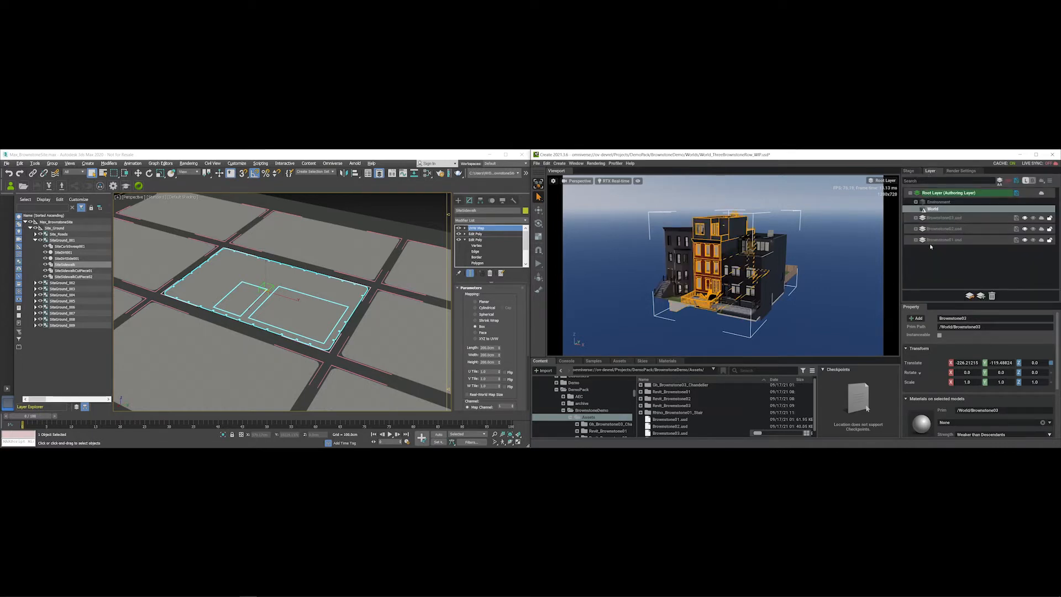
{"action": "left_click", "coordinate": [916, 219]}
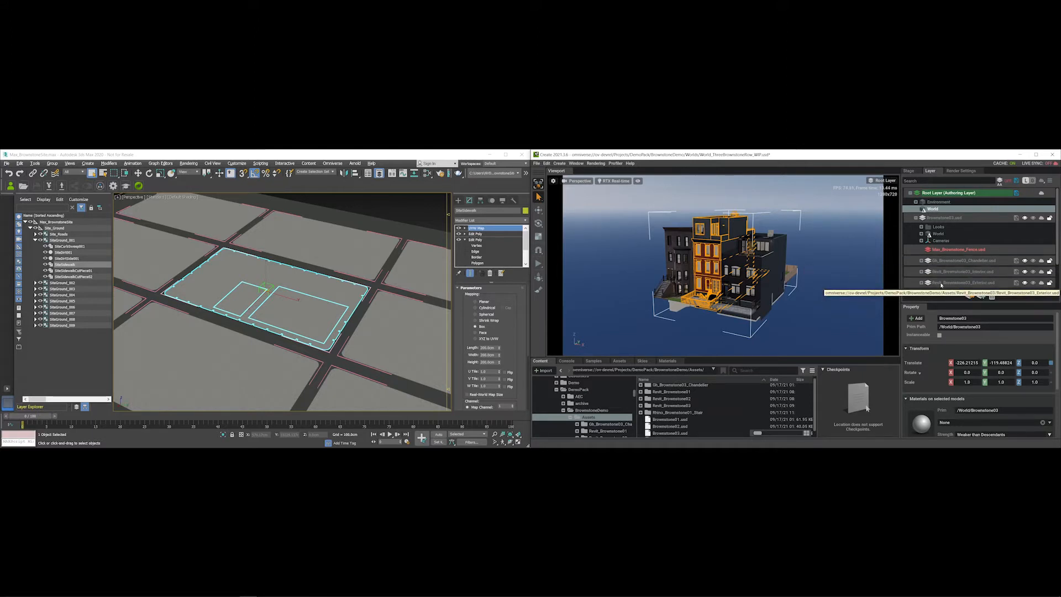
{"action": "left_click", "coordinate": [916, 220]}
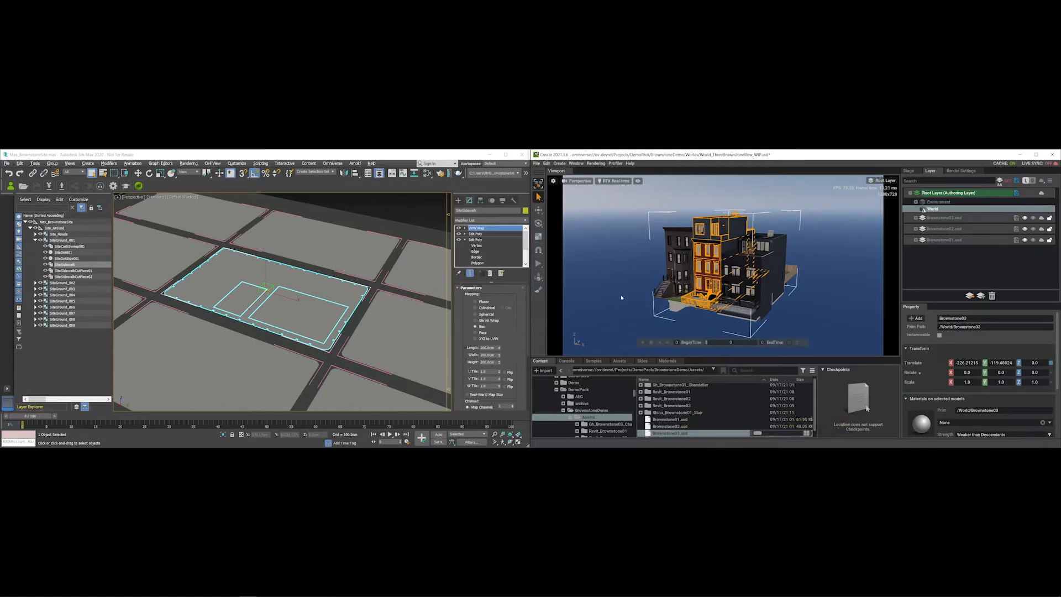
- Isolate the SiteSidewalk object in the Max viewport, then end isolation to show the whole site
{"action": "left_click", "coordinate": [409, 210]}
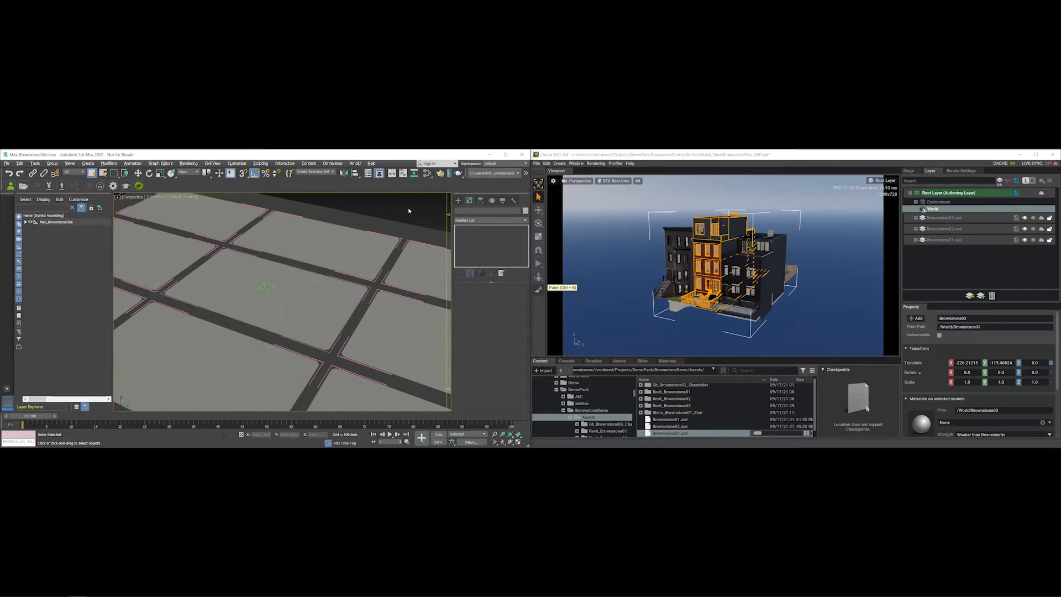
{"action": "left_click", "coordinate": [209, 267]}
{"action": "right_click", "coordinate": [295, 271]}
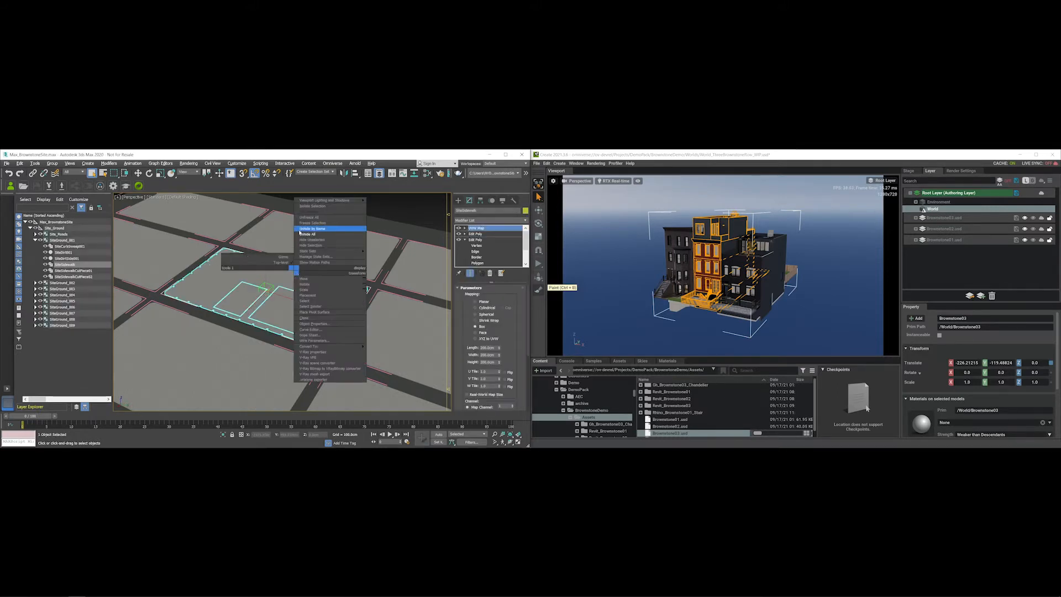
{"action": "left_click", "coordinate": [317, 207]}
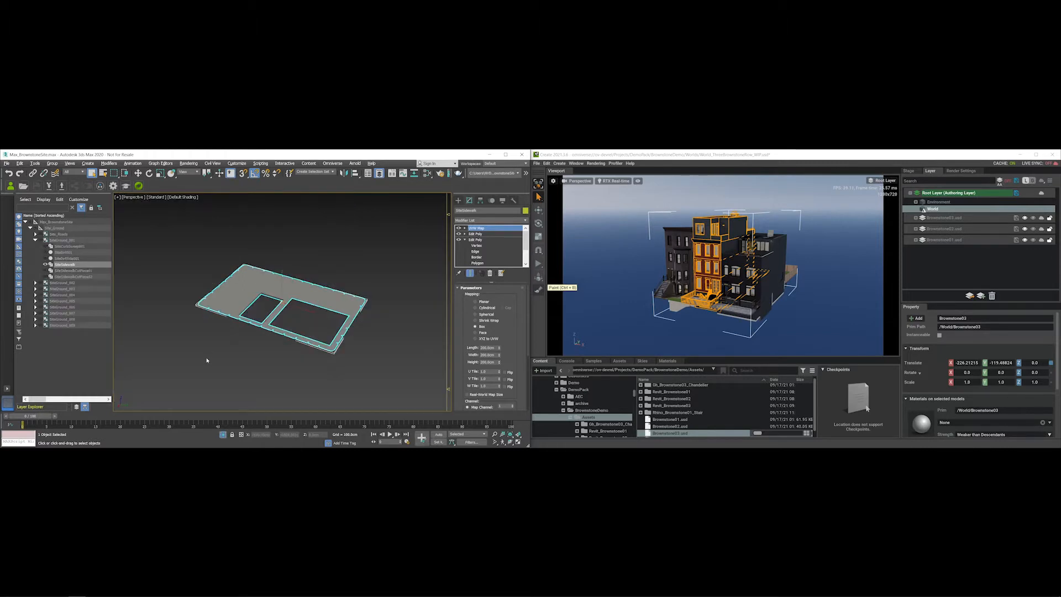
{"action": "left_click", "coordinate": [229, 346]}
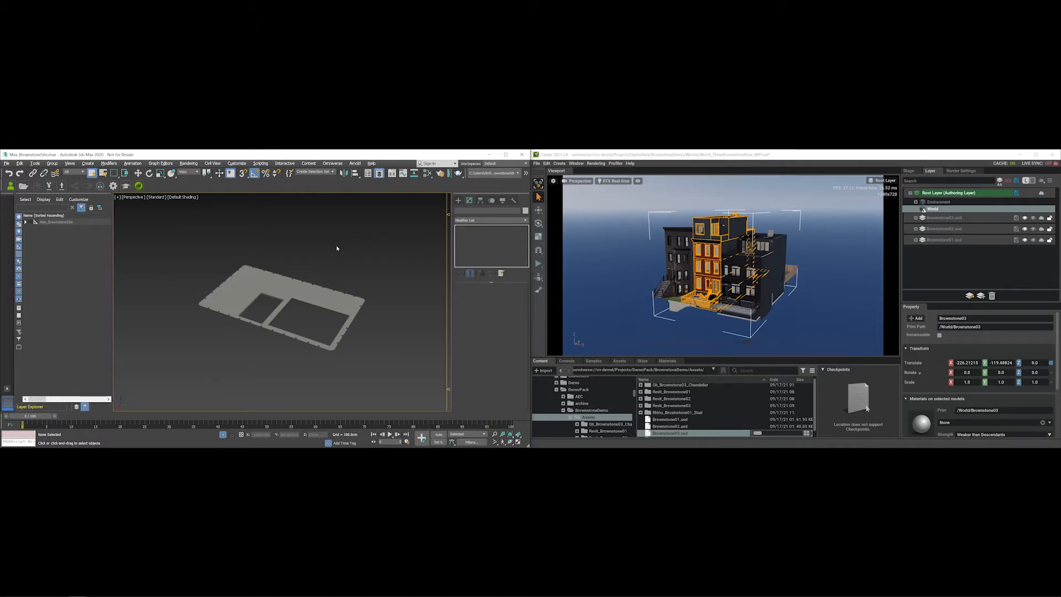
{"action": "left_click", "coordinate": [241, 285]}
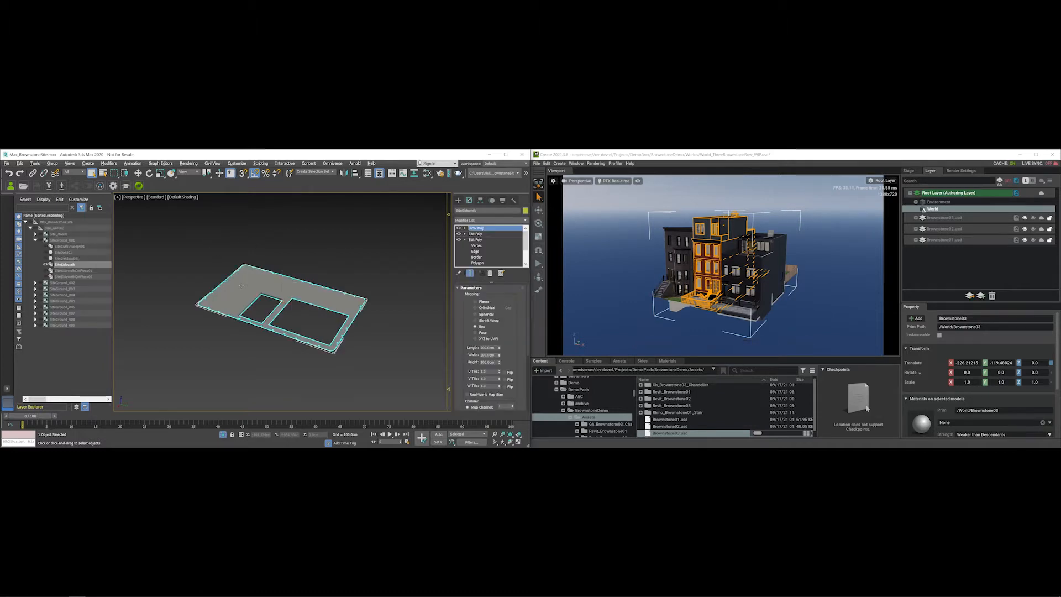
{"action": "right_click", "coordinate": [252, 247]}
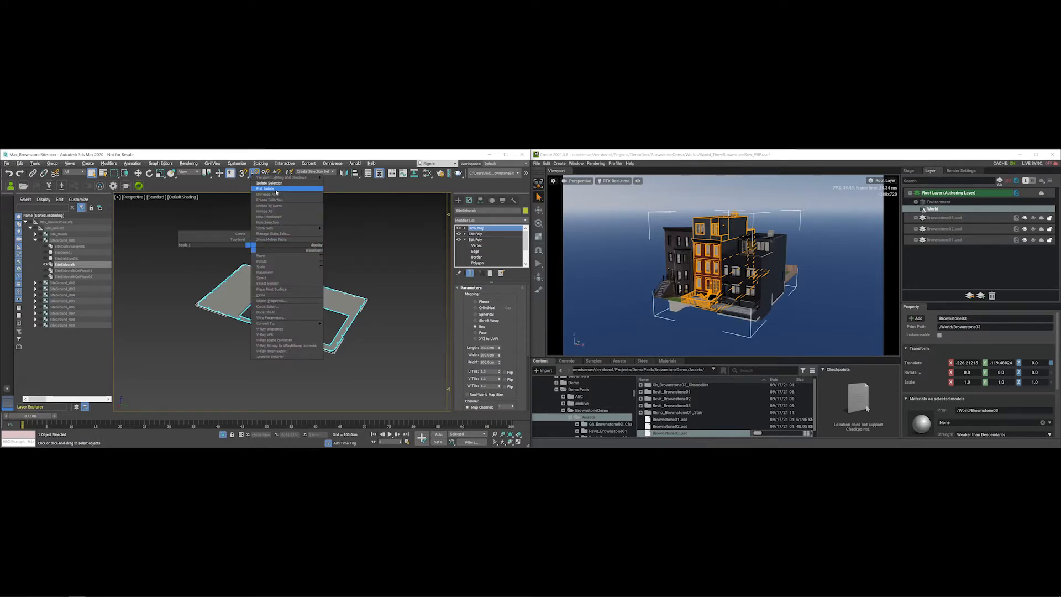
{"action": "left_click", "coordinate": [276, 189]}
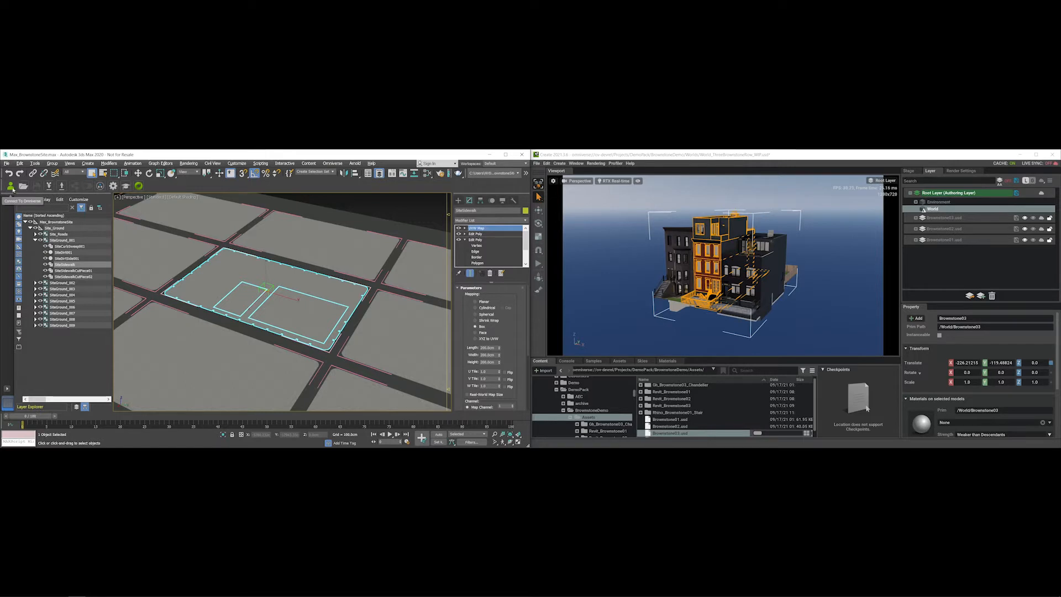
- Start Export to USD and browse to ov-devrel > Projects > DemoPack > BrownstoneDemo > Assets
{"action": "left_click", "coordinate": [62, 186]}
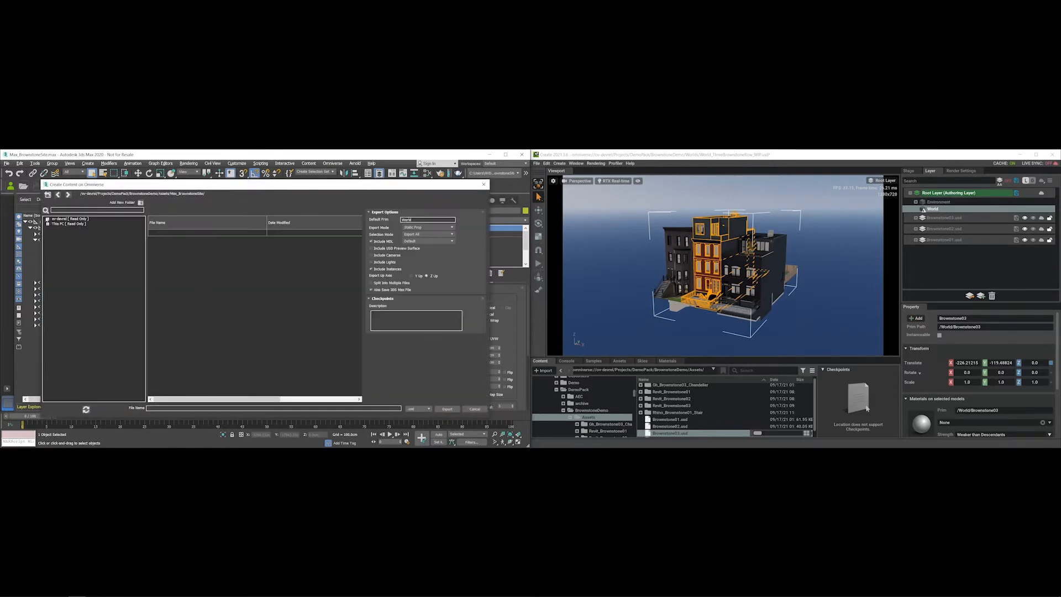
{"action": "left_click", "coordinate": [48, 219]}
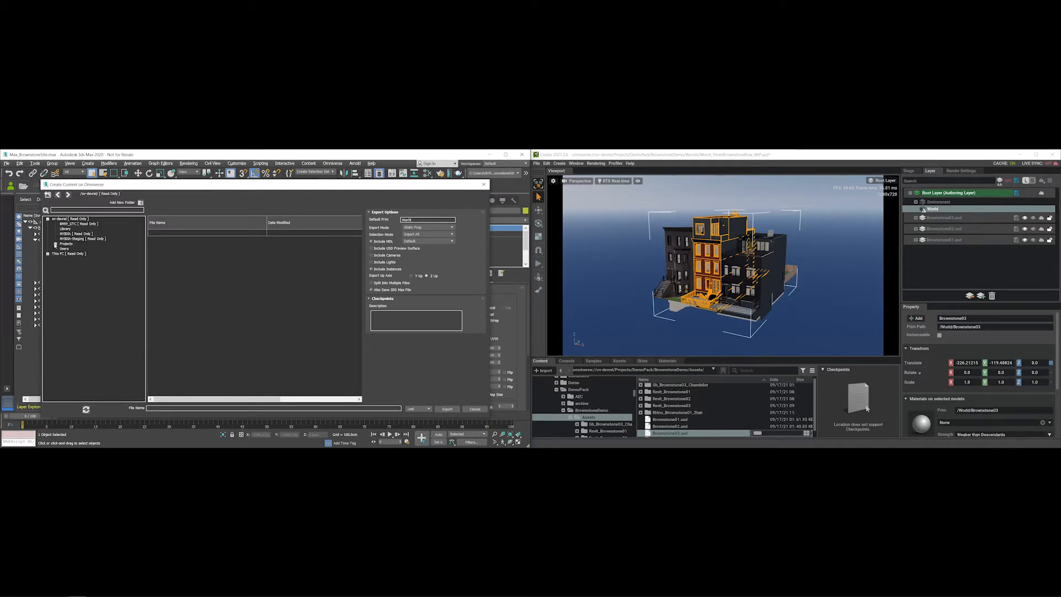
{"action": "left_click", "coordinate": [55, 245]}
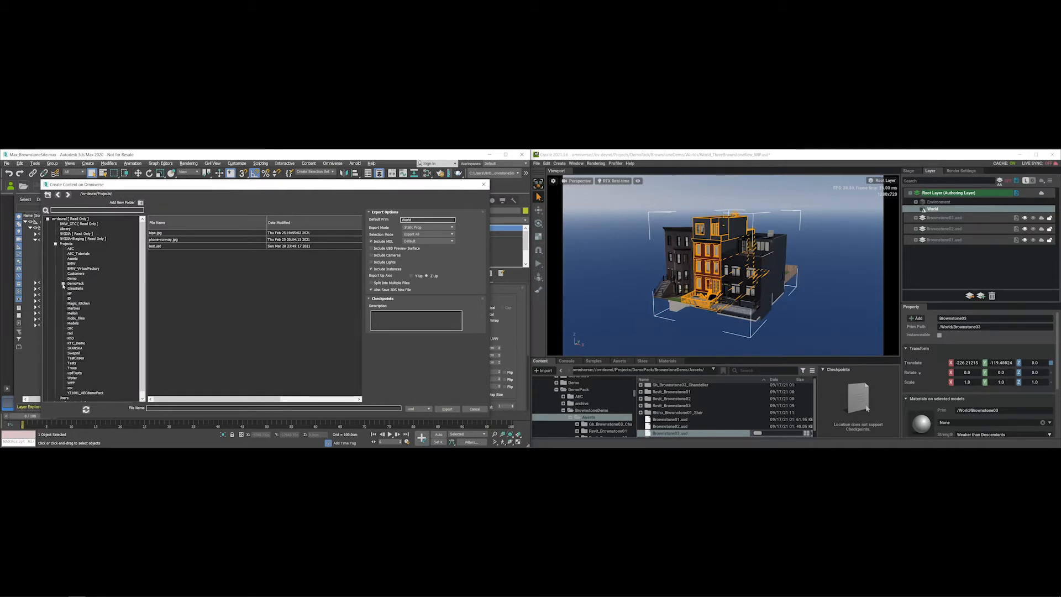
{"action": "left_click", "coordinate": [63, 284]}
{"action": "double_click", "coordinate": [84, 299]}
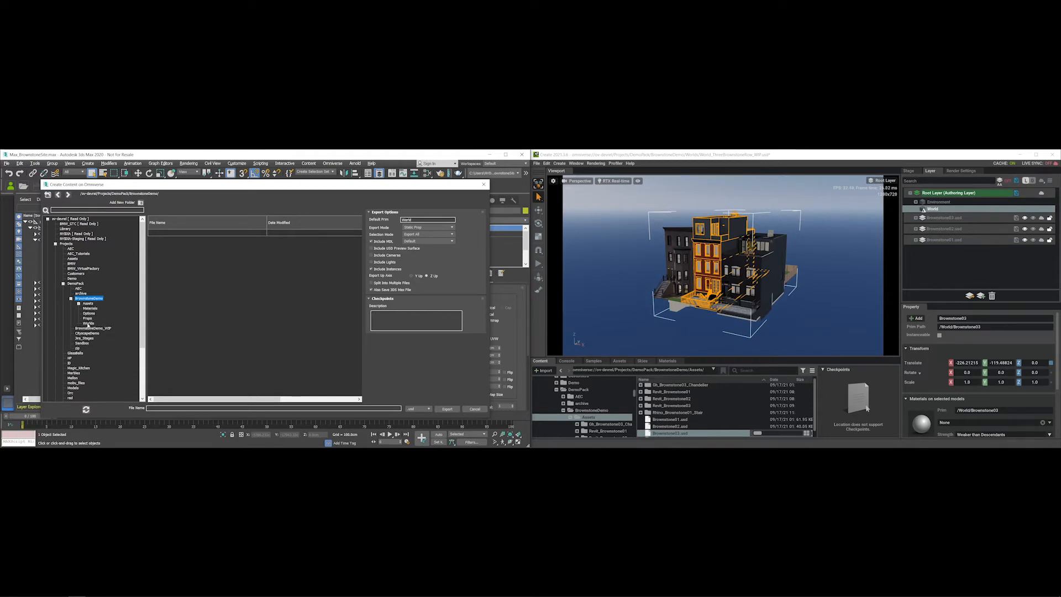
{"action": "double_click", "coordinate": [87, 304]}
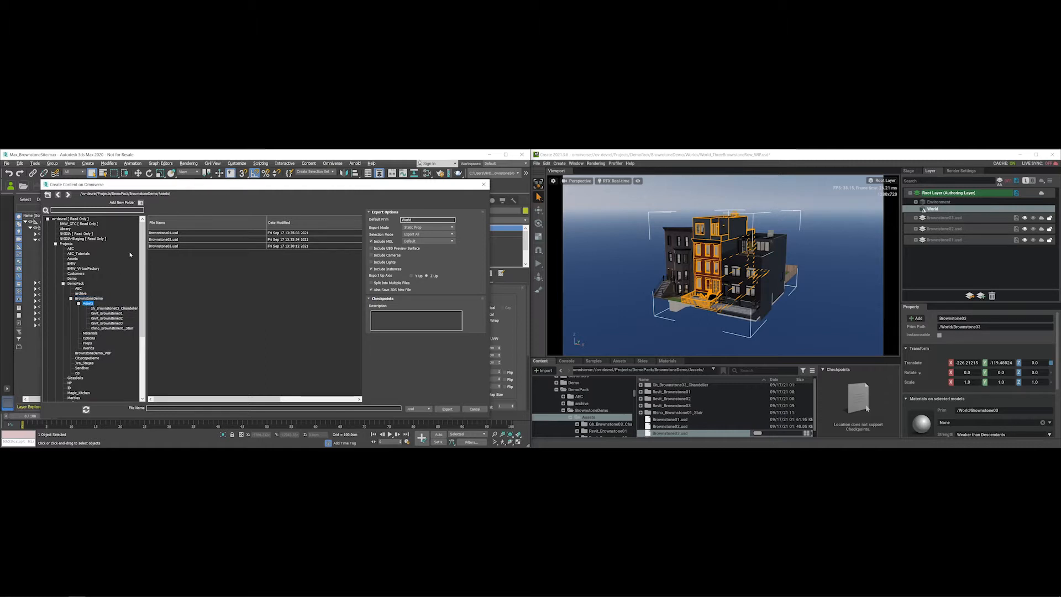
- Add a new folder there named Max_BrownstoneSite
{"action": "left_click", "coordinate": [141, 203]}
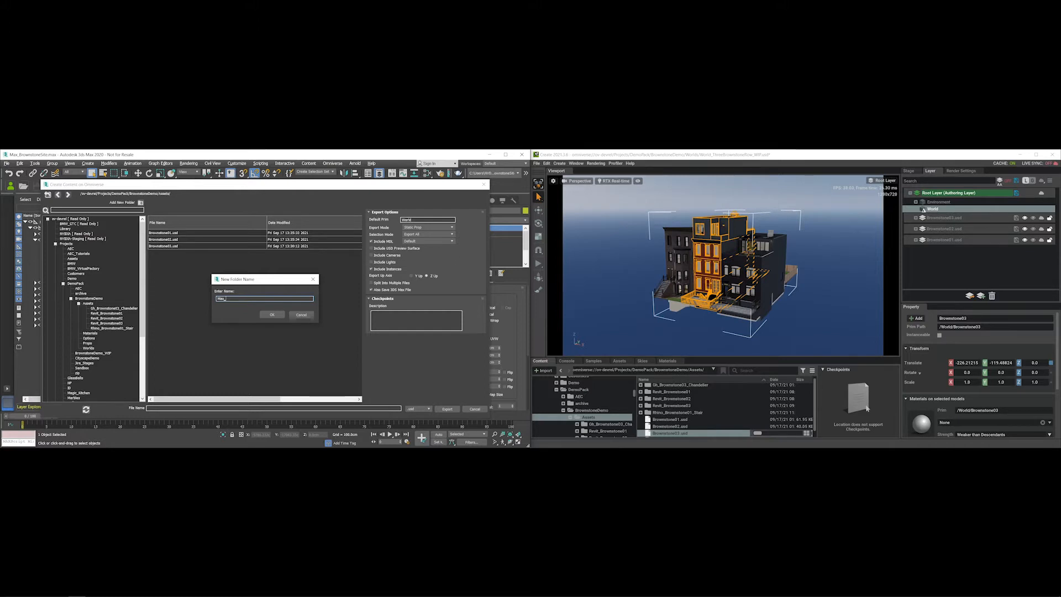
{"action": "type", "text": "nstoneSite"}
{"action": "key", "text": "shift+Home"}
{"action": "key", "text": "ctrl+c"}
- Create the folder and export the selected sidewalk as Max_BrownstoneSite using Export Selected
{"action": "left_click", "coordinate": [272, 315]}
{"action": "key", "text": "ctrl+v"}
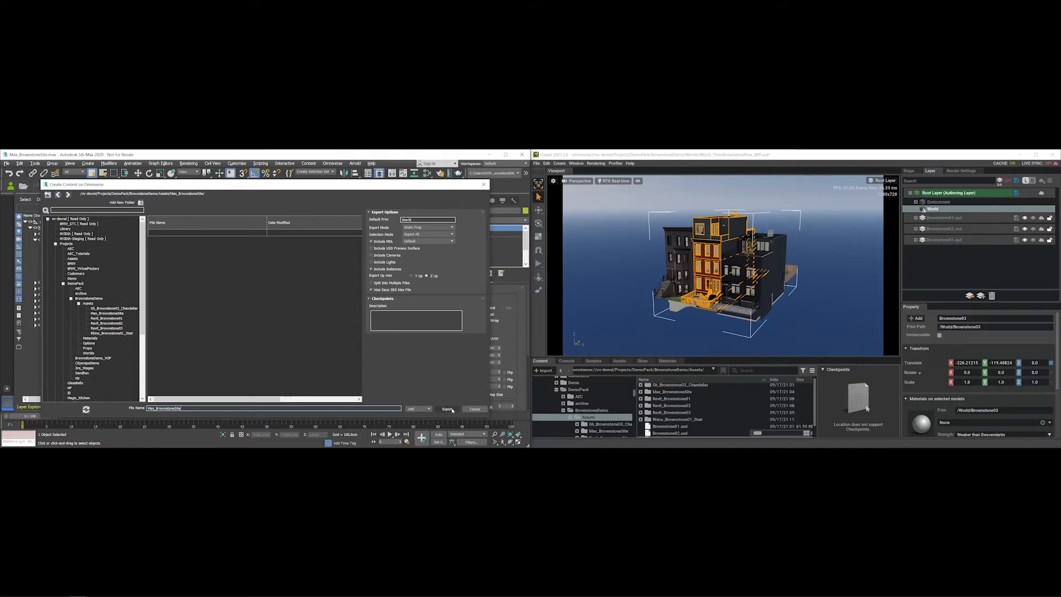
{"action": "left_click", "coordinate": [420, 237]}
{"action": "left_click", "coordinate": [420, 248]}
{"action": "mouse_move", "coordinate": [373, 189]}
{"action": "left_mouse_down"}
{"action": "mouse_move", "coordinate": [720, 190]}
{"action": "mouse_move", "coordinate": [357, 192]}
{"action": "left_mouse_up"}
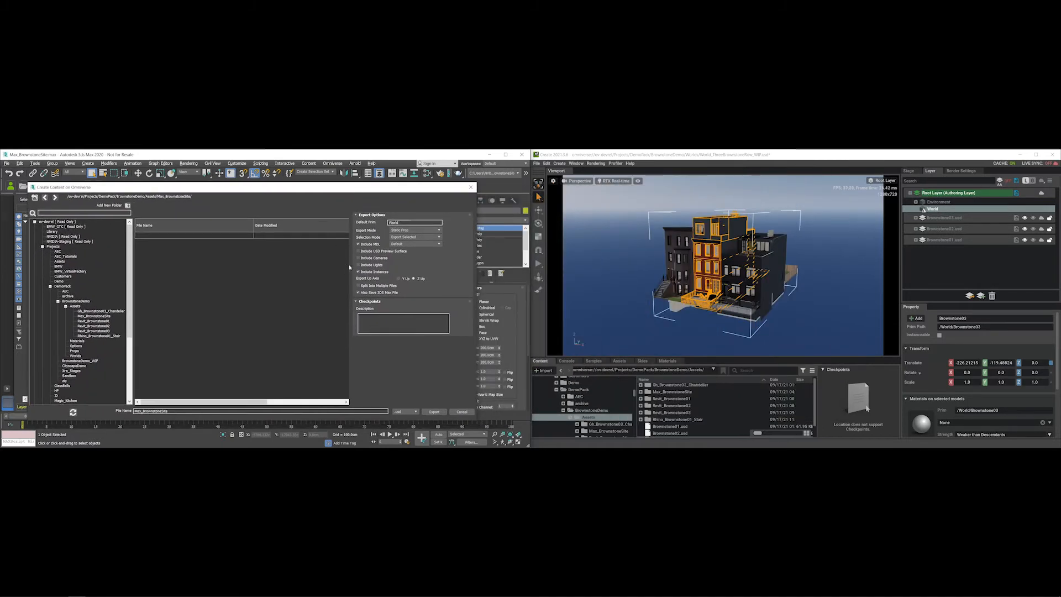
{"action": "left_click", "coordinate": [434, 412]}
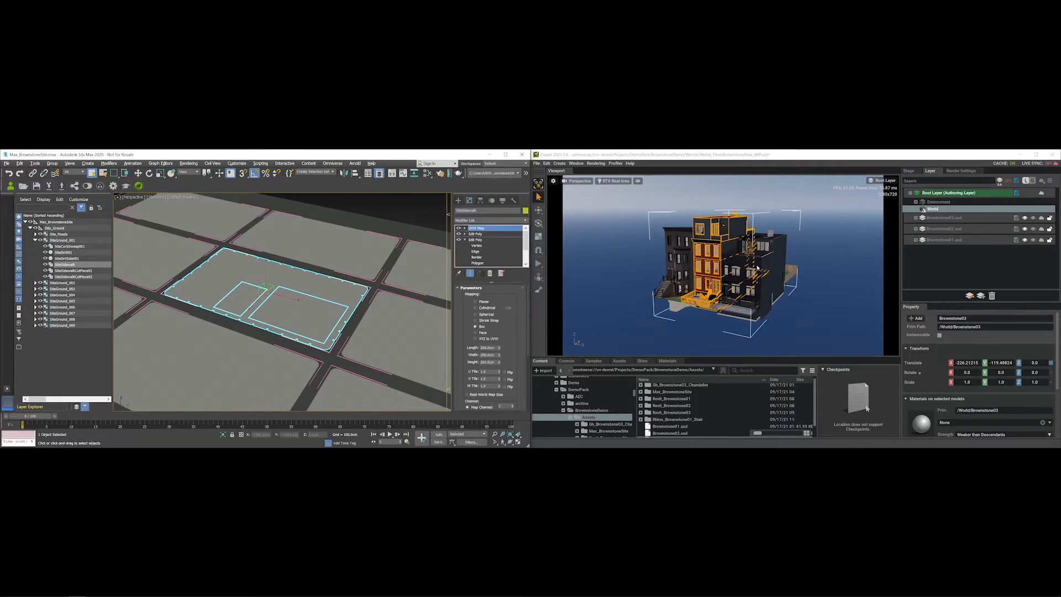
- Save the stage under a new name, changing 'Row' to 'Site': World_ThreeBrownstoneSite_WIP.usd
{"action": "left_click", "coordinate": [536, 163]}
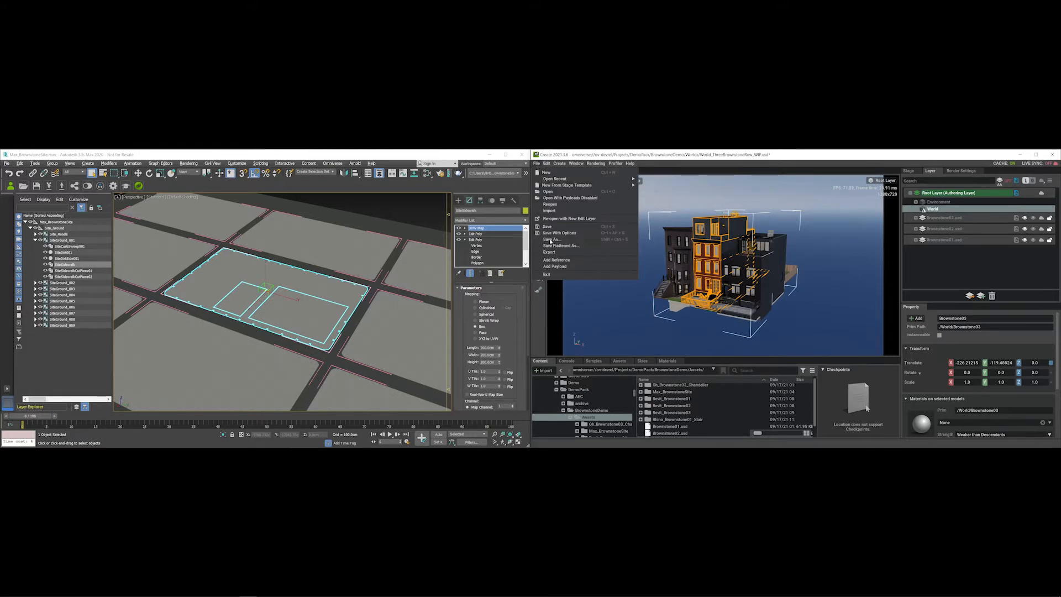
{"action": "left_click", "coordinate": [551, 239]}
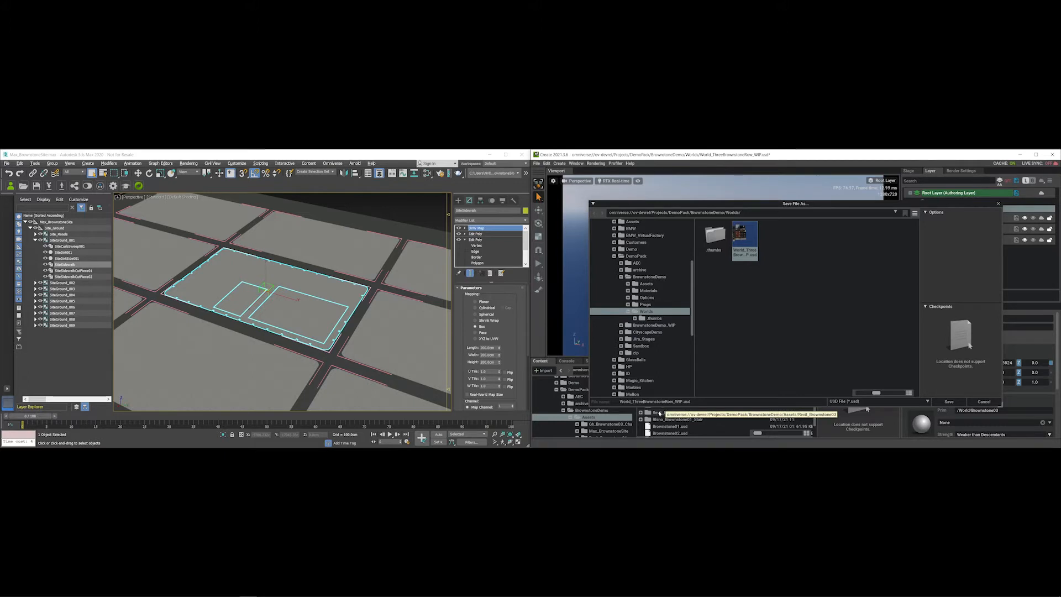
{"action": "key", "text": "BackSpace"}
{"action": "key", "text": "BackSpace"}
{"action": "key", "text": "BackSpace"}
{"action": "type", "text": "Site"}
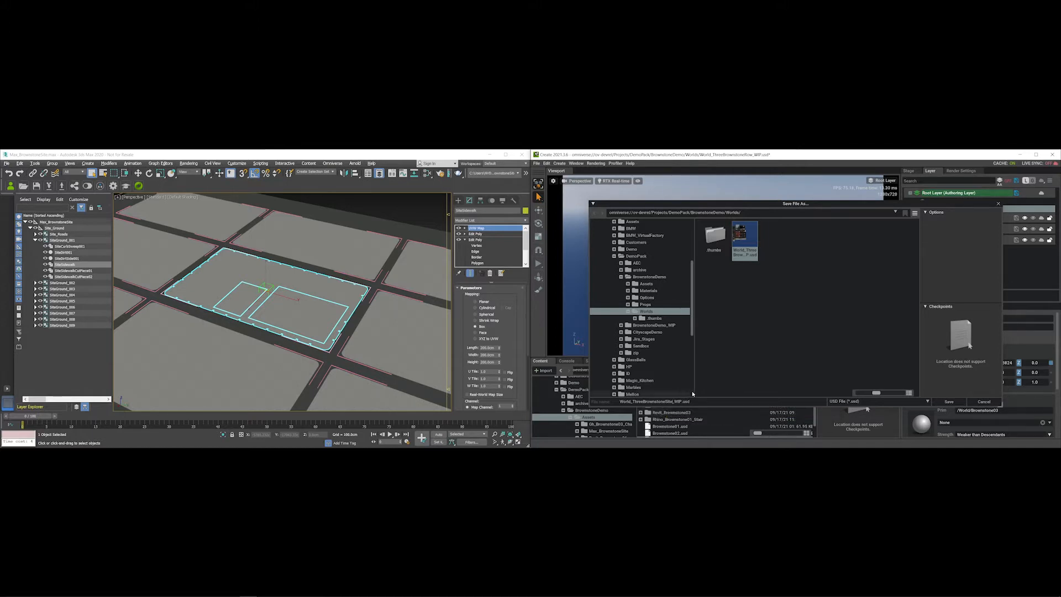
{"action": "left_click", "coordinate": [948, 403]}
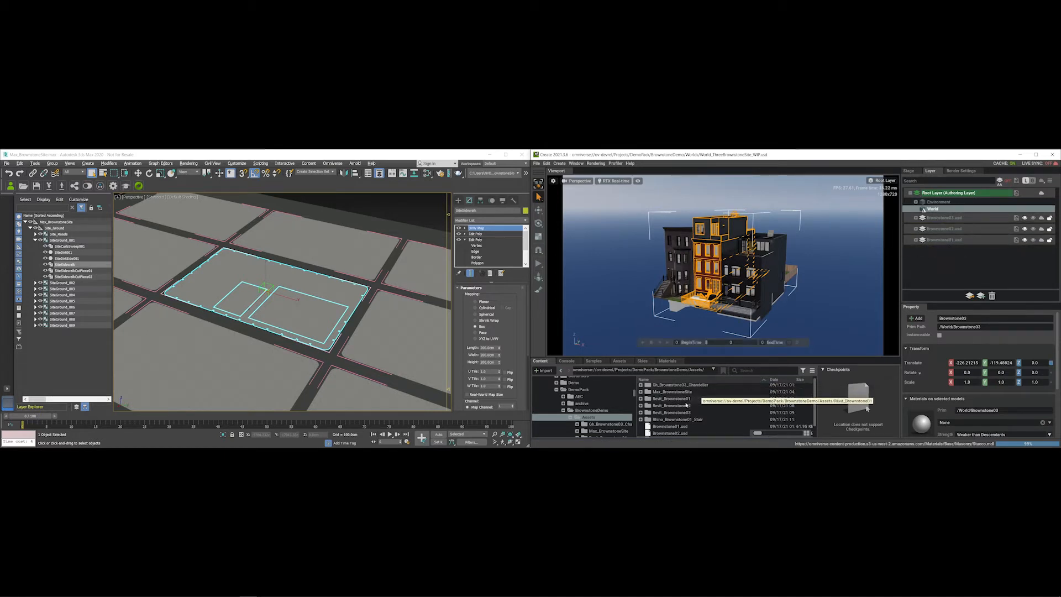
- Find the saved World_ThreeBrownstoneSite_WIP.usd in the BrownstoneDemo Worlds folder
{"action": "left_click", "coordinate": [676, 370]}
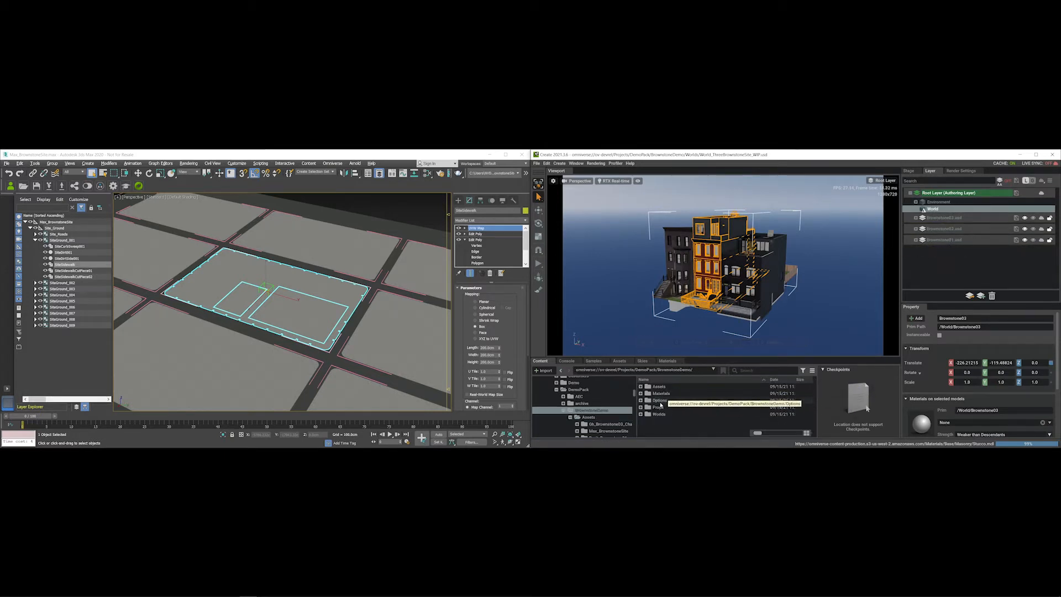
{"action": "double_click", "coordinate": [662, 413]}
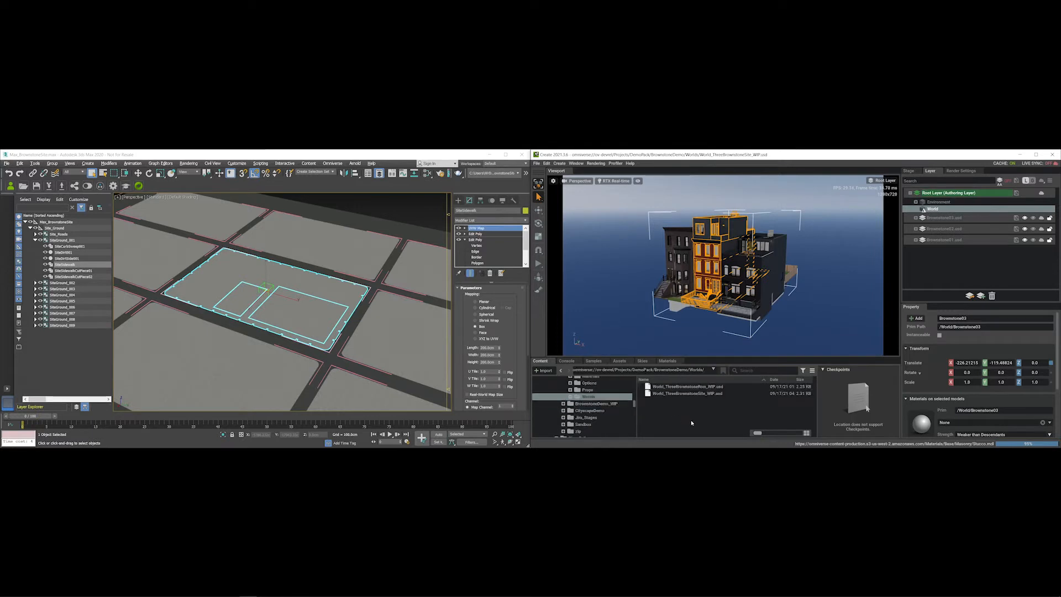
{"action": "left_click", "coordinate": [695, 394]}
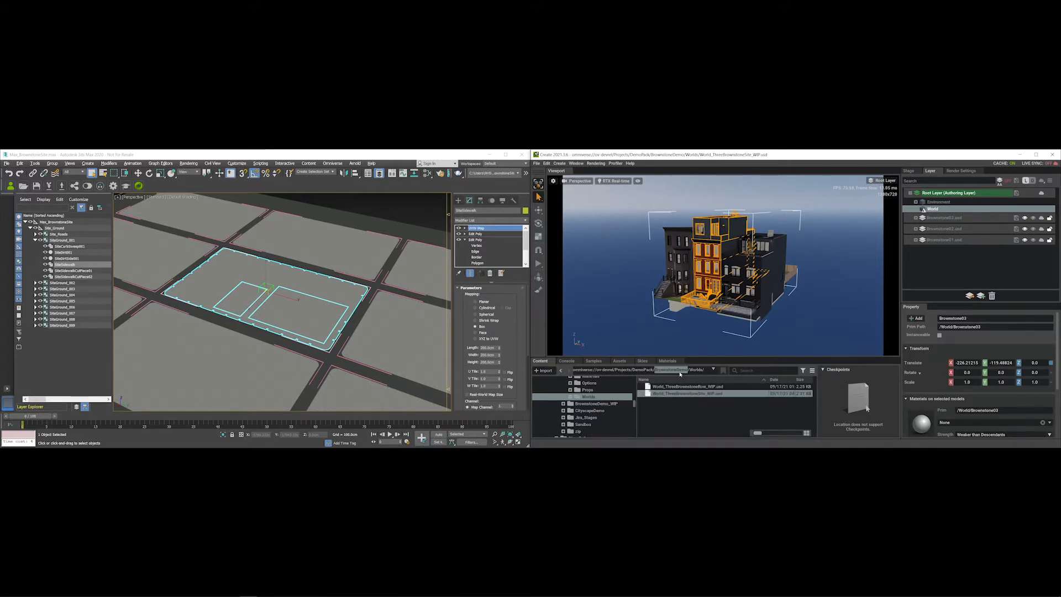
- Insert Max_BrownstoneSite.usd from Assets > Max_BrownstoneSite as a sublayer of the stage
{"action": "left_click", "coordinate": [660, 369]}
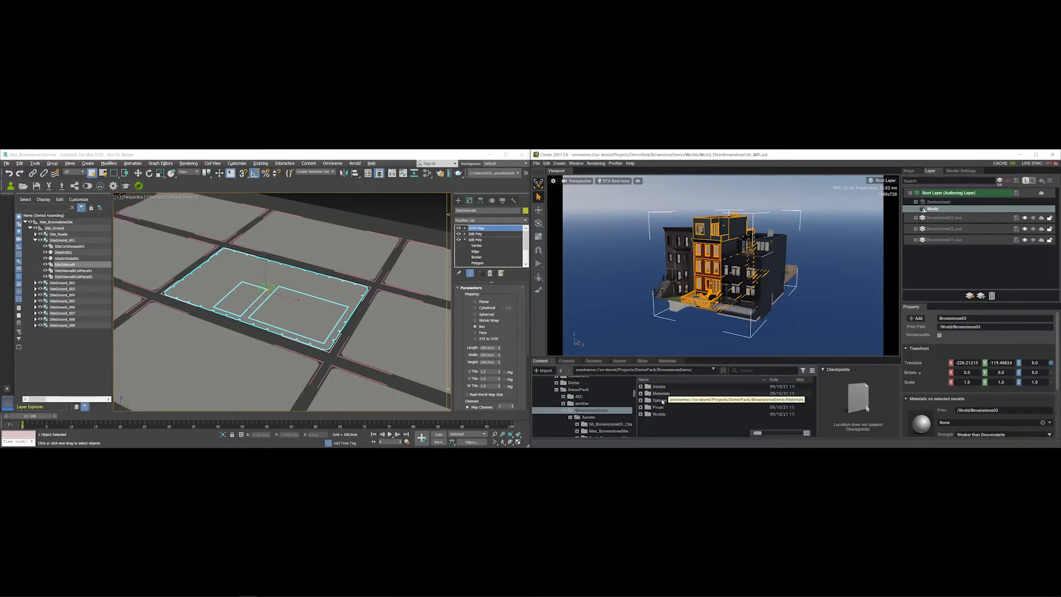
{"action": "double_click", "coordinate": [658, 386]}
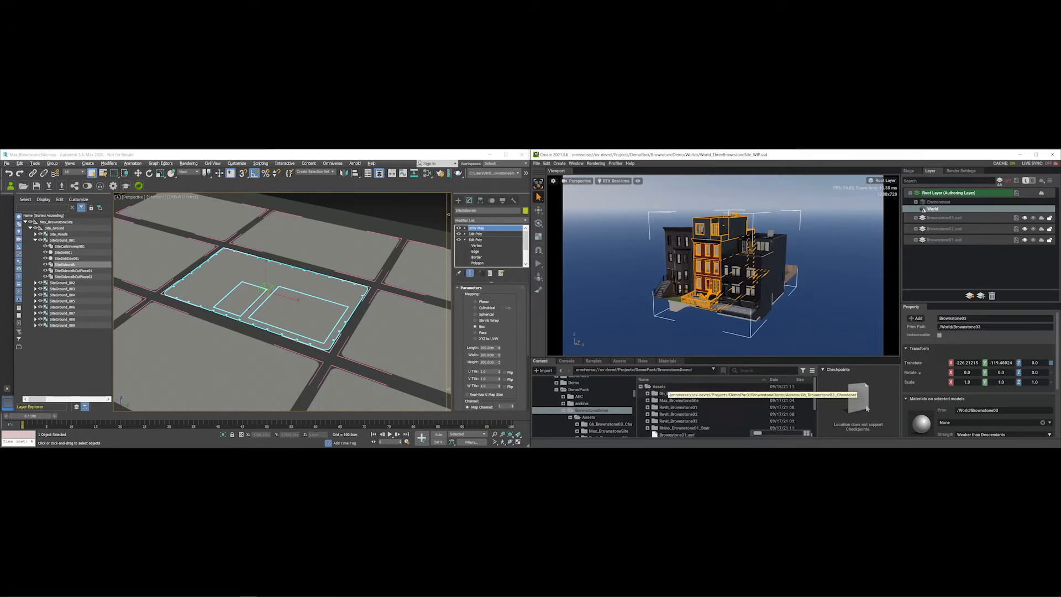
{"action": "double_click", "coordinate": [681, 400]}
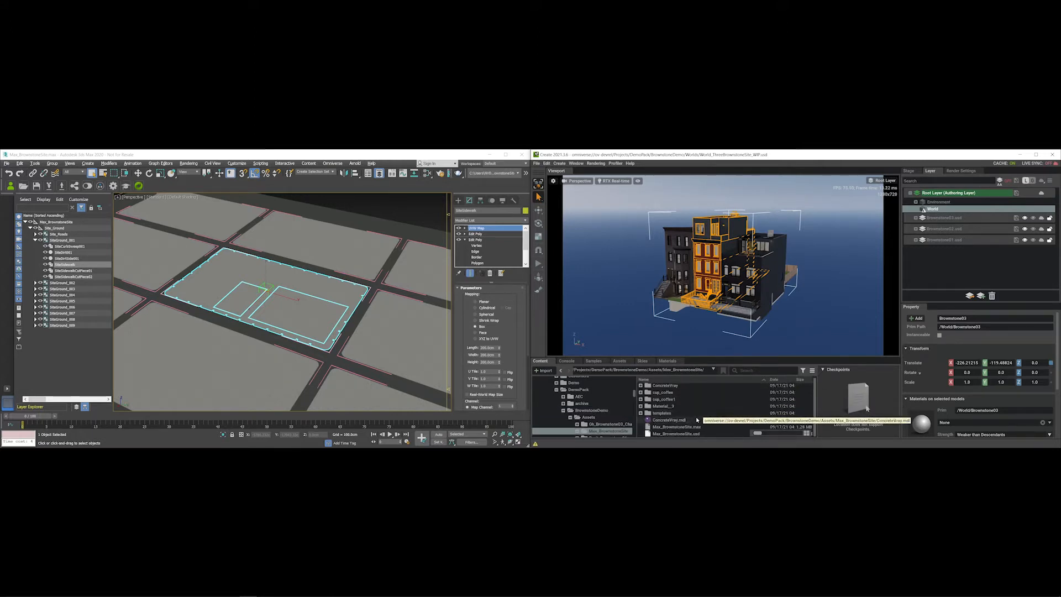
{"action": "right_click", "coordinate": [684, 435]}
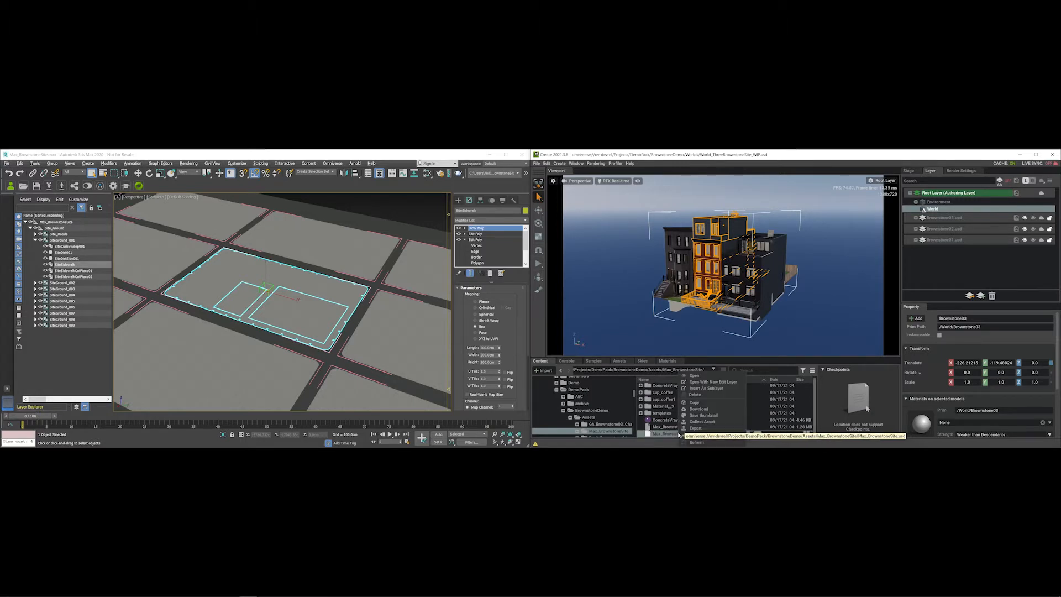
{"action": "left_click", "coordinate": [712, 389]}
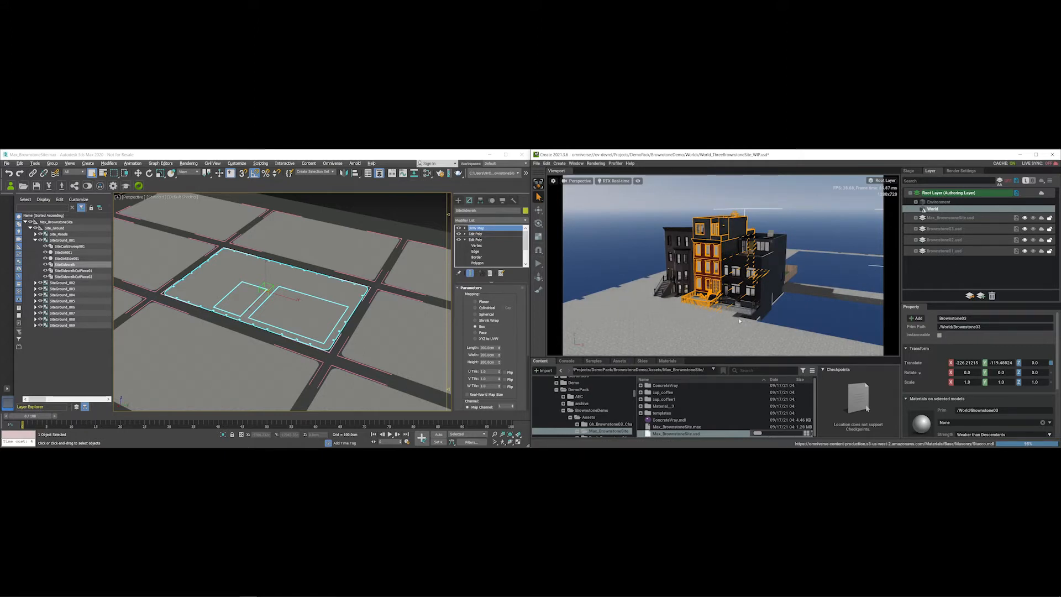
- Select SiteSidewalk and rotate it to -90 on Z
{"action": "left_click", "coordinate": [677, 327]}
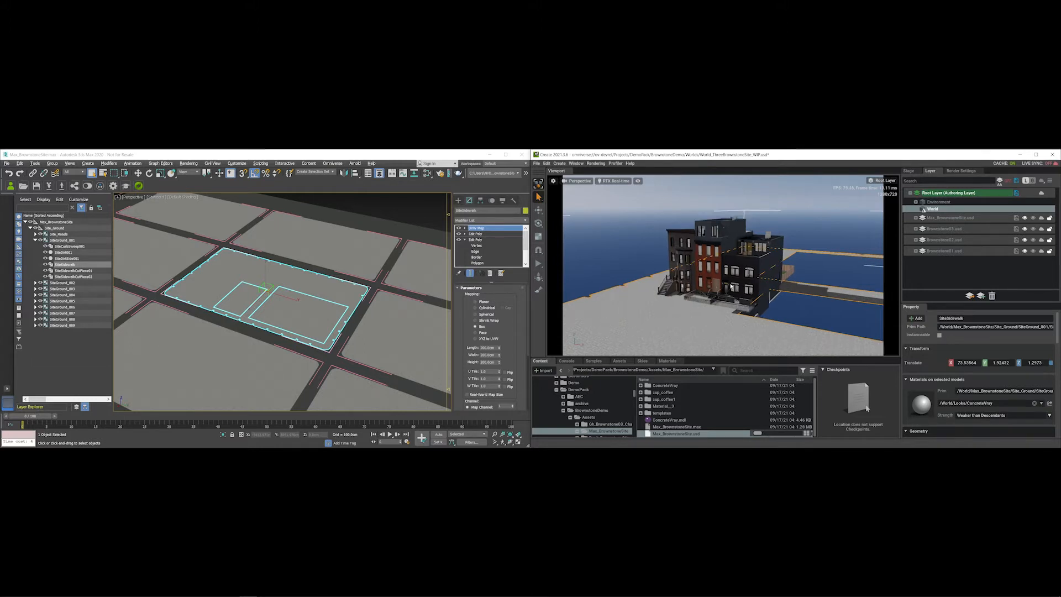
{"action": "left_click_drag", "start_coordinate": [731, 287], "coordinate": [733, 330], "text": "alt"}
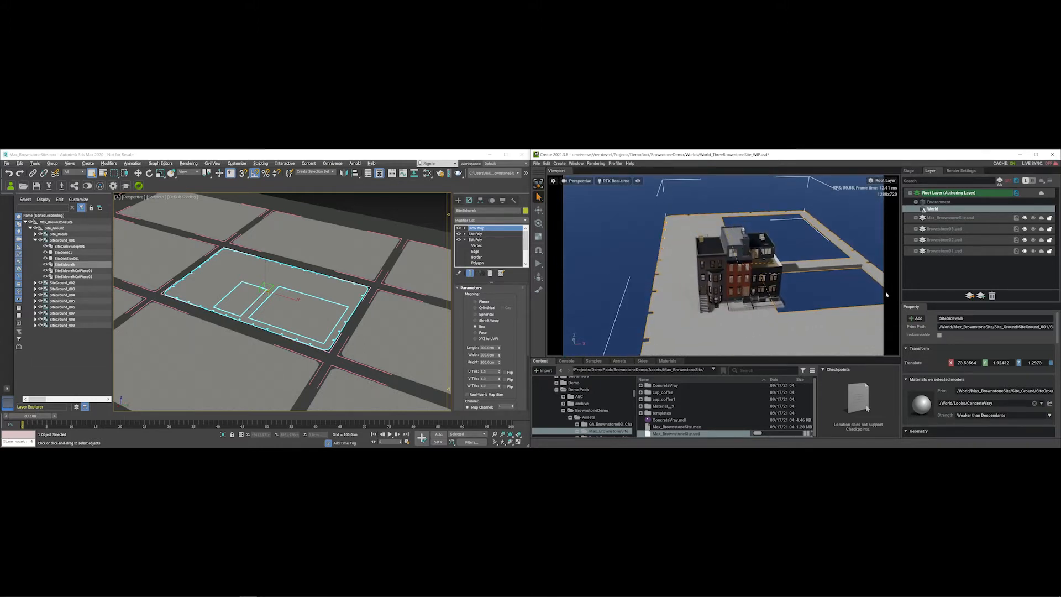
{"action": "key", "text": "e"}
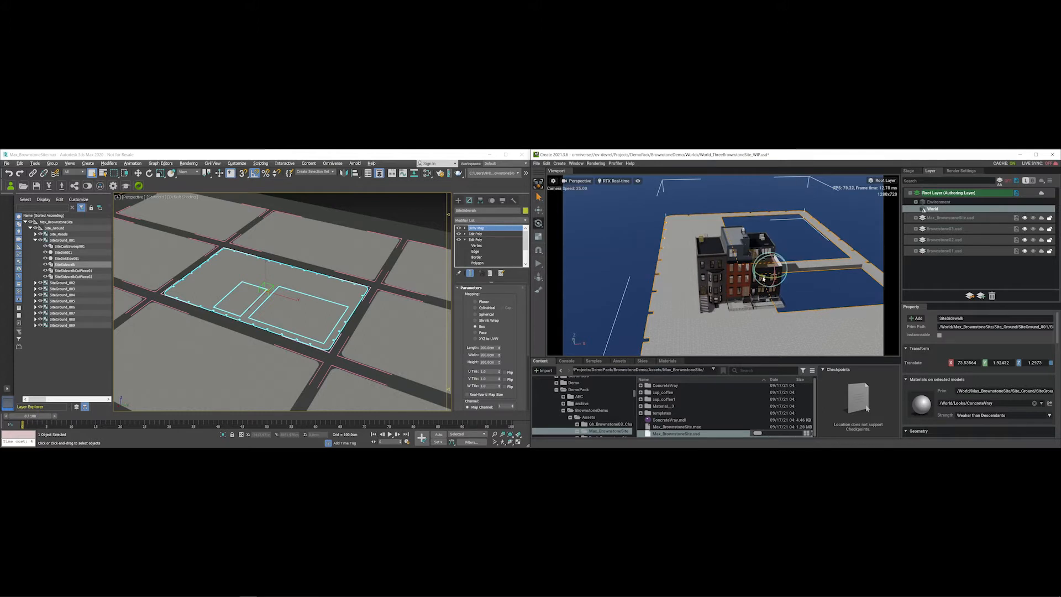
{"action": "left_click_drag", "start_coordinate": [778, 277], "coordinate": [854, 299]}
{"action": "double_click", "coordinate": [1032, 372]}
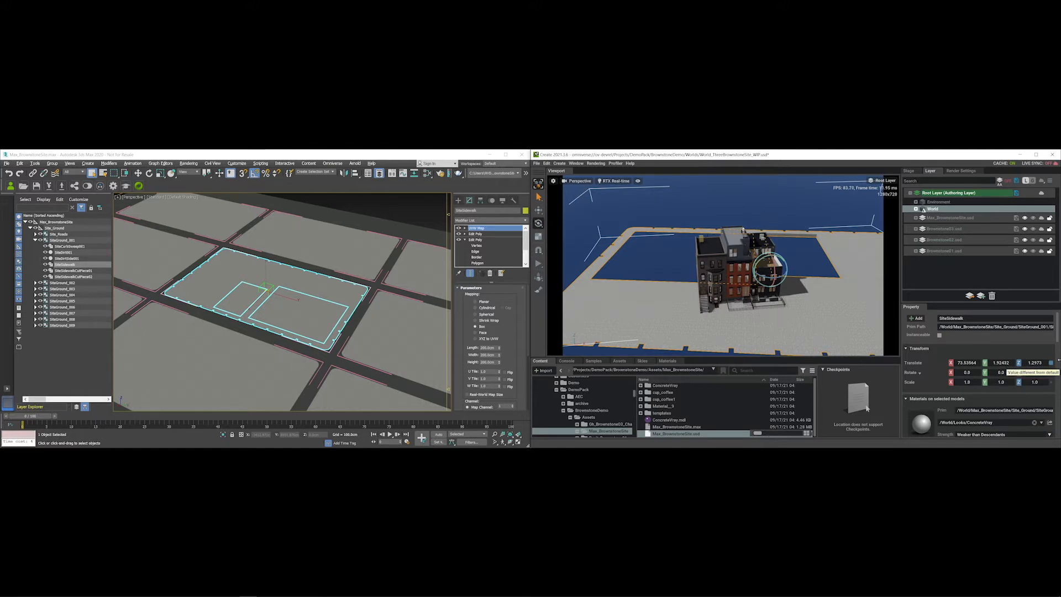
{"action": "type", "text": "-90"}
{"action": "key", "text": "Return"}
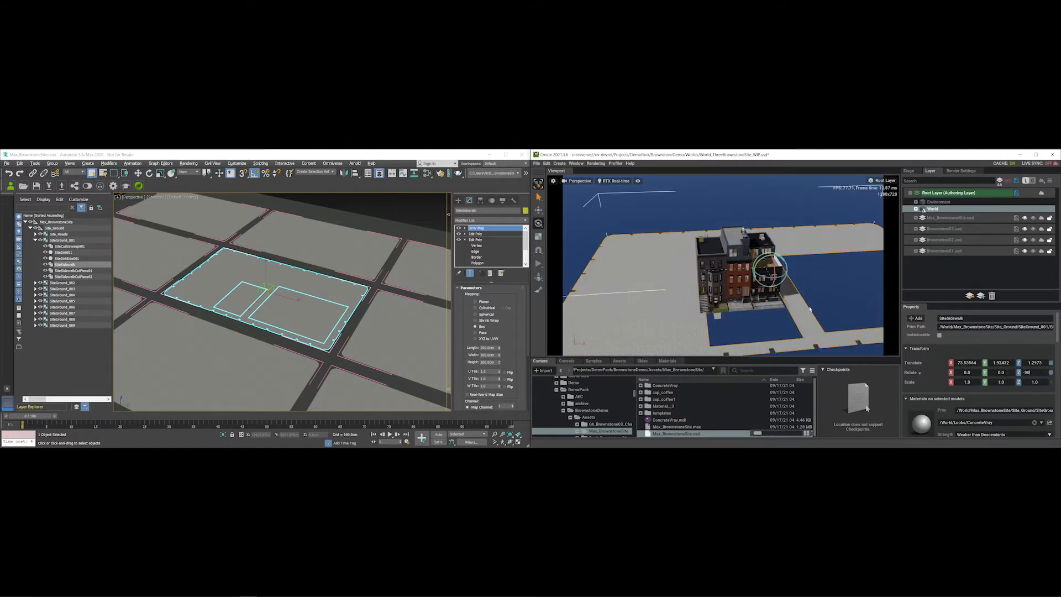
- Move the sidewalk site under the three brownstones and inspect the result
{"action": "key", "text": "w"}
{"action": "middle_click_drag", "start_coordinate": [796, 301], "coordinate": [773, 302]}
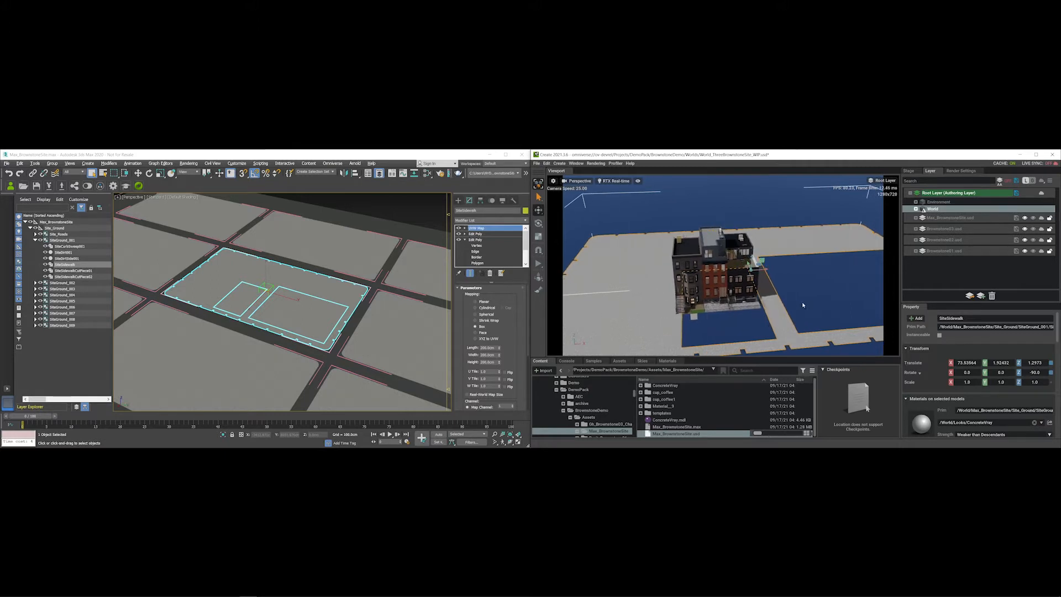
{"action": "left_click_drag", "start_coordinate": [804, 306], "coordinate": [748, 291], "text": "alt"}
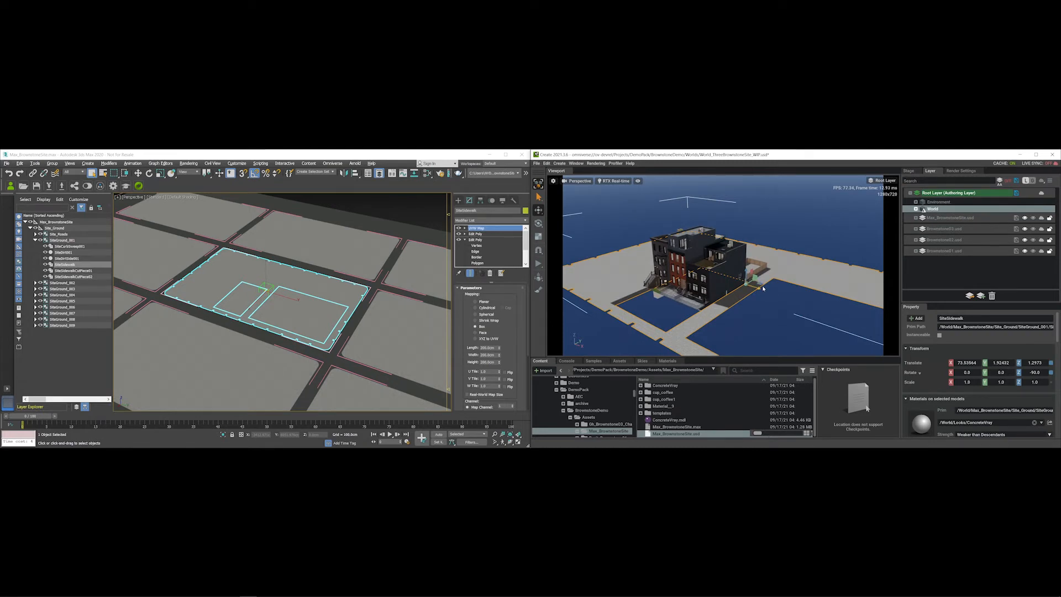
{"action": "mouse_move", "coordinate": [761, 285]}
{"action": "left_mouse_down"}
{"action": "mouse_move", "coordinate": [742, 270]}
{"action": "mouse_move", "coordinate": [778, 273]}
{"action": "mouse_move", "coordinate": [754, 286]}
{"action": "left_mouse_up"}
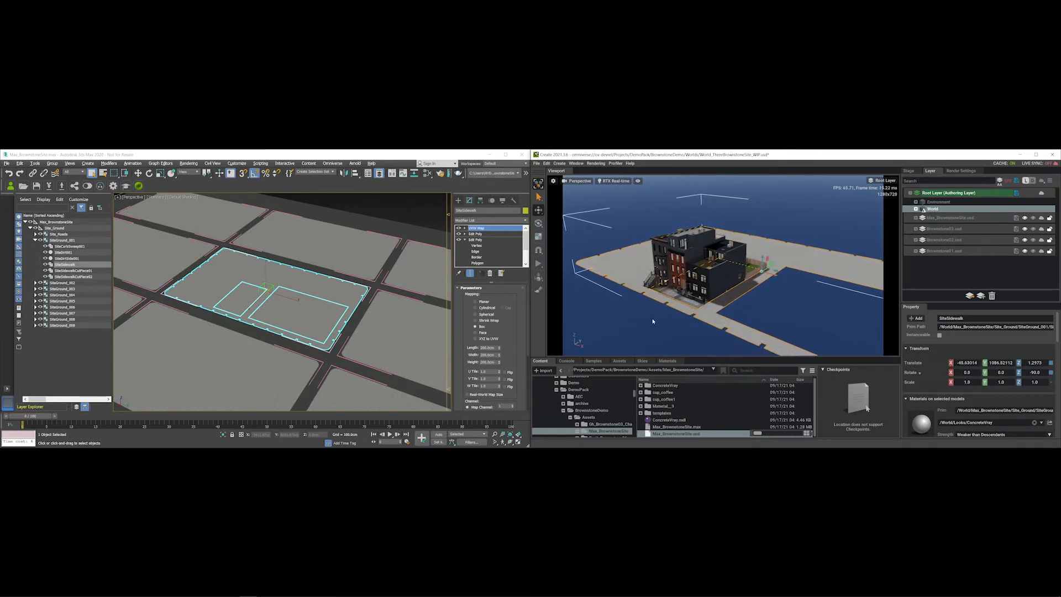
{"action": "right_click_drag", "start_coordinate": [653, 322], "coordinate": [701, 300]}
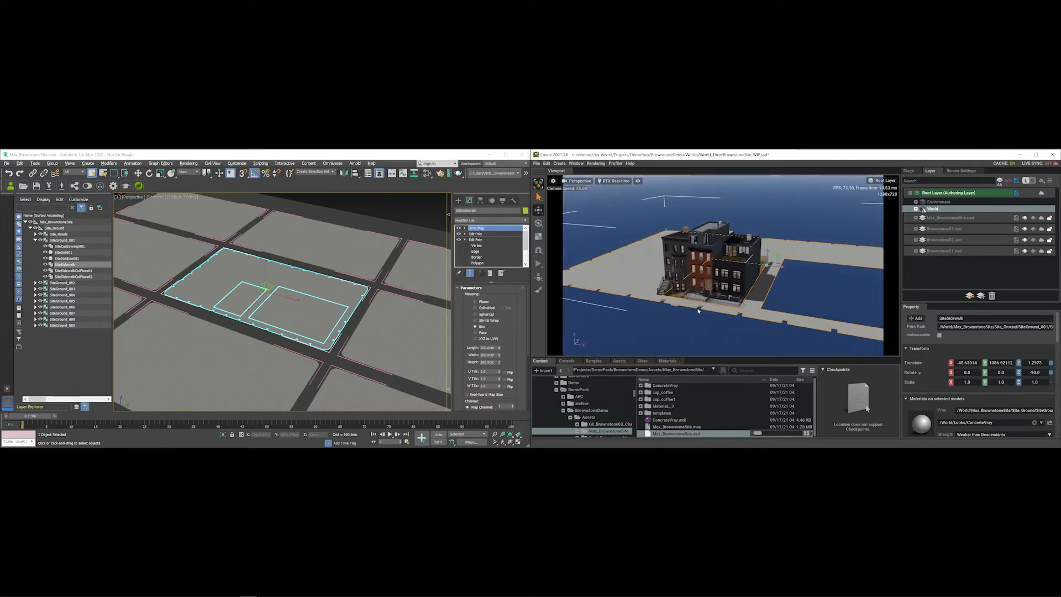
{"action": "left_click_drag", "start_coordinate": [776, 315], "coordinate": [746, 278], "text": "alt"}
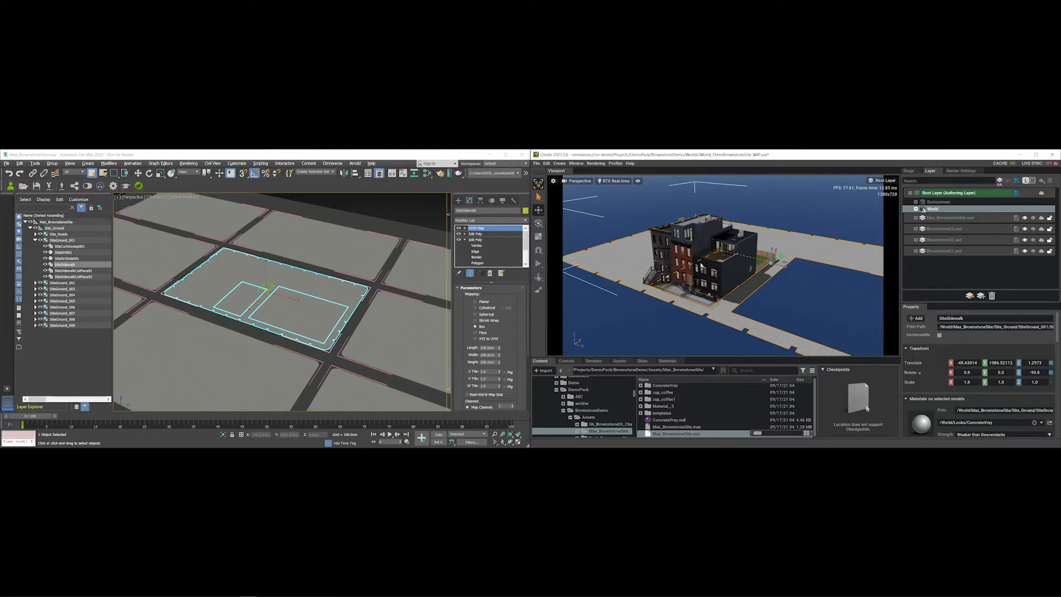
- Remove the Max_BrownstoneSite.usd layer from the Layer panel and confirm
{"action": "right_click", "coordinate": [662, 314]}
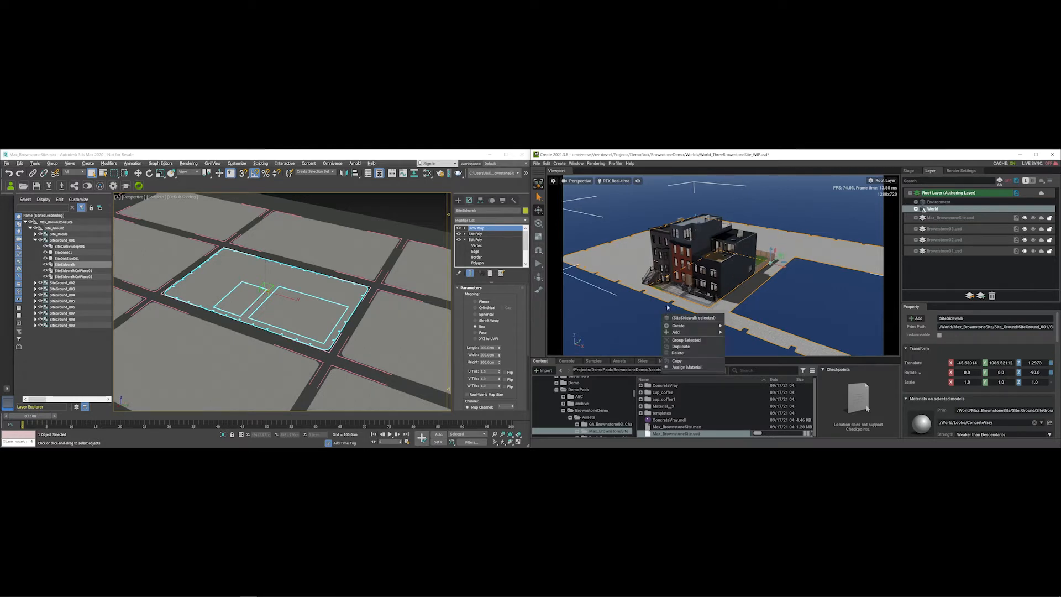
{"action": "left_click", "coordinate": [641, 319]}
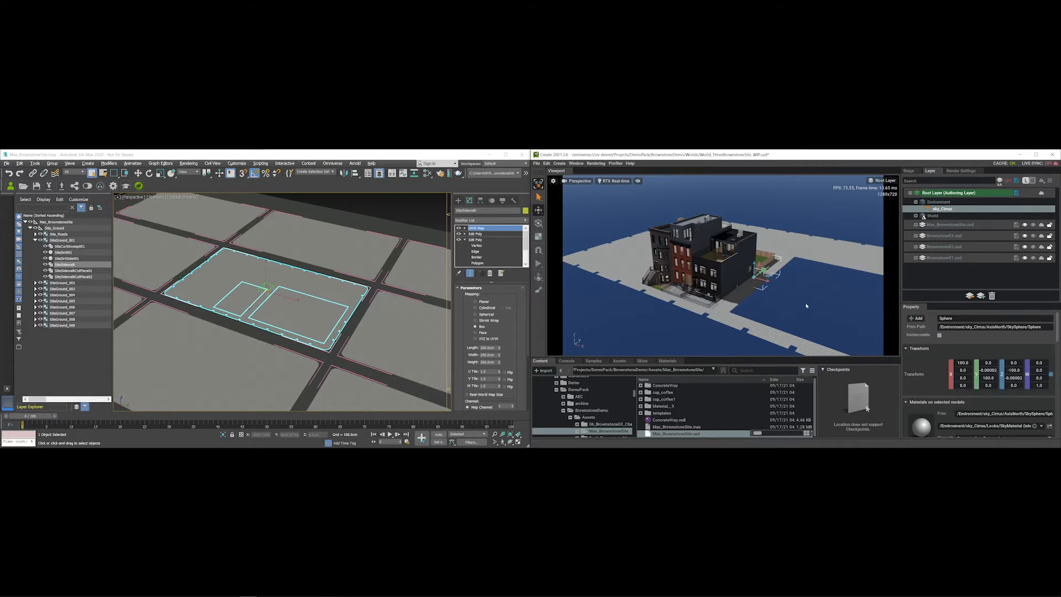
{"action": "left_click", "coordinate": [951, 225]}
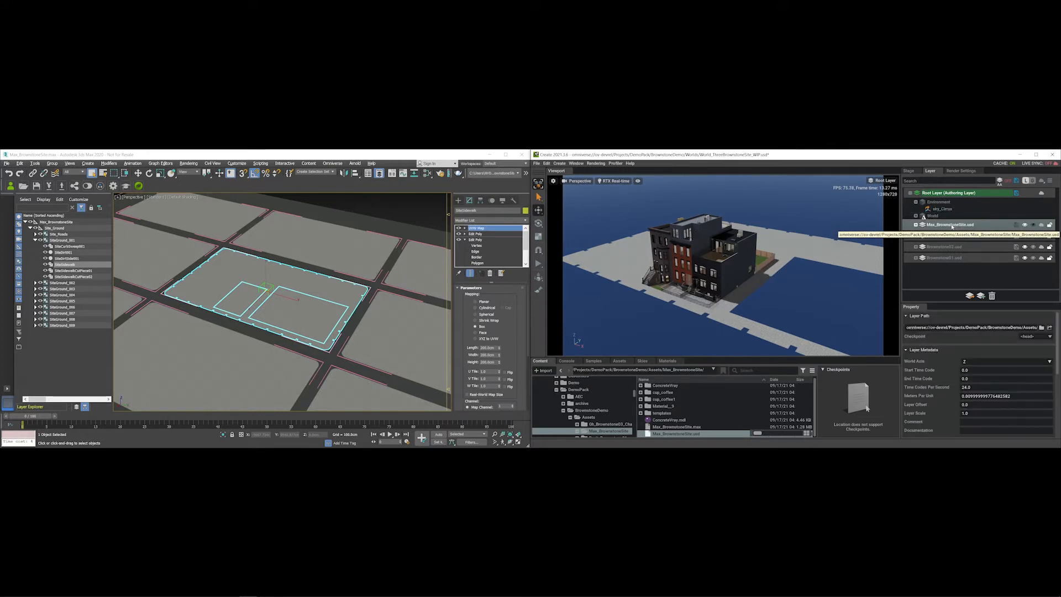
{"action": "right_click", "coordinate": [952, 224]}
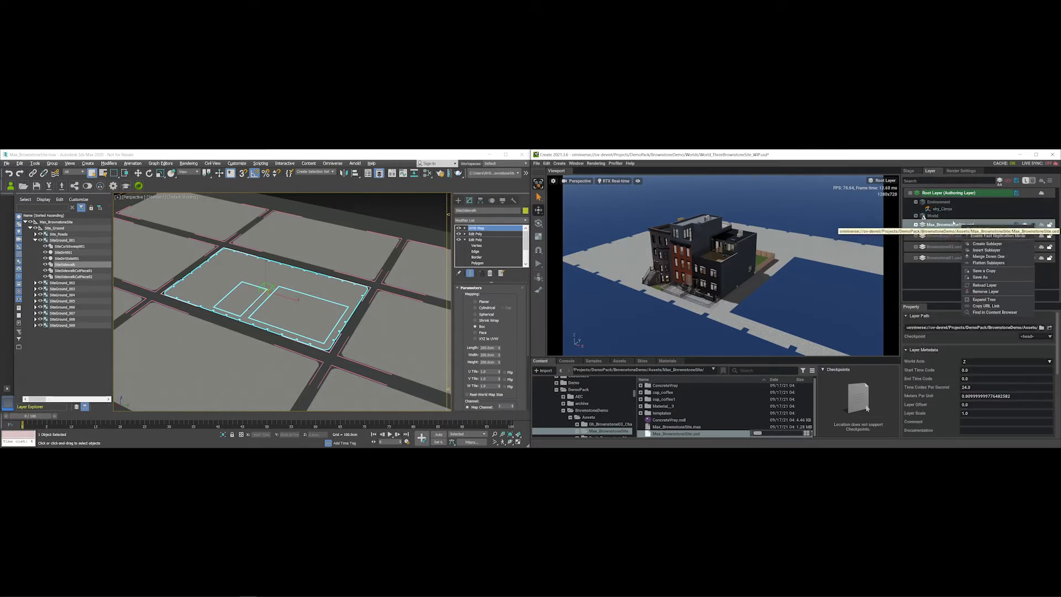
{"action": "left_click", "coordinate": [984, 292]}
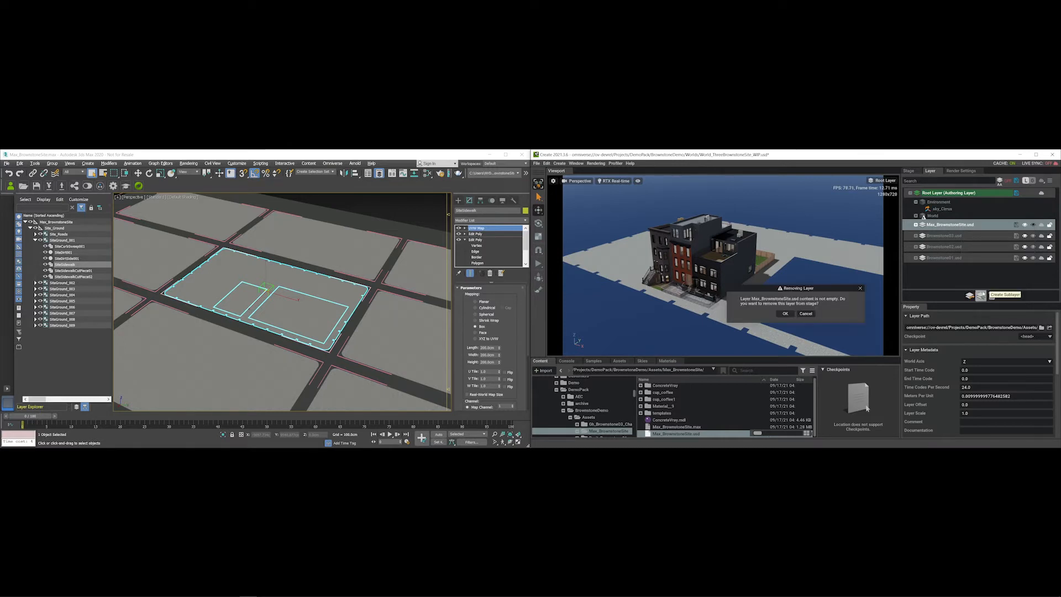
{"action": "left_click", "coordinate": [785, 314]}
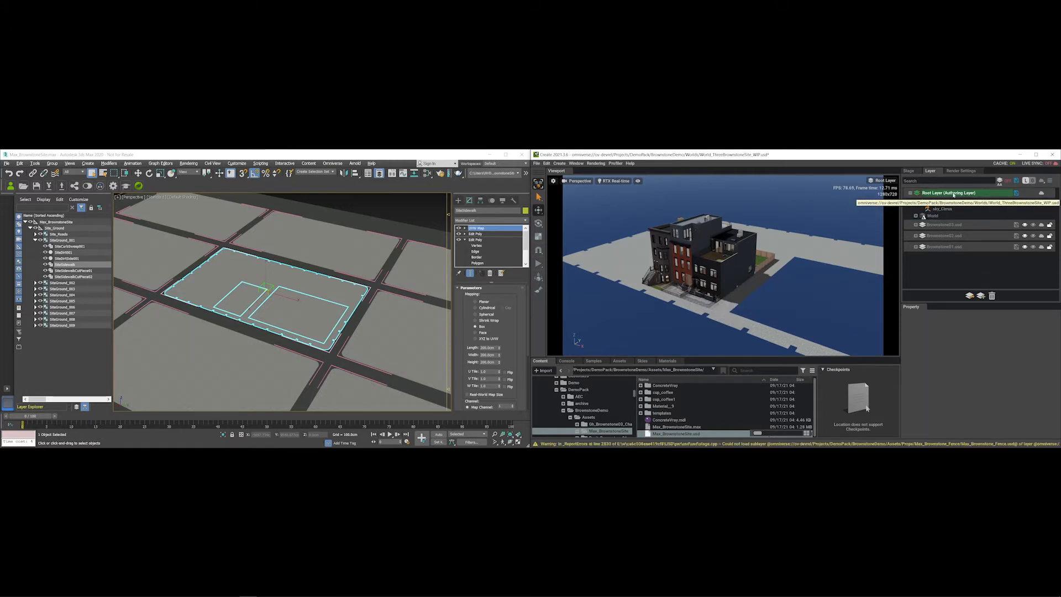
- Expand World > Max_BrownstoneSite > Site_Ground to reveal SiteGround_001
{"action": "double_click", "coordinate": [926, 217]}
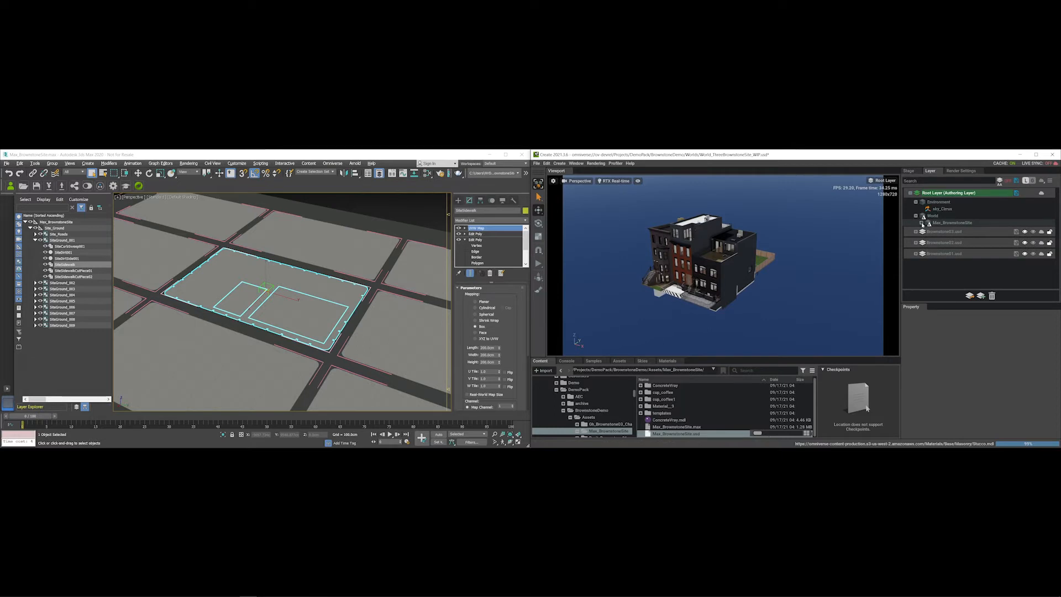
{"action": "left_click", "coordinate": [921, 222]}
{"action": "left_click", "coordinate": [928, 230]}
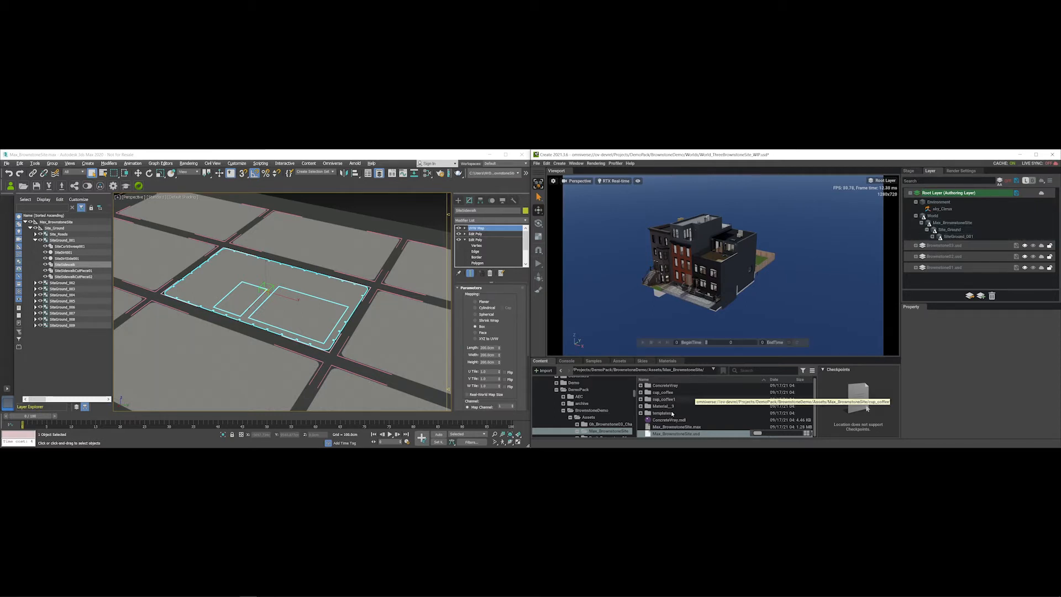
- Re-insert Max_BrownstoneSite.usd as a sublayer, then select World and show its actions
{"action": "right_click", "coordinate": [679, 433]}
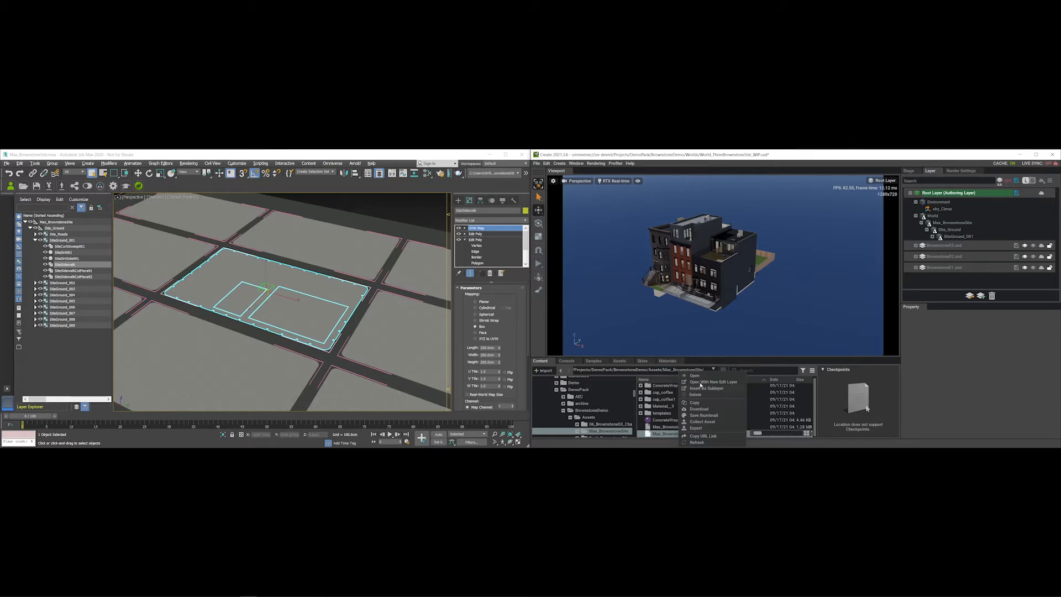
{"action": "left_click", "coordinate": [707, 388]}
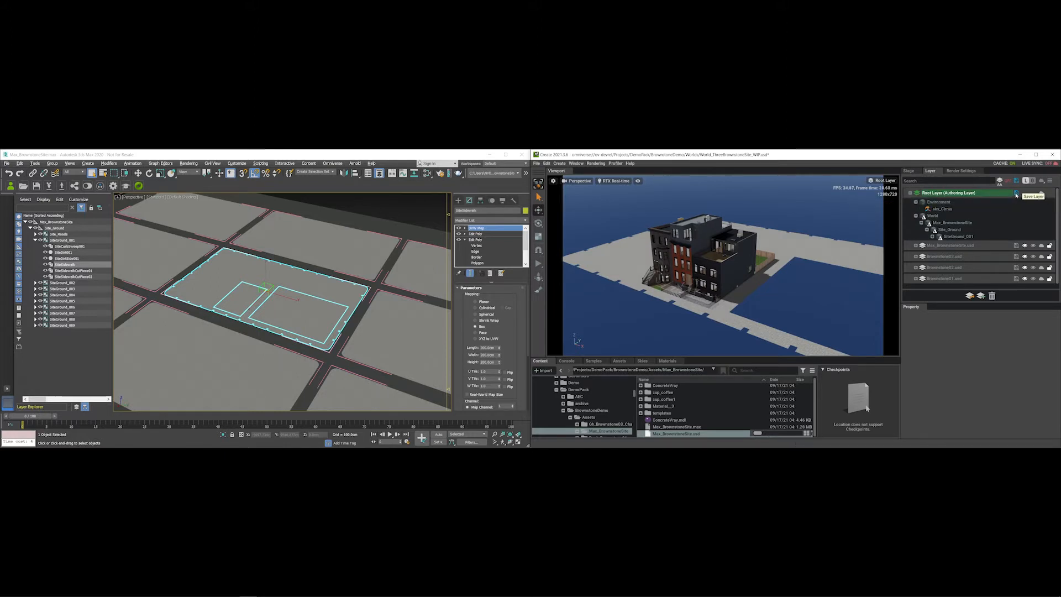
{"action": "left_click", "coordinate": [934, 218]}
{"action": "right_click", "coordinate": [935, 217]}
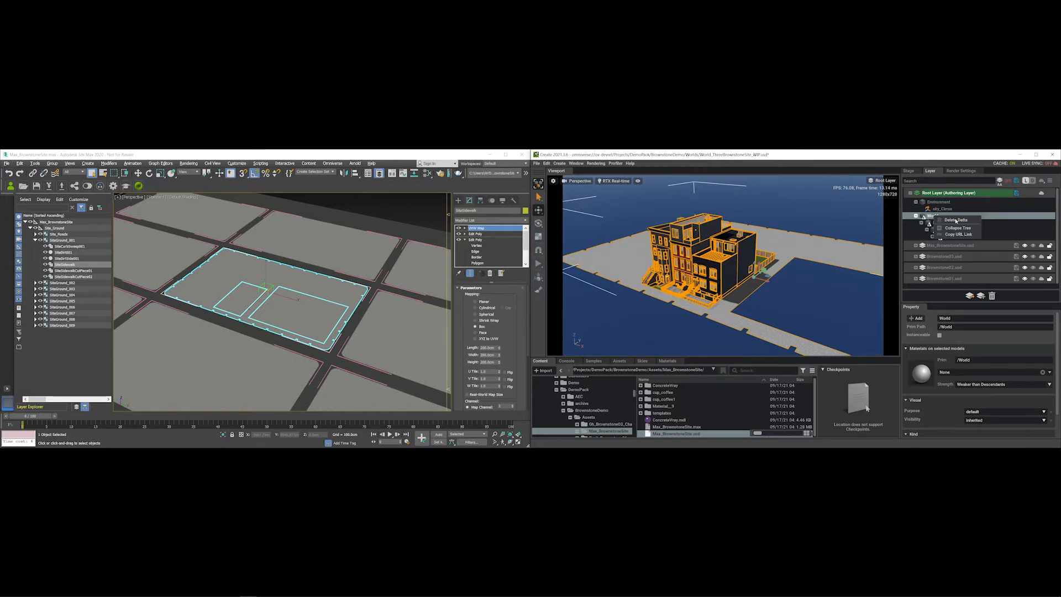
- Delete Delta on World and remove the Max_BrownstoneSite.usd layer again
{"action": "left_click", "coordinate": [948, 221]}
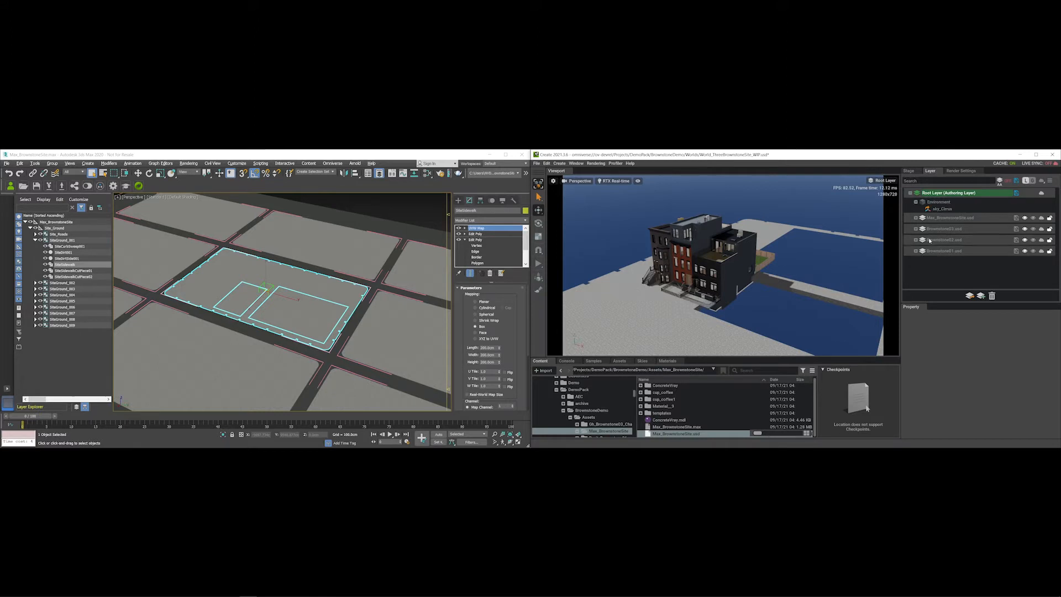
{"action": "right_click", "coordinate": [953, 219]}
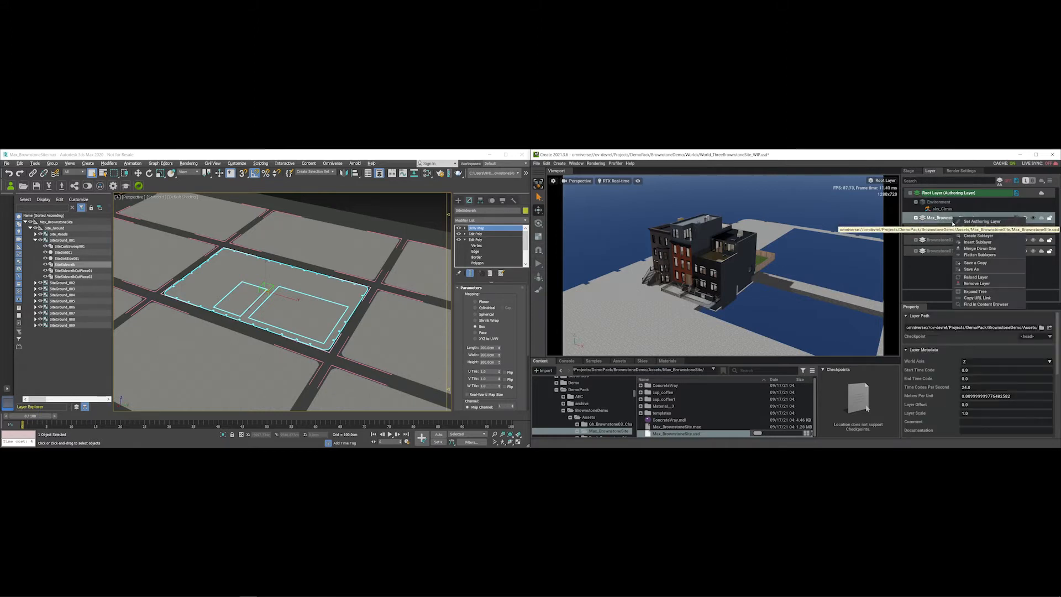
{"action": "left_click", "coordinate": [974, 284]}
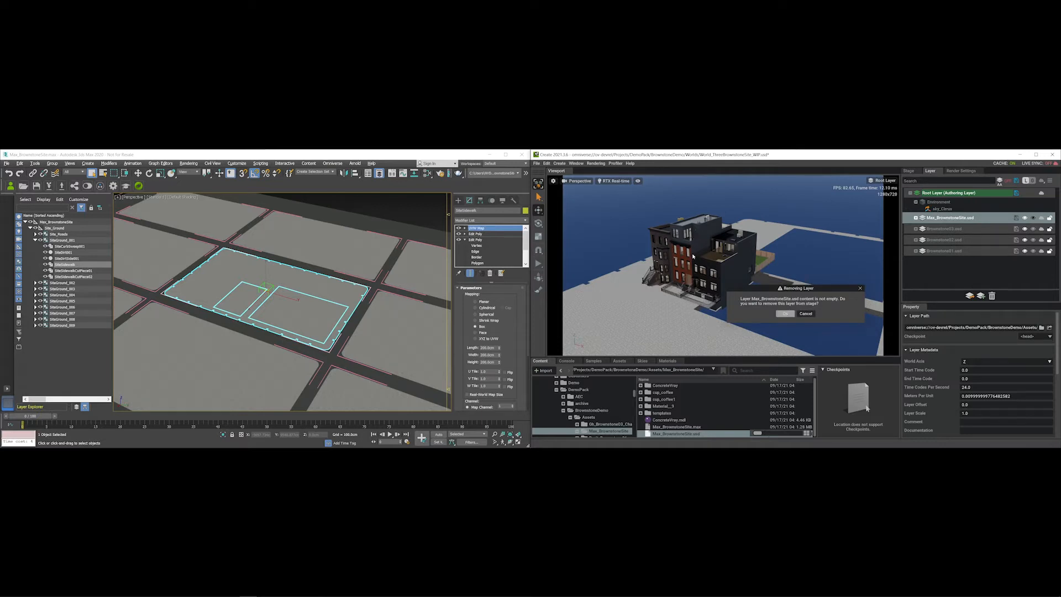
{"action": "key", "text": "Return"}
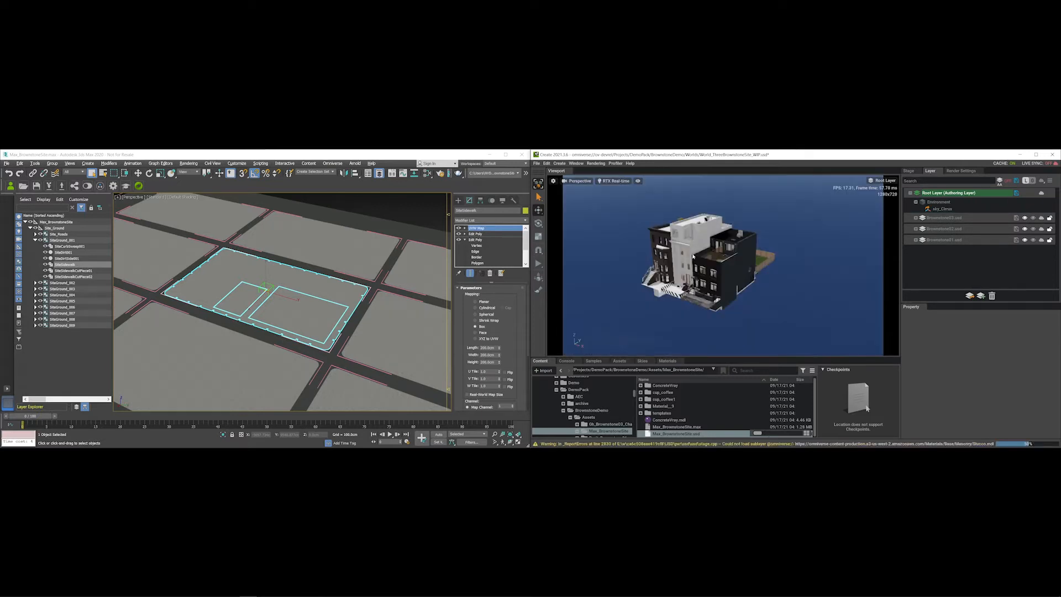
{"action": "left_click_drag", "start_coordinate": [676, 294], "coordinate": [644, 291], "text": "alt"}
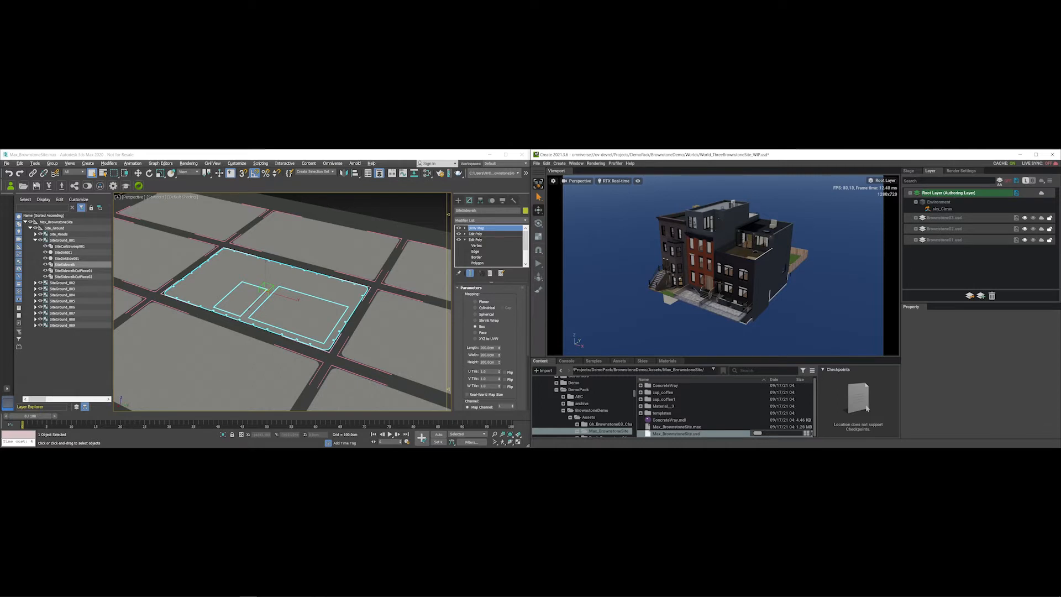
- Reset 3ds Max to an empty Untitled scene and make the Top viewport active
{"action": "left_click", "coordinate": [6, 164]}
{"action": "left_click", "coordinate": [13, 184]}
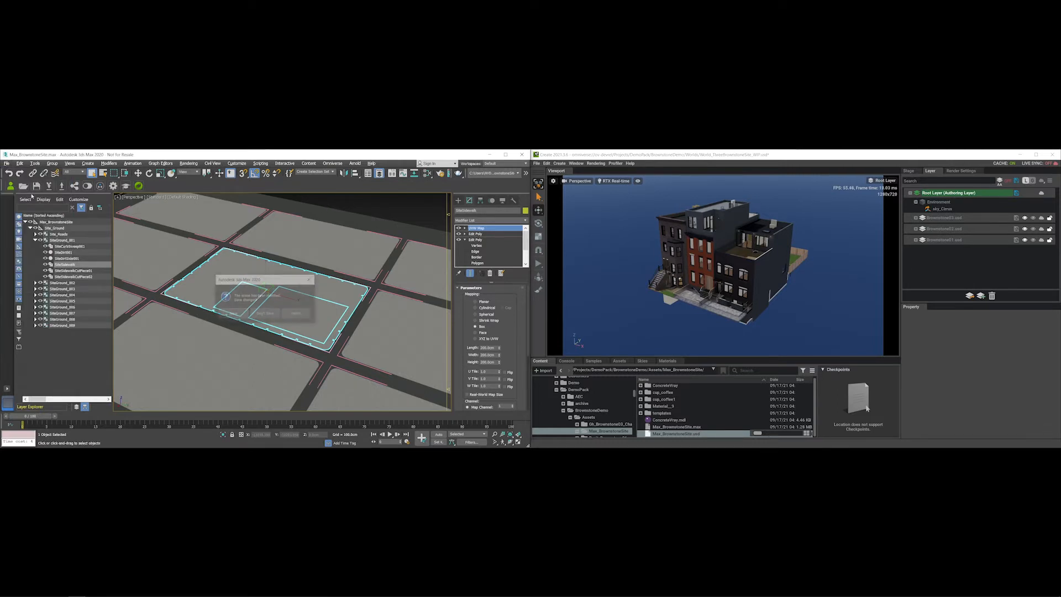
{"action": "left_click", "coordinate": [244, 314]}
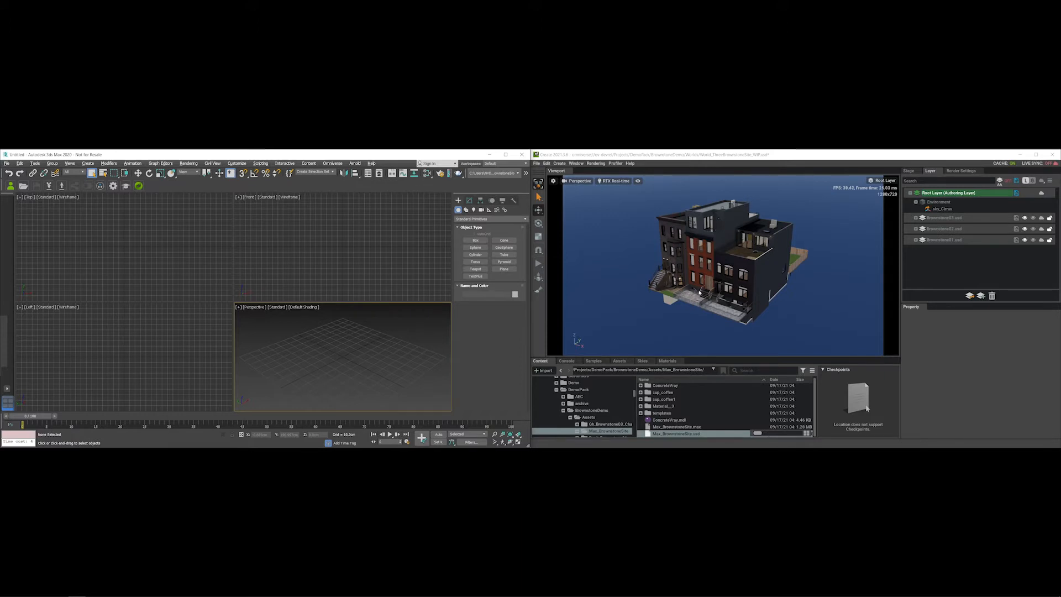
{"action": "left_click_drag", "start_coordinate": [690, 308], "coordinate": [669, 311], "text": "alt"}
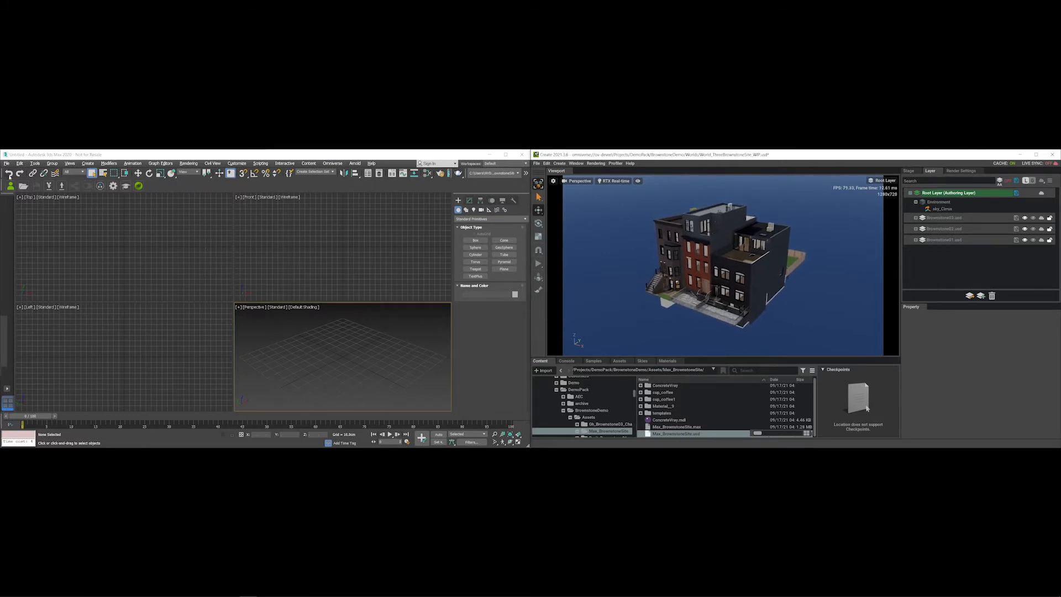
{"action": "left_click", "coordinate": [48, 218]}
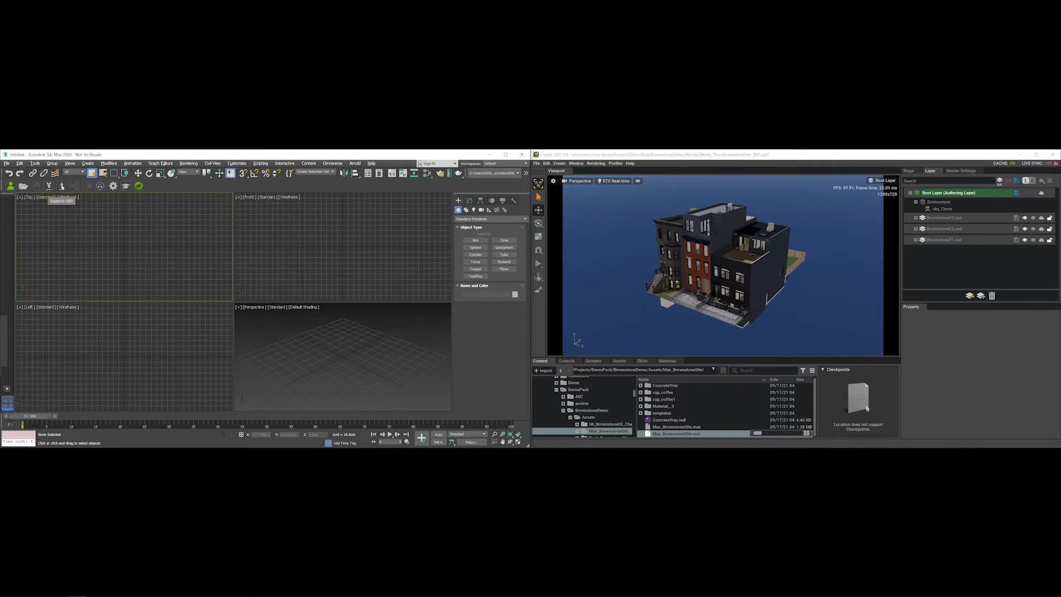
- Open Omniverse content and browse the Revit_Brownstone01 and Revit_Brownstone02 exterior, FFE and Interior files
{"action": "left_click", "coordinate": [23, 187]}
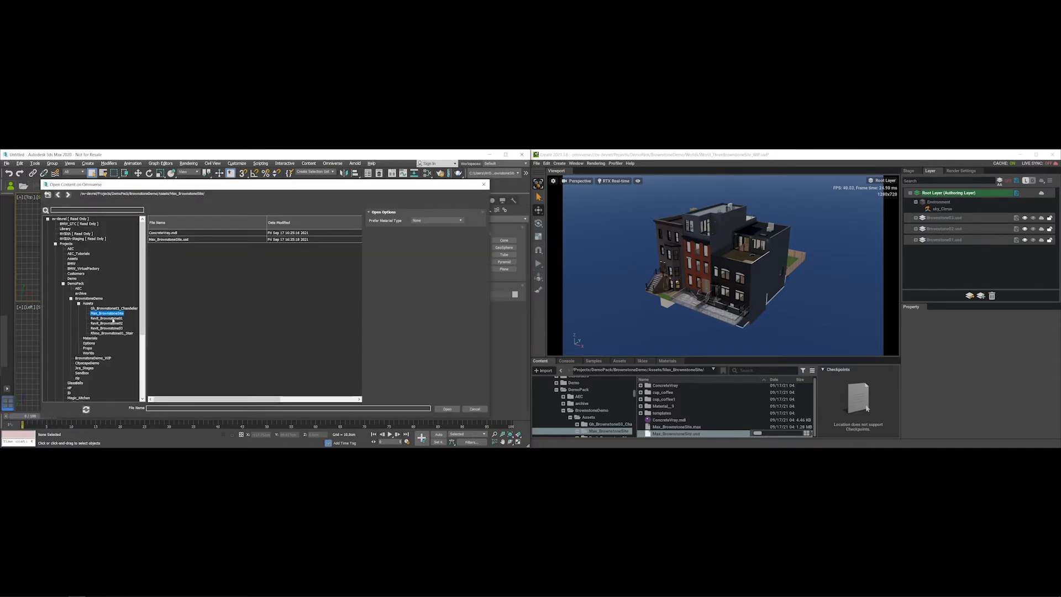
{"action": "left_click", "coordinate": [112, 319]}
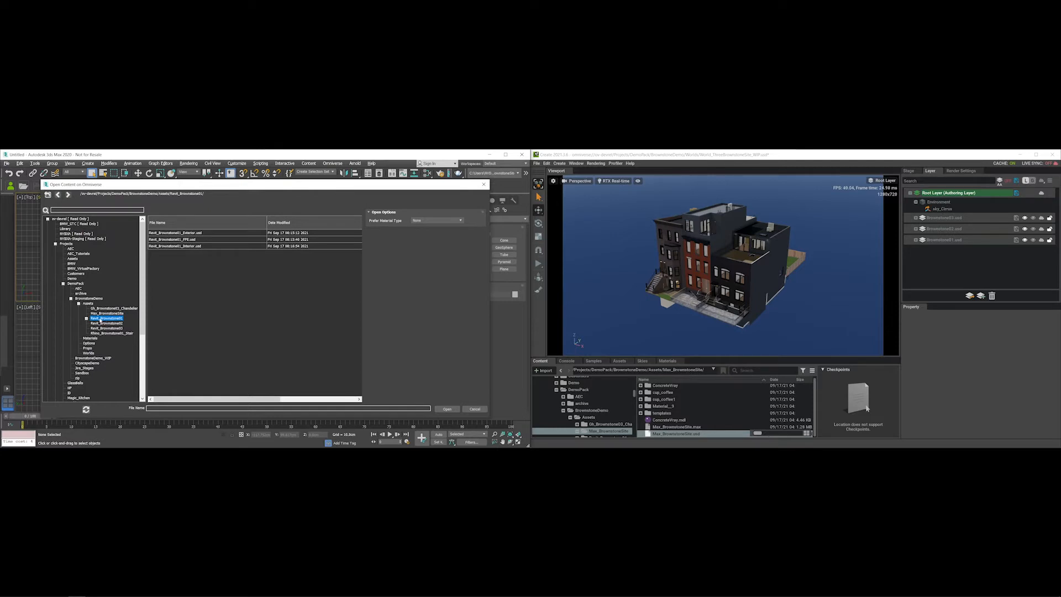
{"action": "left_click", "coordinate": [188, 233]}
{"action": "left_click", "coordinate": [188, 240]}
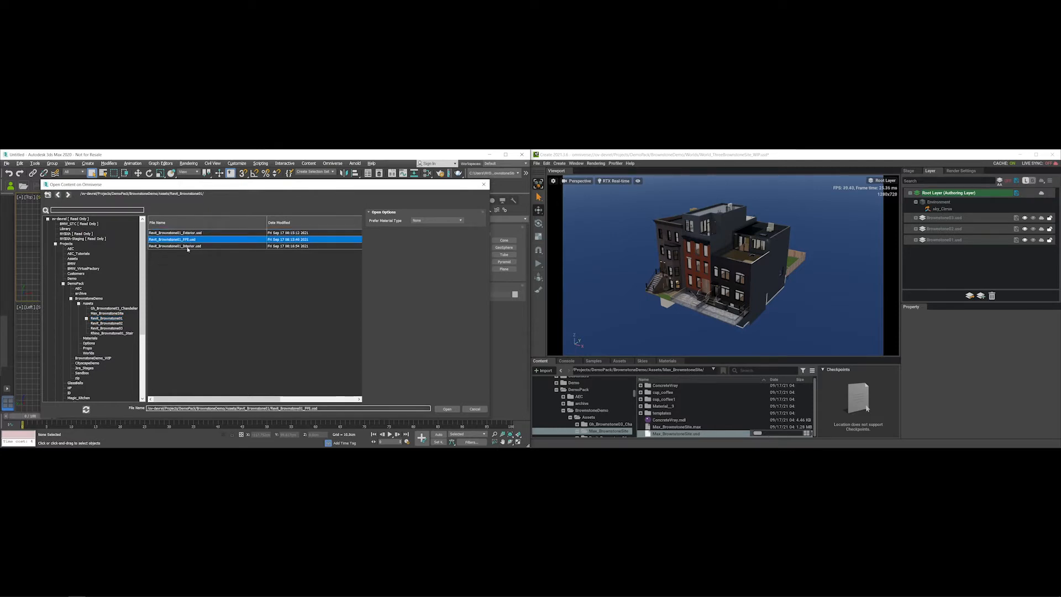
{"action": "left_click", "coordinate": [188, 247]}
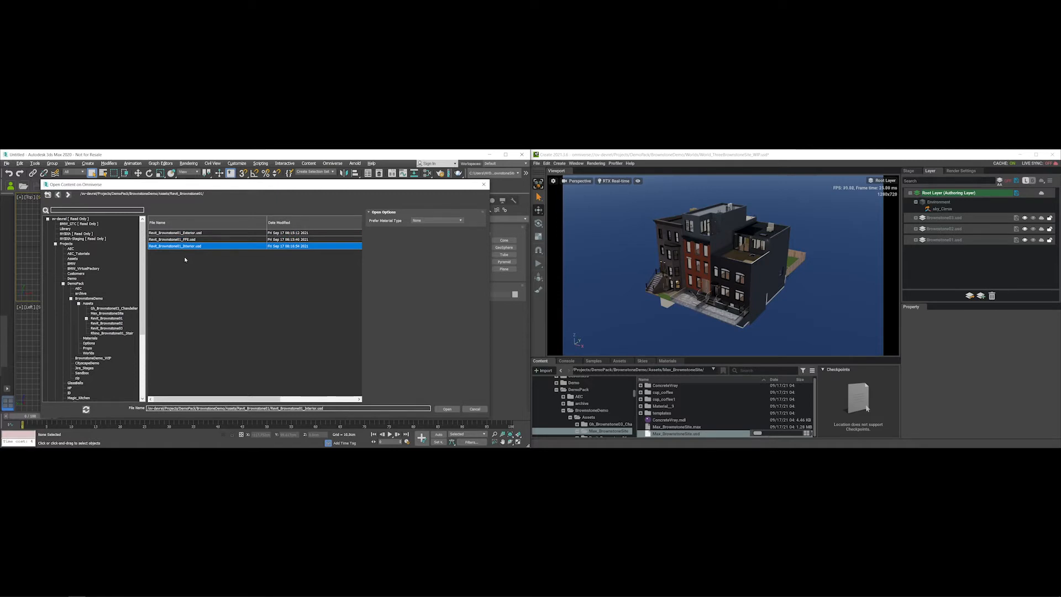
{"action": "left_click", "coordinate": [102, 324]}
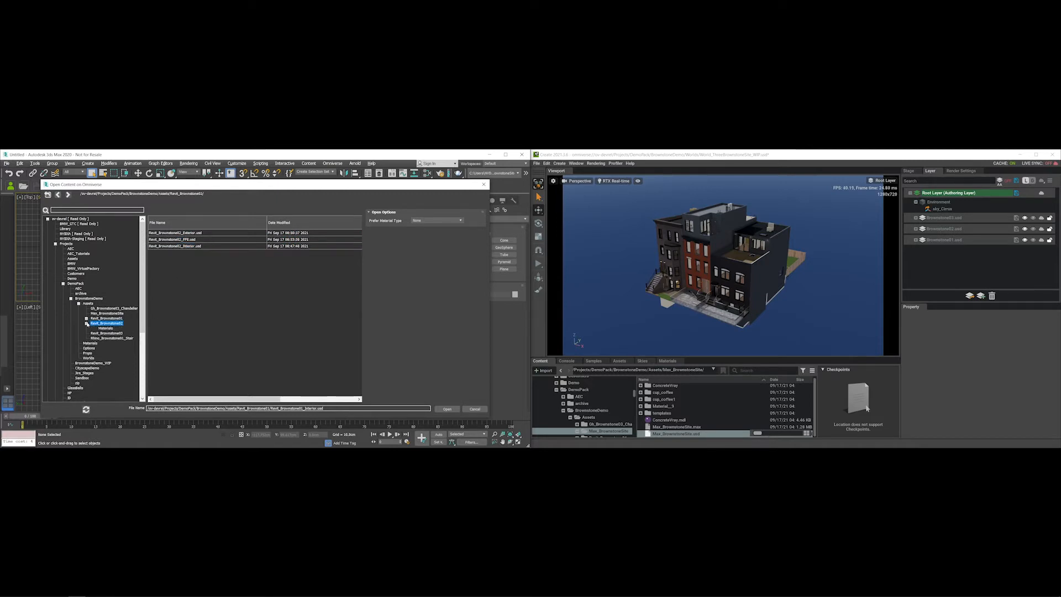
{"action": "left_click", "coordinate": [188, 232]}
{"action": "left_click", "coordinate": [188, 239]}
{"action": "left_click", "coordinate": [189, 247]}
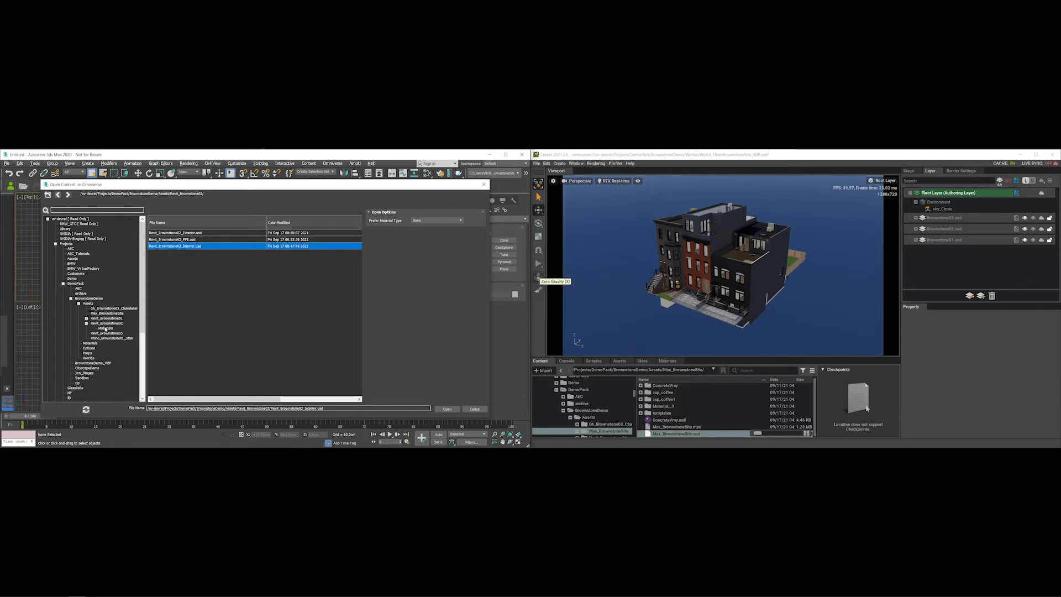
- Browse Brownstone01–03.usd in Assets, then move to the Worlds folder
{"action": "left_click", "coordinate": [89, 303]}
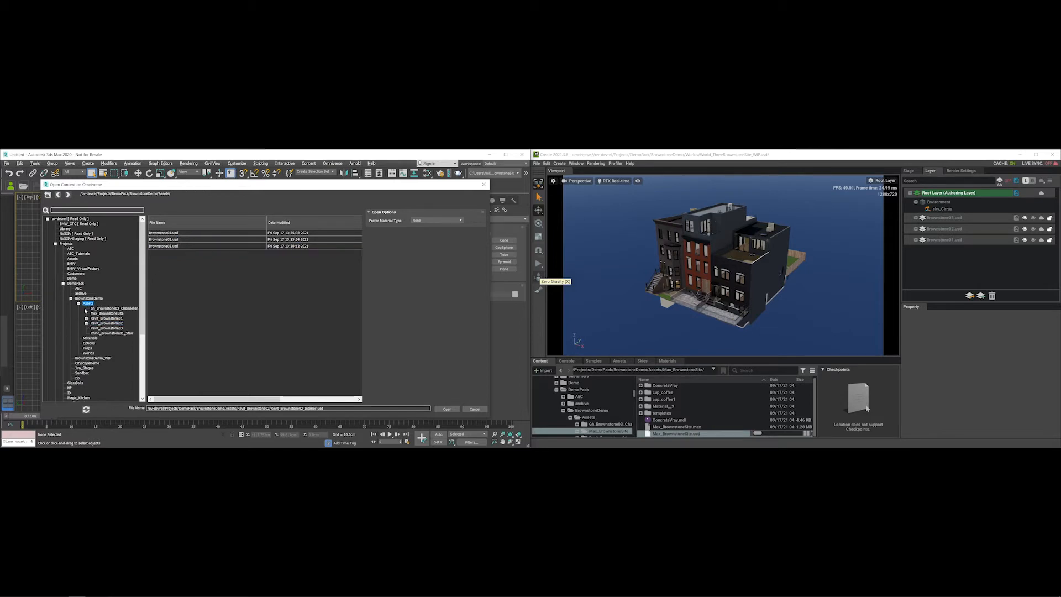
{"action": "left_click", "coordinate": [175, 233]}
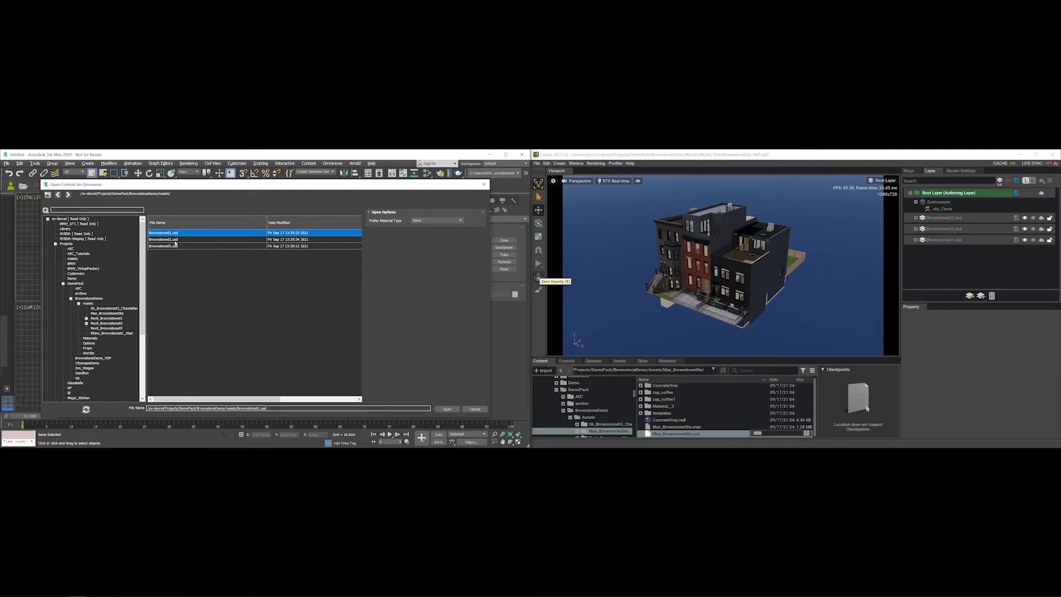
{"action": "left_click", "coordinate": [175, 240]}
{"action": "left_click", "coordinate": [176, 247]}
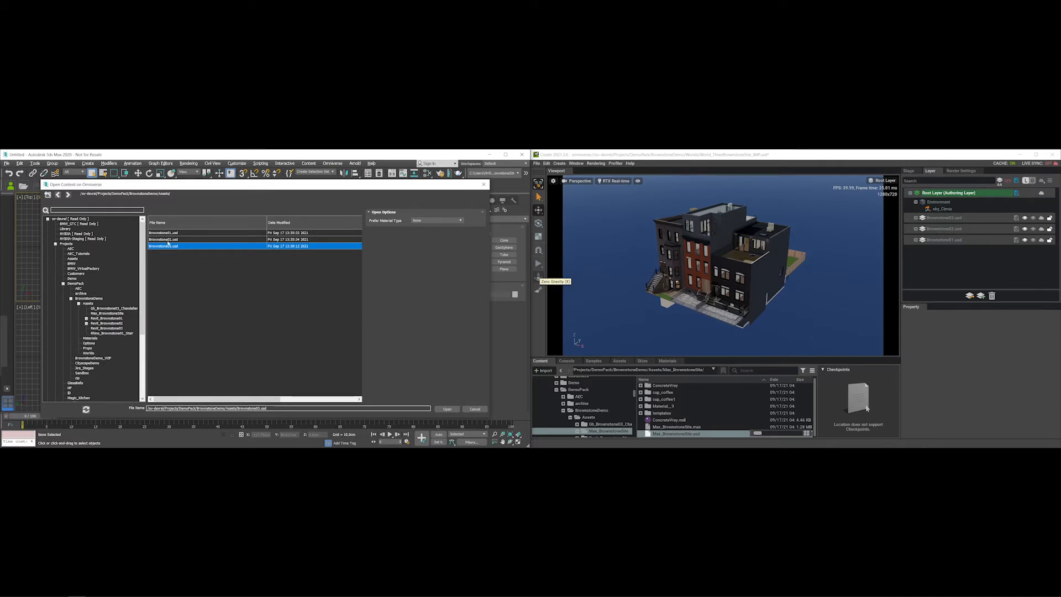
{"action": "left_click", "coordinate": [88, 353]}
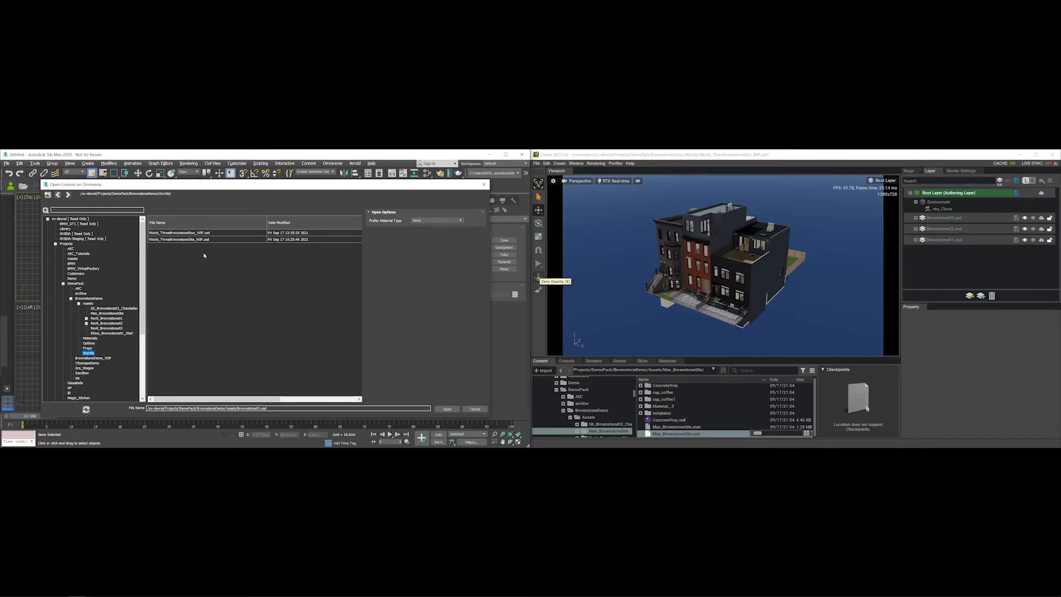
- Open World_ThreeBrownstoneRow_WIP.usd from Omniverse with Prefer Material Type left at None
{"action": "left_click", "coordinate": [190, 233]}
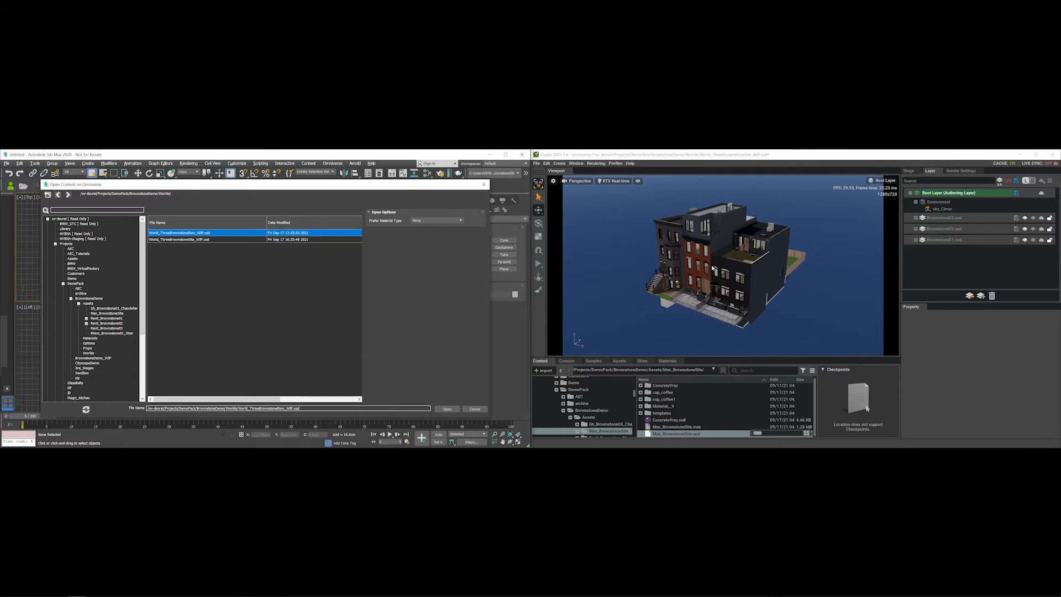
{"action": "left_click", "coordinate": [423, 223]}
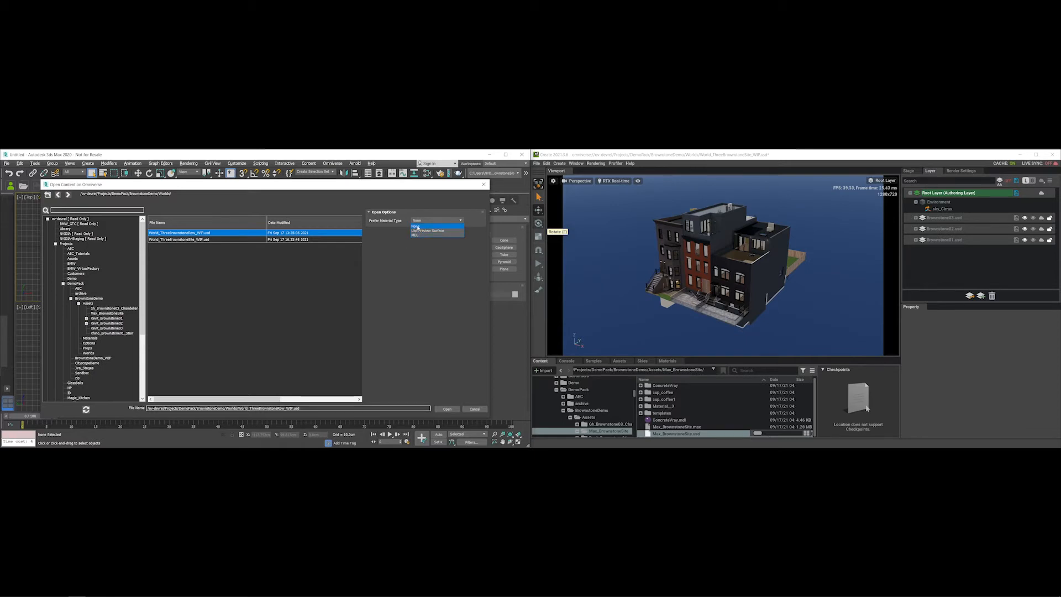
{"action": "left_click", "coordinate": [415, 226]}
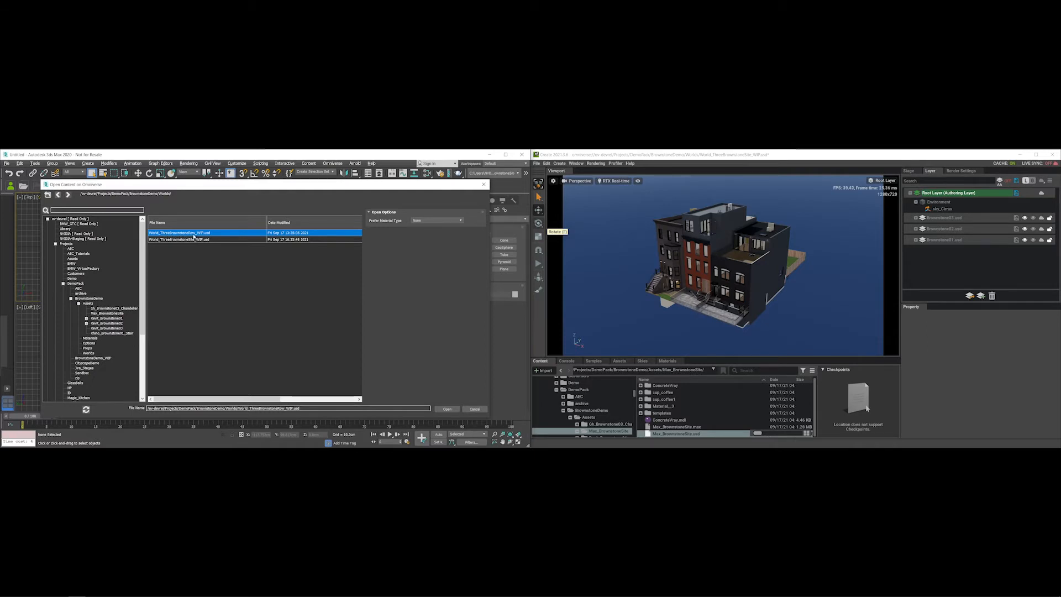
{"action": "left_click", "coordinate": [448, 409]}
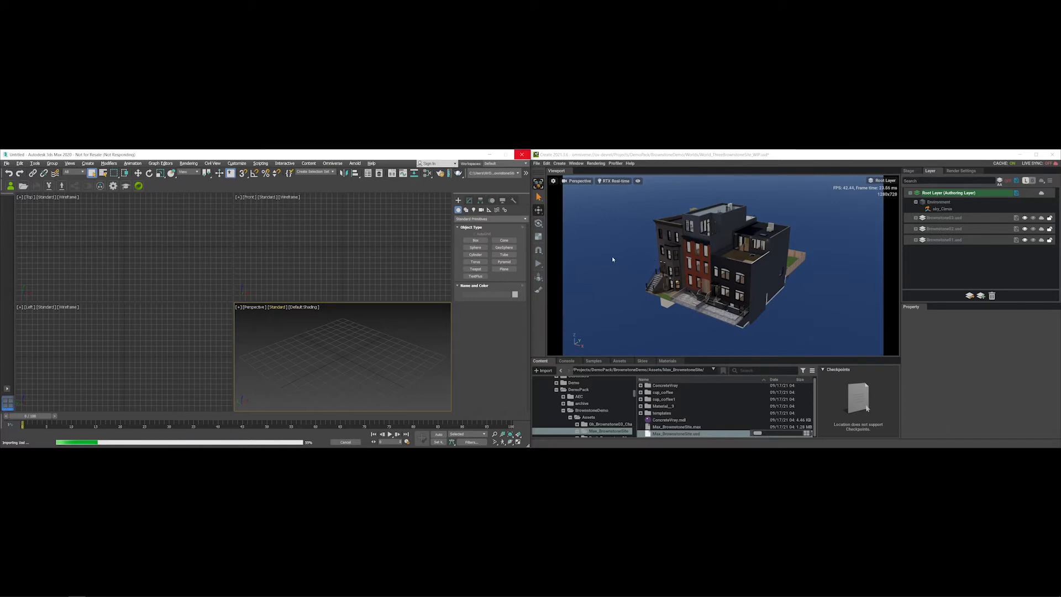
- Select a red brownstone wall and walk up the Stage hierarchy to Brownstone03, then collapse it
{"action": "scroll", "coordinate": [709, 277], "scroll_direction": "up", "scroll_amount": 3}
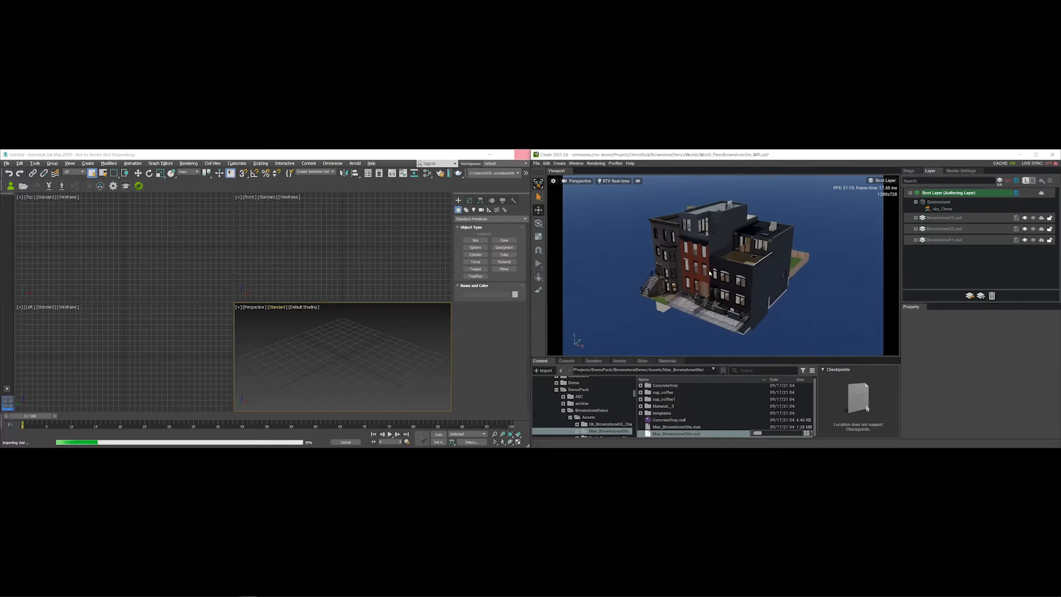
{"action": "left_click_drag", "start_coordinate": [709, 277], "coordinate": [888, 223], "text": "alt"}
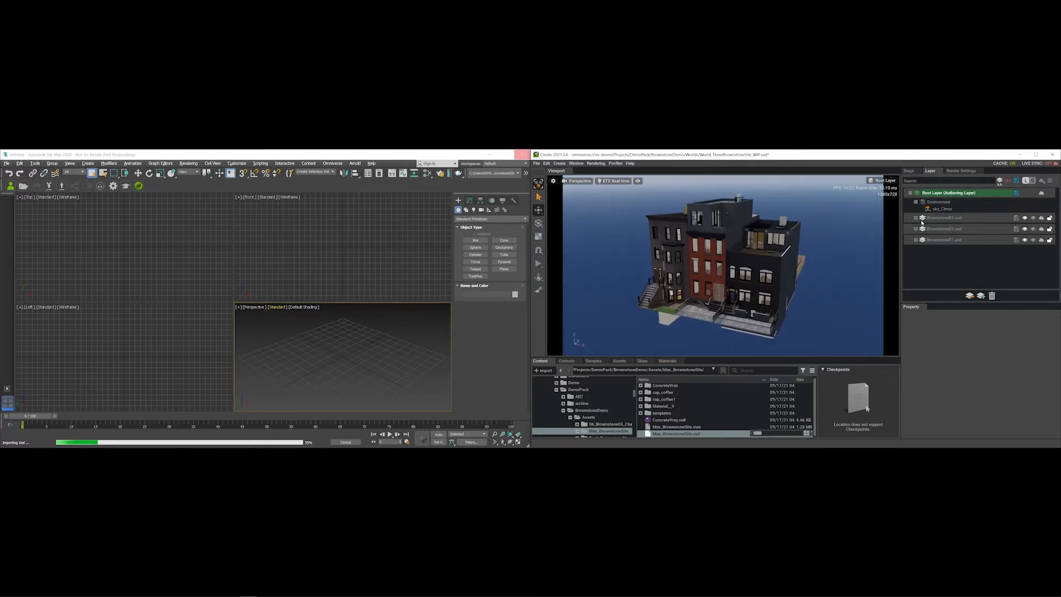
{"action": "left_click", "coordinate": [703, 259]}
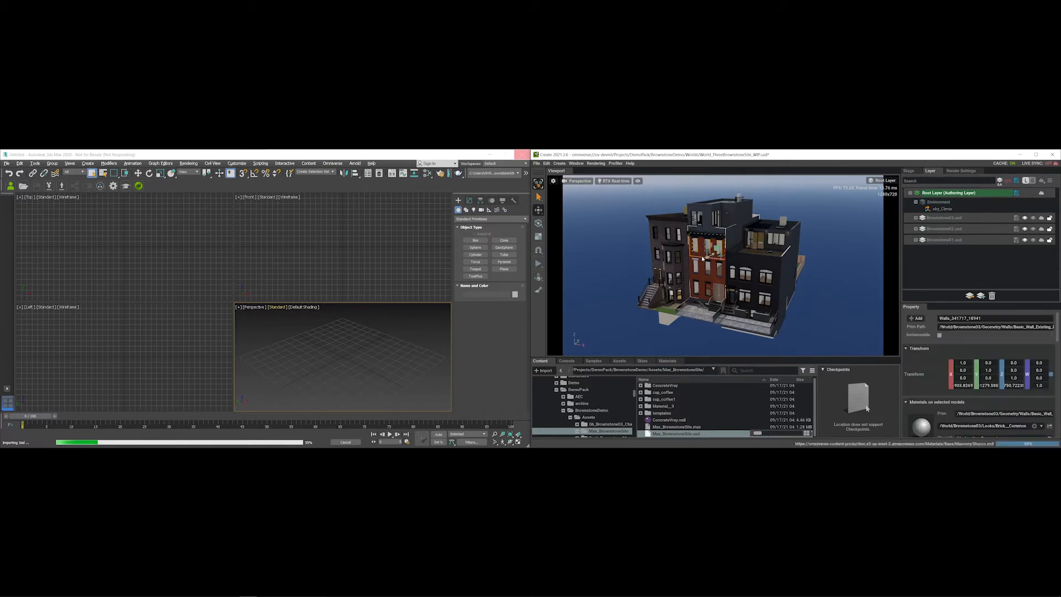
{"action": "left_click", "coordinate": [909, 171]}
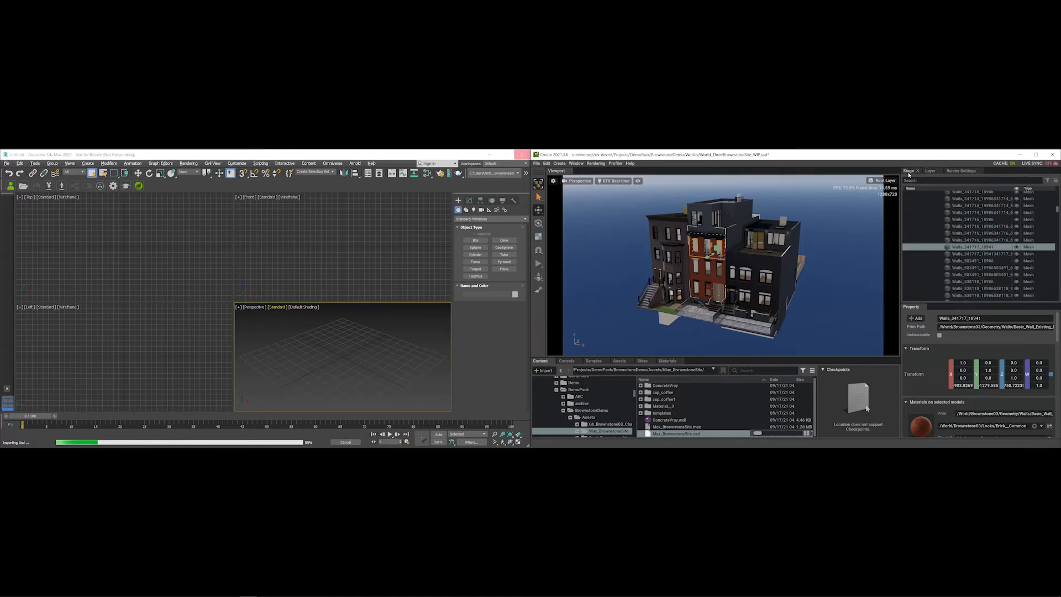
{"action": "left_click", "coordinate": [962, 250]}
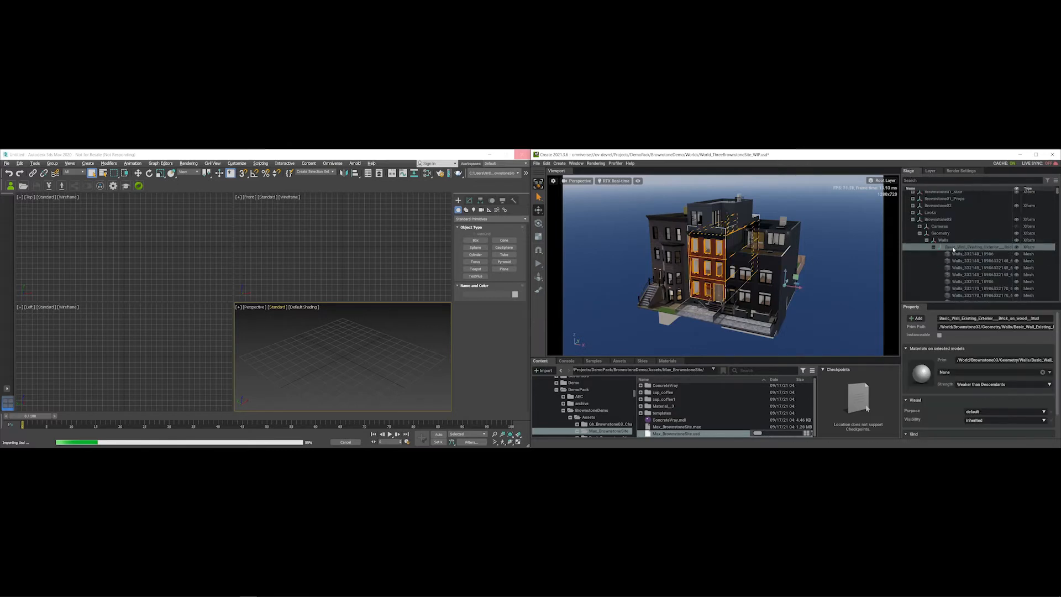
{"action": "left_click", "coordinate": [942, 234]}
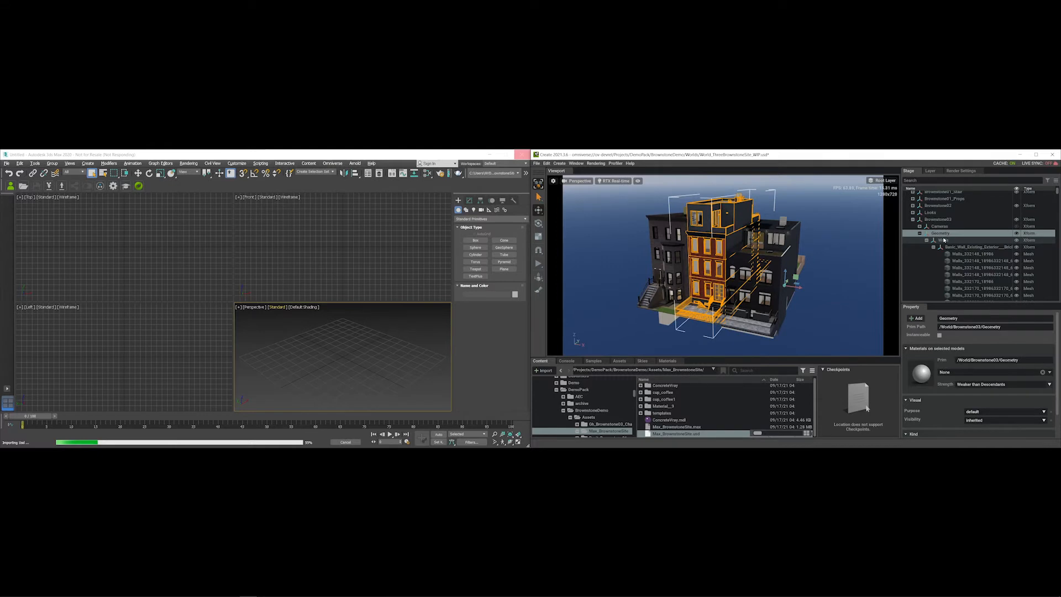
{"action": "left_click", "coordinate": [943, 221]}
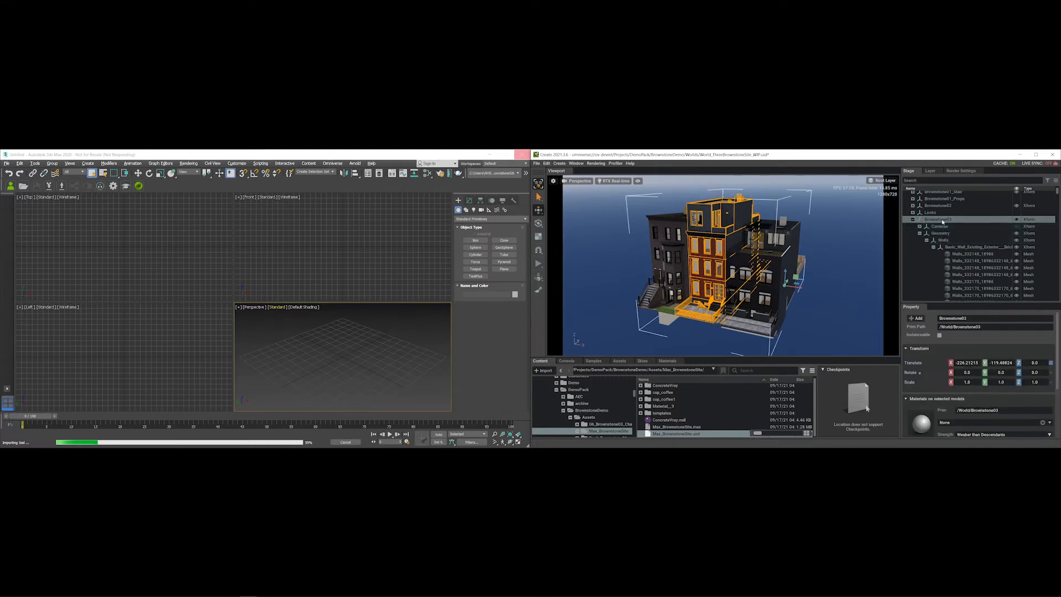
{"action": "left_click", "coordinate": [912, 220]}
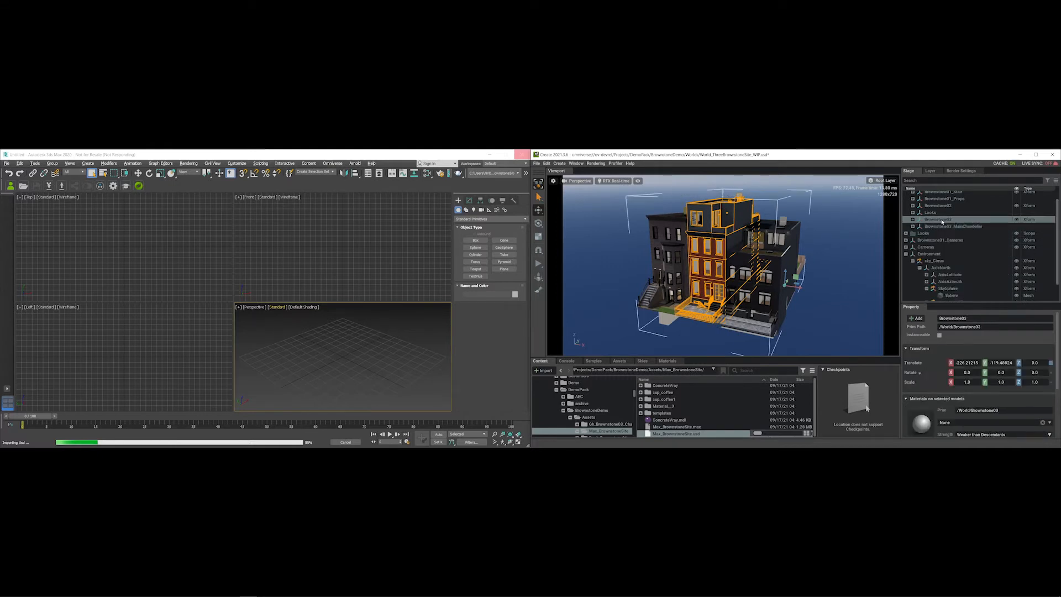
- Select the left brownstone as Brownstone02 and collapse its Stage hierarchy
{"action": "left_click", "coordinate": [664, 227]}
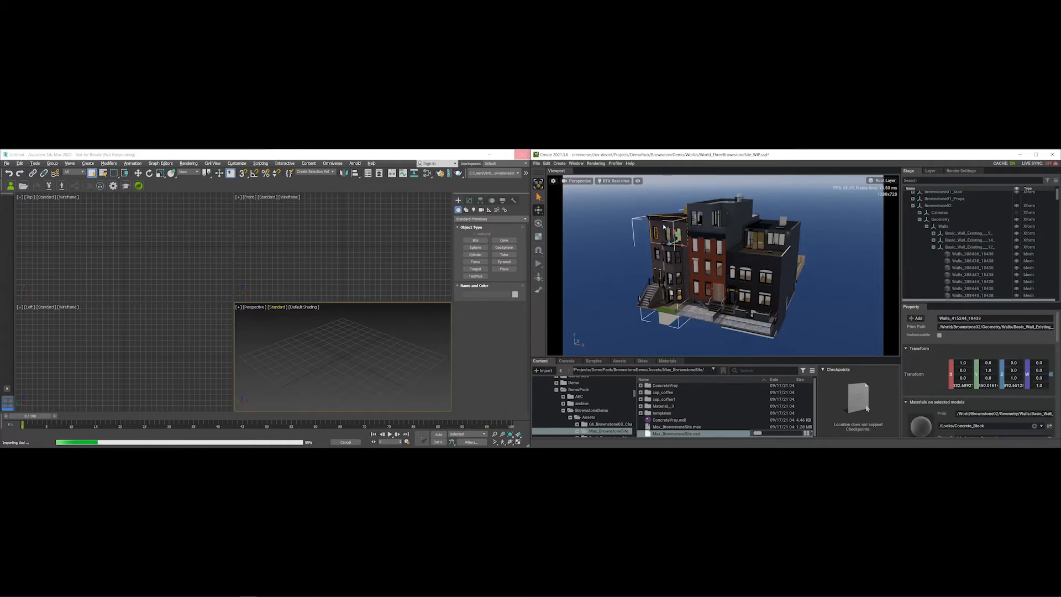
{"action": "left_click", "coordinate": [664, 227]}
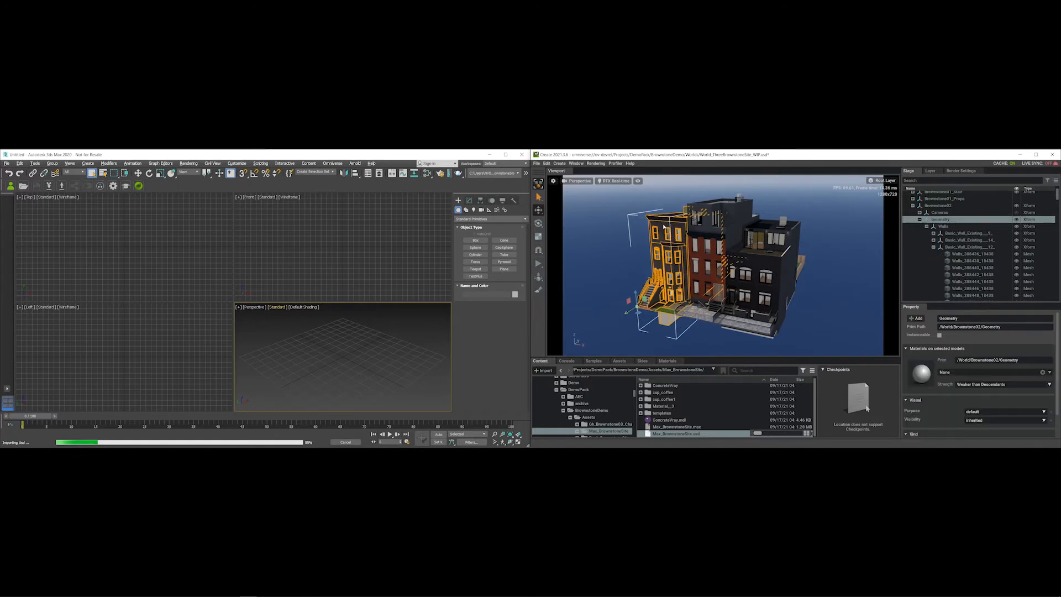
{"action": "scroll", "coordinate": [940, 216], "scroll_direction": "up", "scroll_amount": 1}
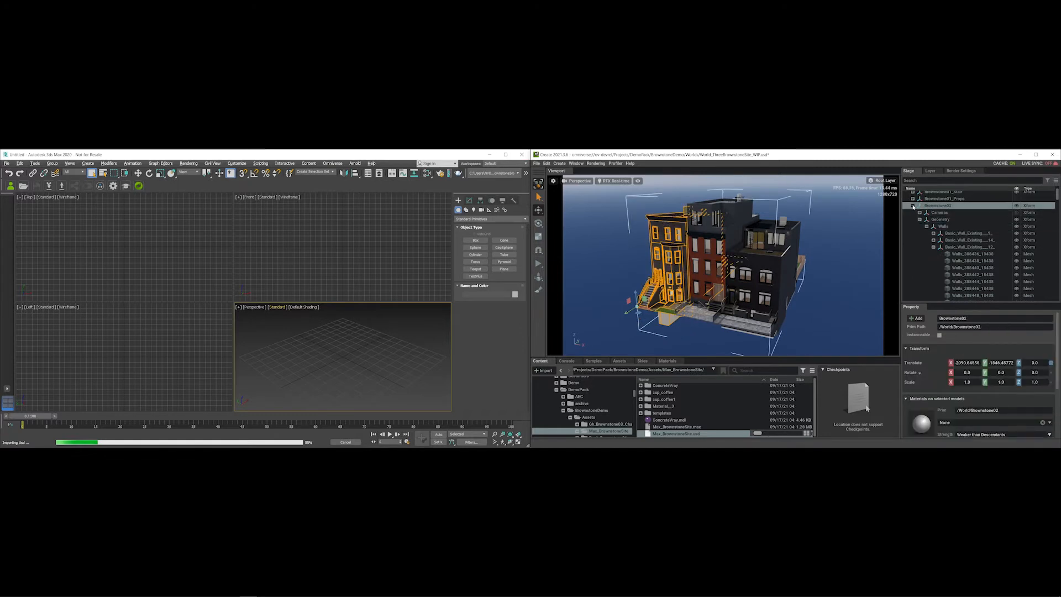
{"action": "double_click", "coordinate": [948, 222]}
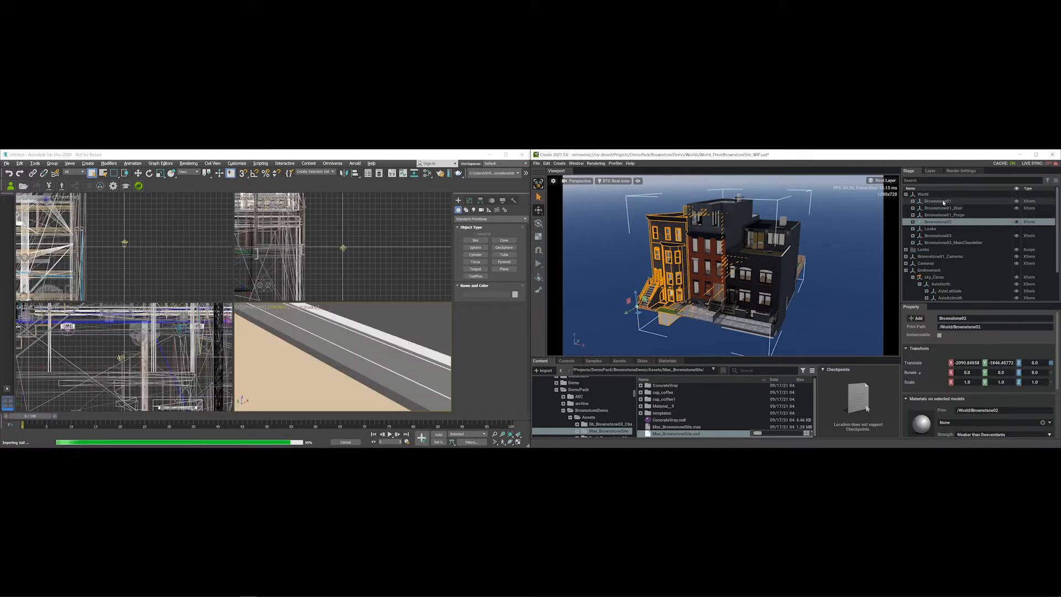
- Check Brownstone01, Brownstone02 and Brownstone03 in the Stage, then select the sky sphere
{"action": "left_click", "coordinate": [944, 202]}
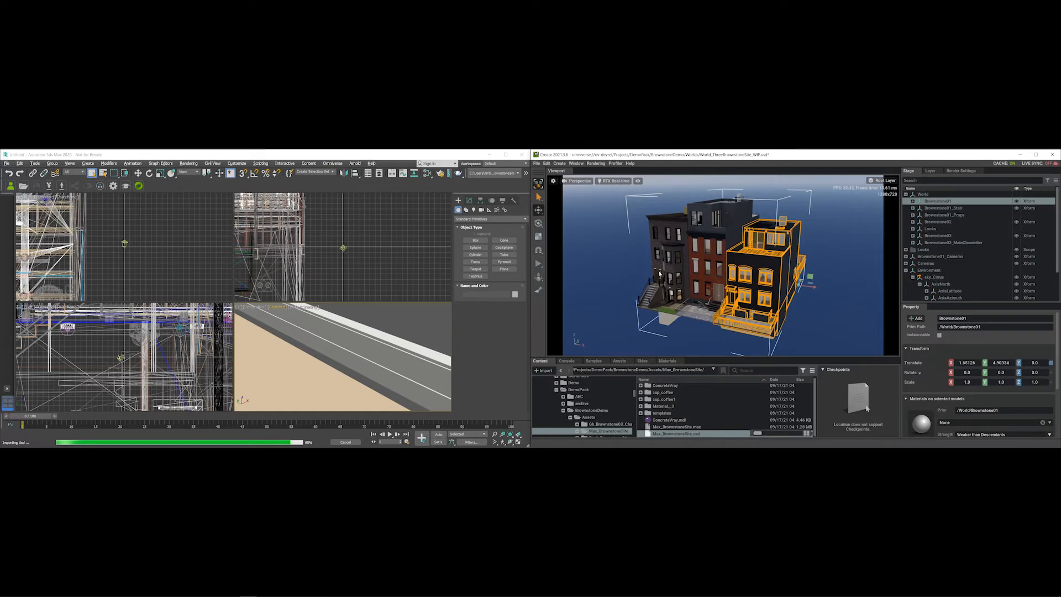
{"action": "left_click", "coordinate": [934, 223]}
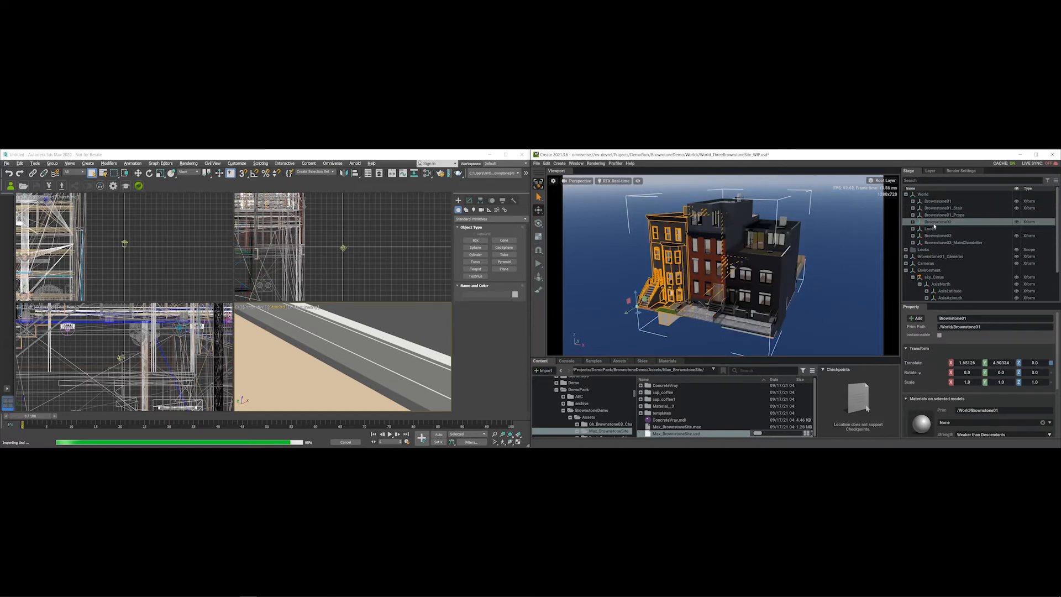
{"action": "left_click", "coordinate": [938, 235]}
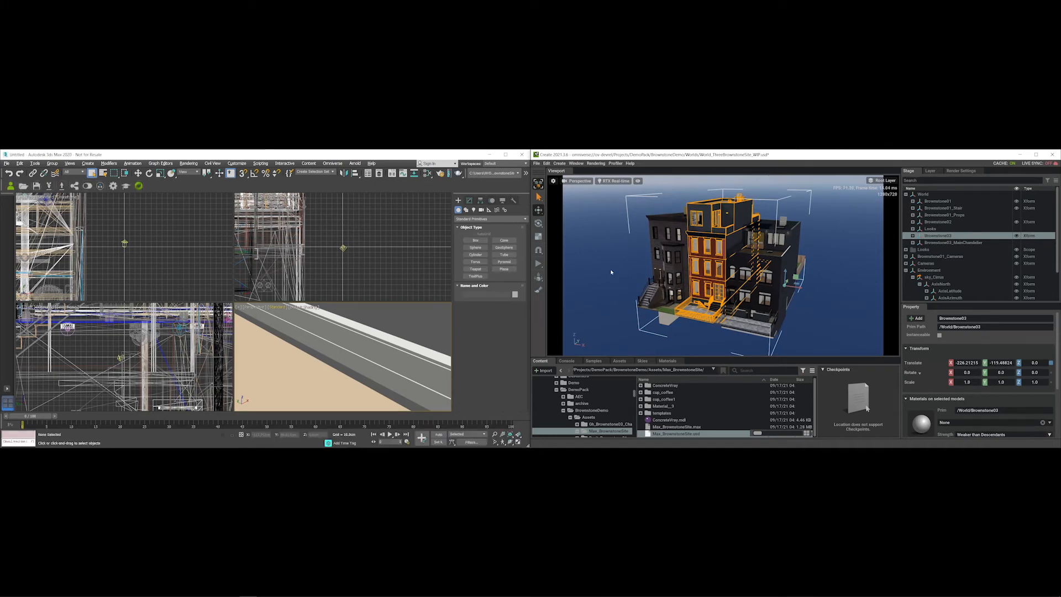
{"action": "left_click_drag", "start_coordinate": [676, 258], "coordinate": [620, 281], "text": "alt"}
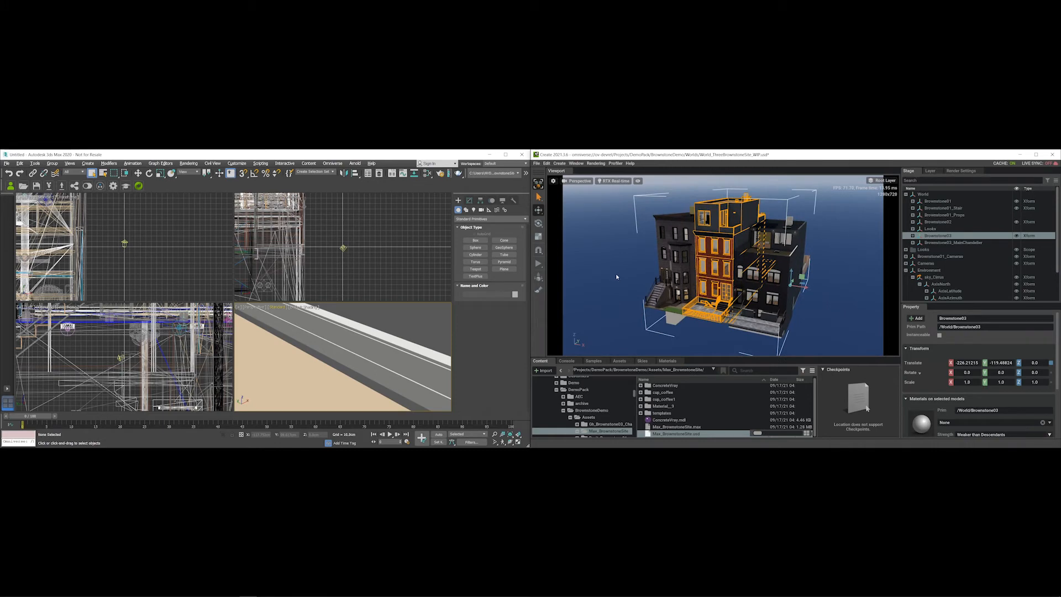
{"action": "left_click", "coordinate": [613, 273]}
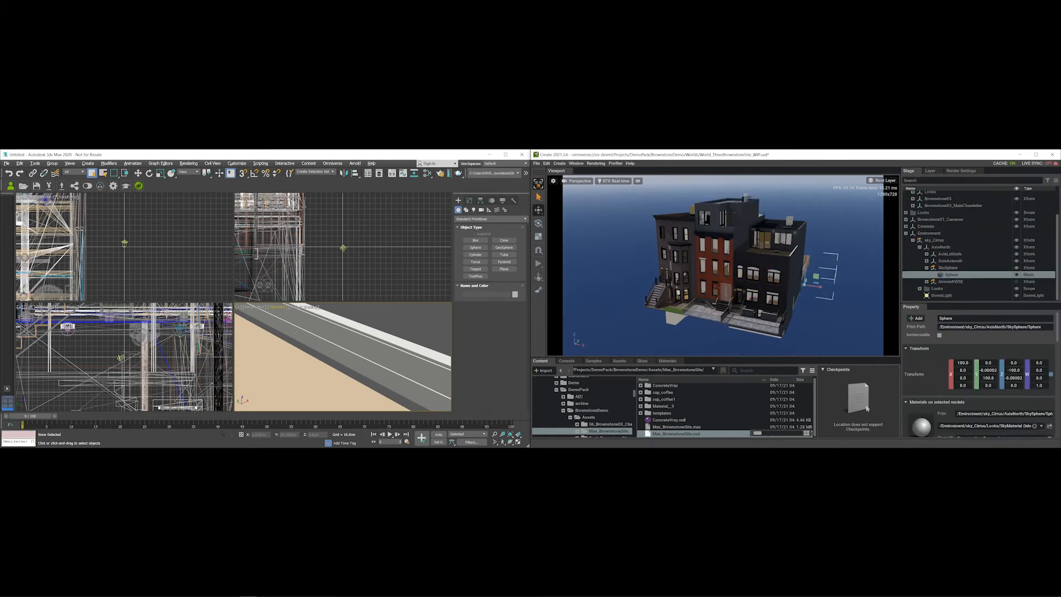
- In 3ds Max, maximize the Perspective viewport with Alt+W and zoom in
{"action": "left_click", "coordinate": [306, 350]}
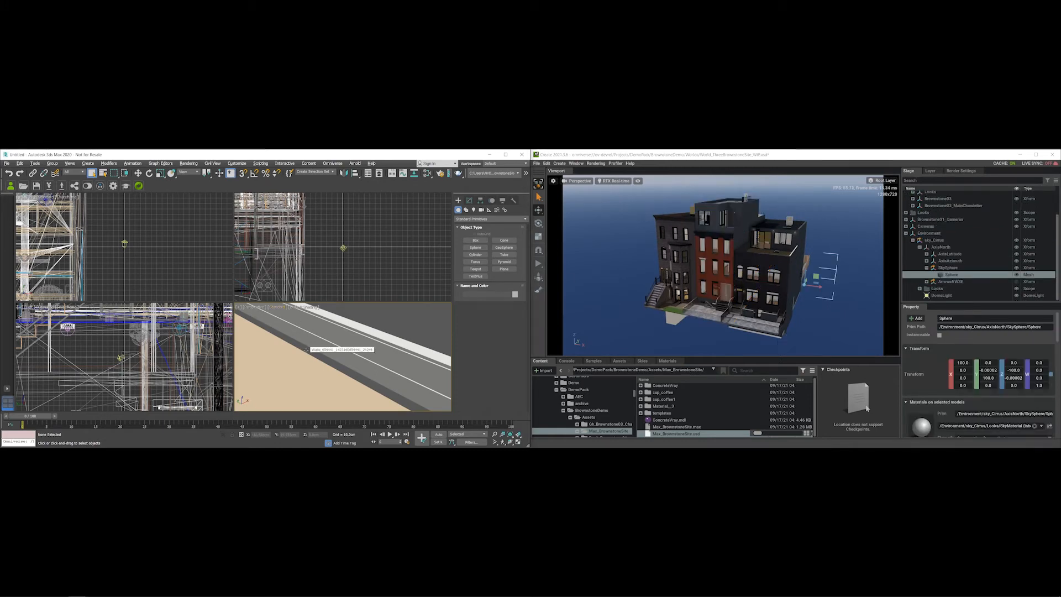
{"action": "key", "text": "alt+w"}
{"action": "scroll", "coordinate": [292, 298], "scroll_direction": "up", "scroll_amount": 10}
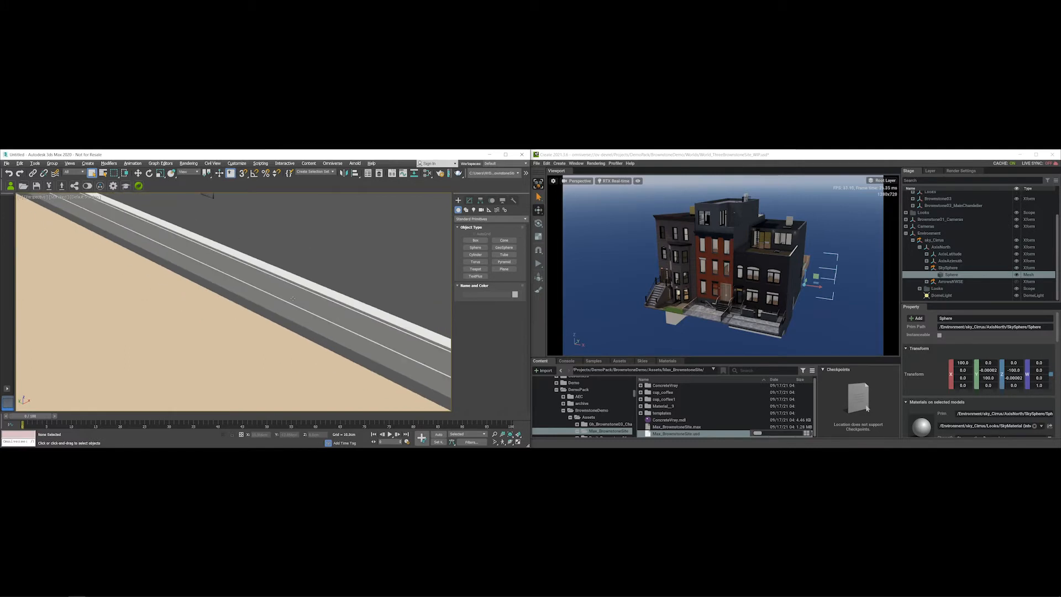
{"action": "scroll", "coordinate": [290, 308], "scroll_direction": "up", "scroll_amount": 8}
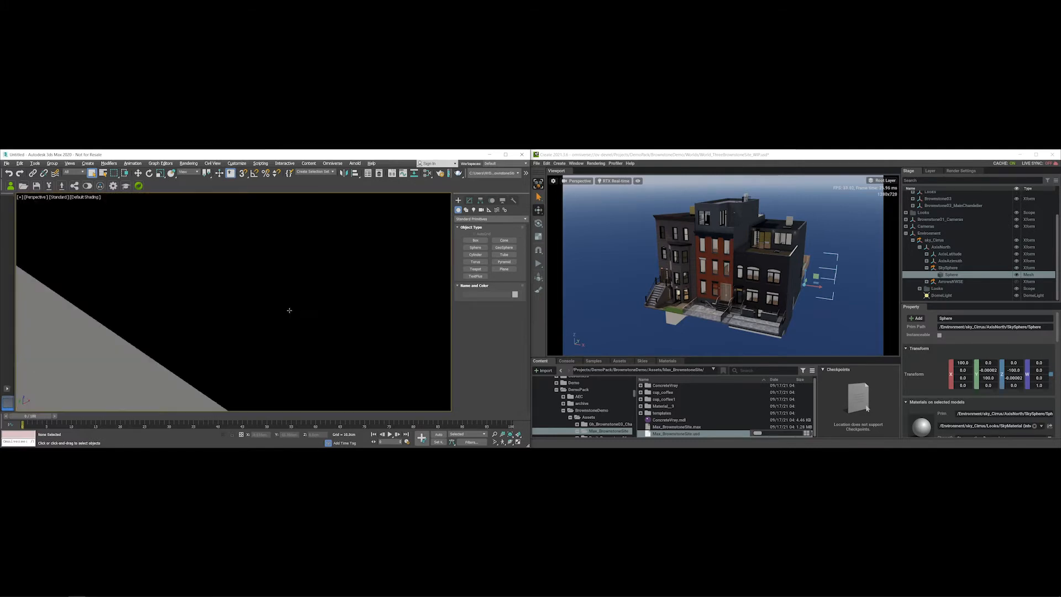
{"action": "scroll", "coordinate": [288, 309], "scroll_direction": "up", "scroll_amount": 5}
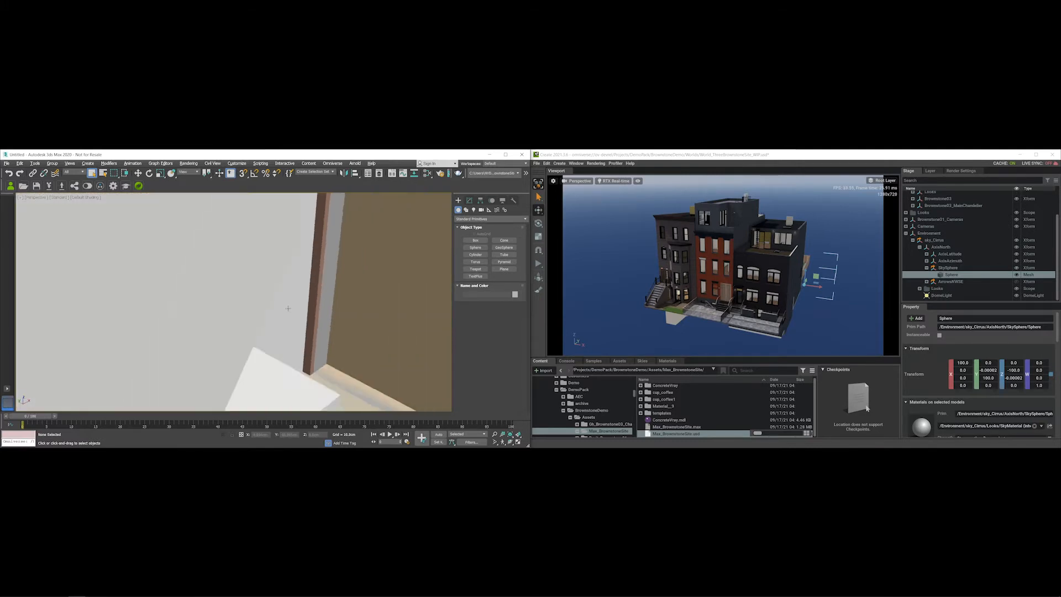
{"action": "scroll", "coordinate": [95, 238], "scroll_direction": "up", "scroll_amount": 6}
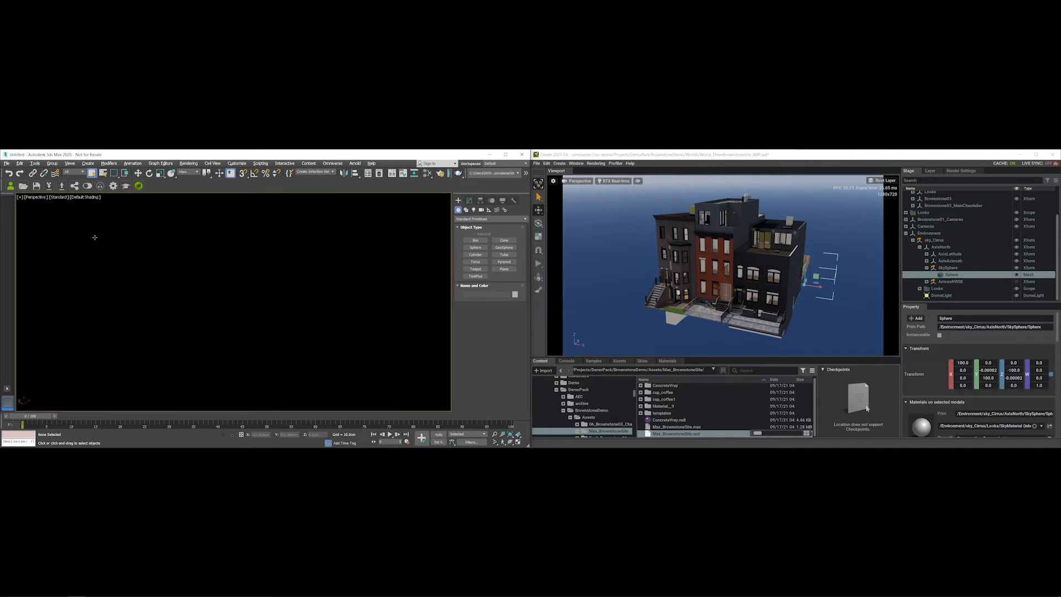
- Open the Layer Explorer and expand the World and Environment layers to inspect sky_Cirrus
{"action": "left_click", "coordinate": [35, 163]}
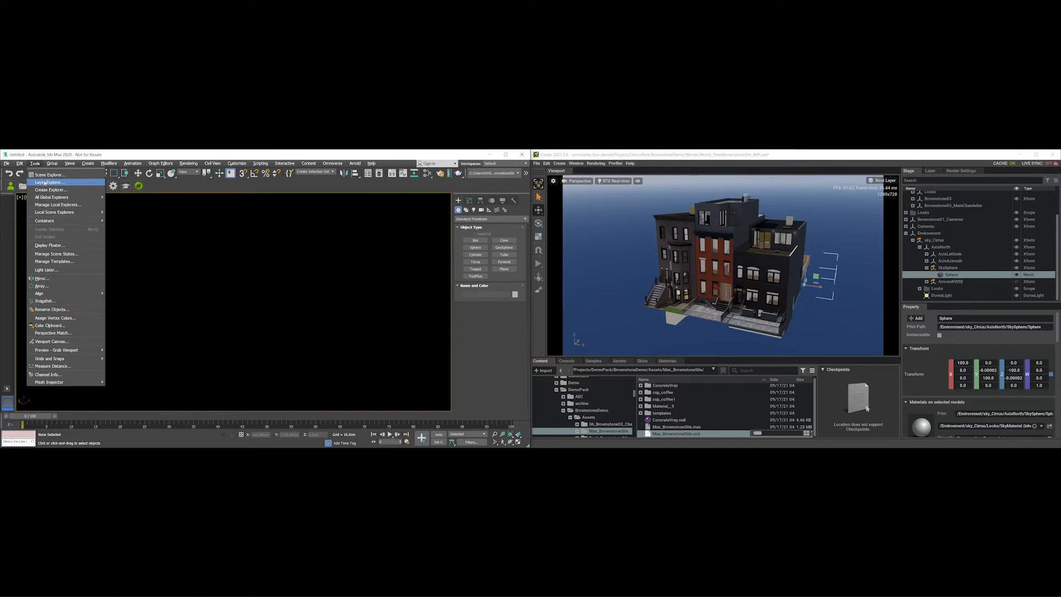
{"action": "left_click", "coordinate": [87, 226]}
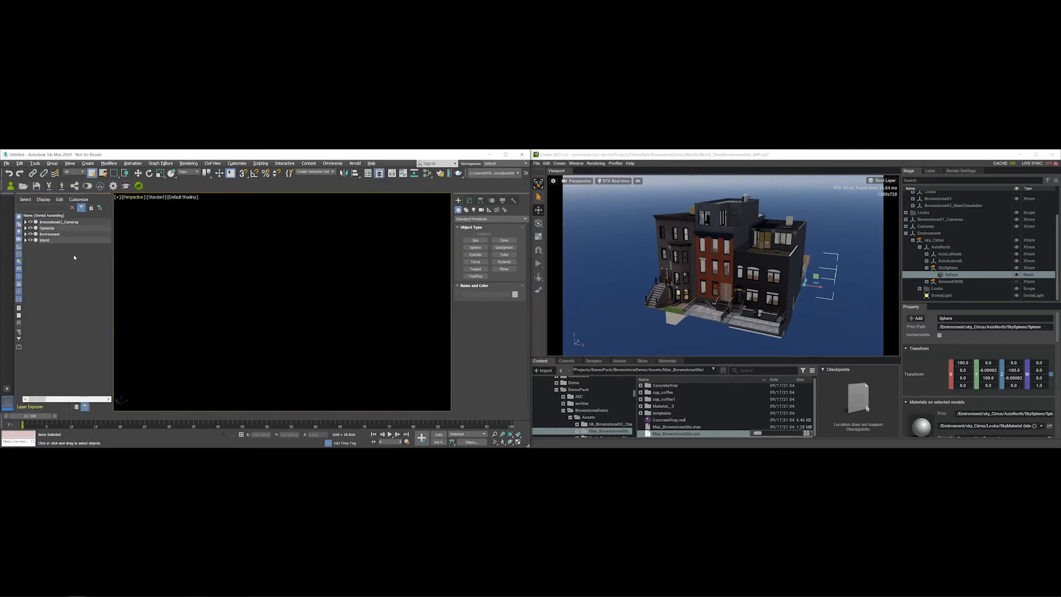
{"action": "left_click", "coordinate": [26, 240]}
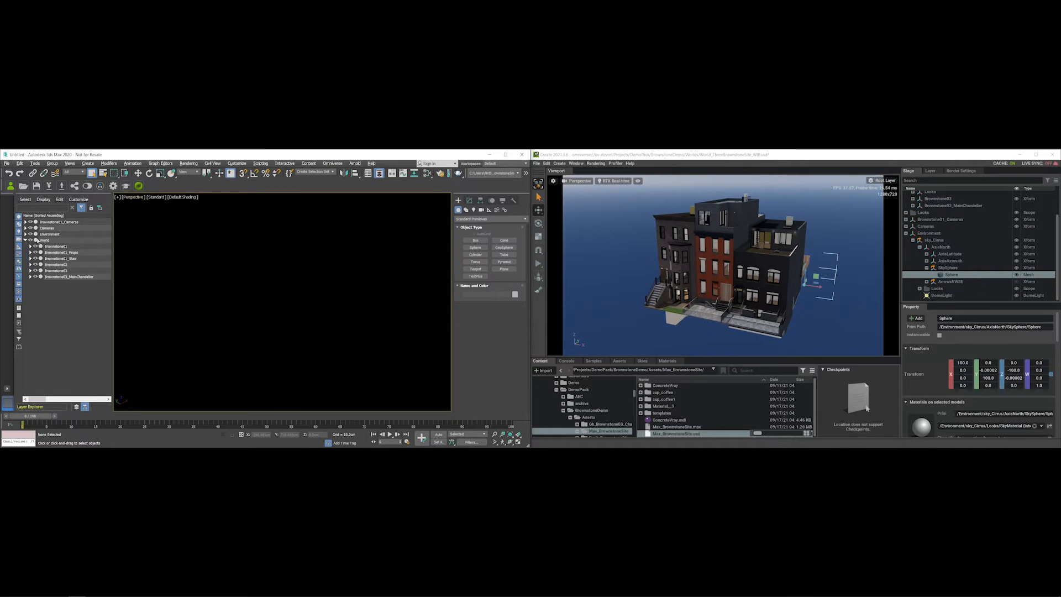
{"action": "left_click", "coordinate": [24, 235]}
{"action": "left_click", "coordinate": [50, 234]}
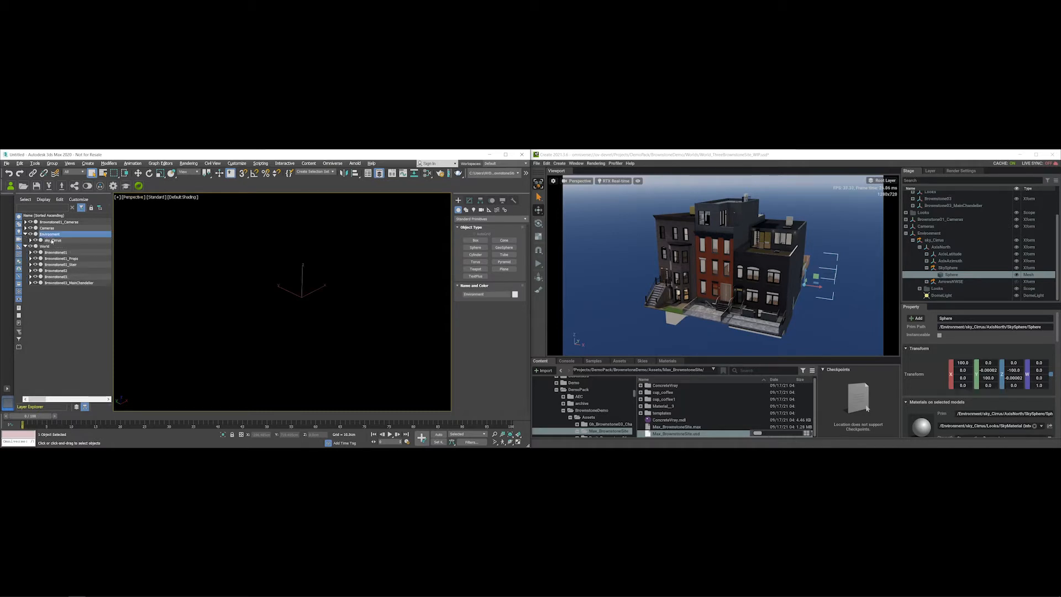
{"action": "left_click", "coordinate": [53, 240]}
{"action": "left_click", "coordinate": [47, 235]}
- Enable Select Children and delete the Environment layer with its sky_Cirrus contents
{"action": "left_click", "coordinate": [55, 290]}
{"action": "left_click", "coordinate": [25, 200]}
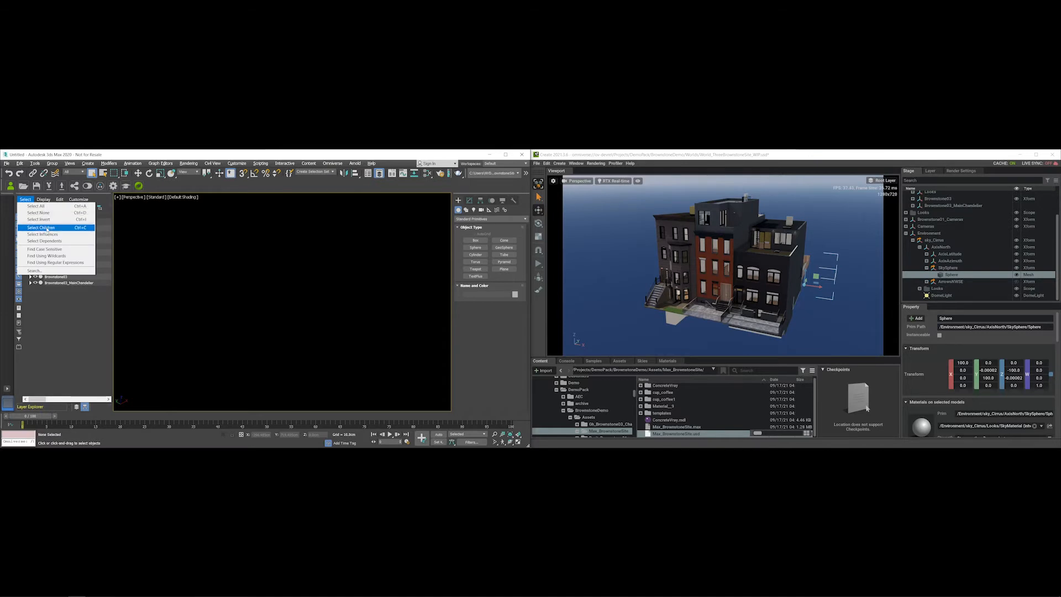
{"action": "left_click", "coordinate": [47, 228]}
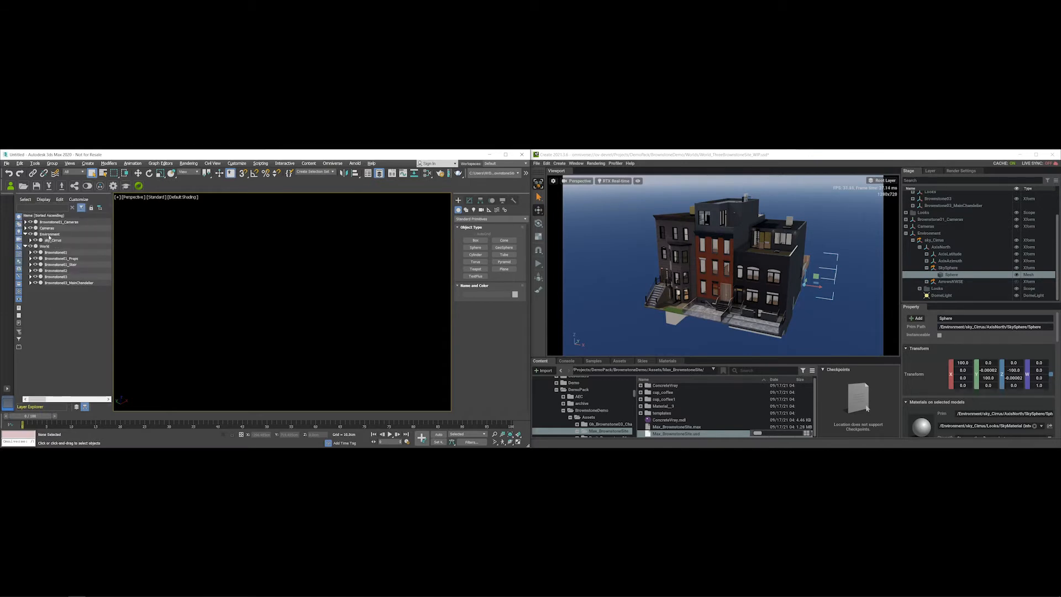
{"action": "left_click", "coordinate": [49, 235]}
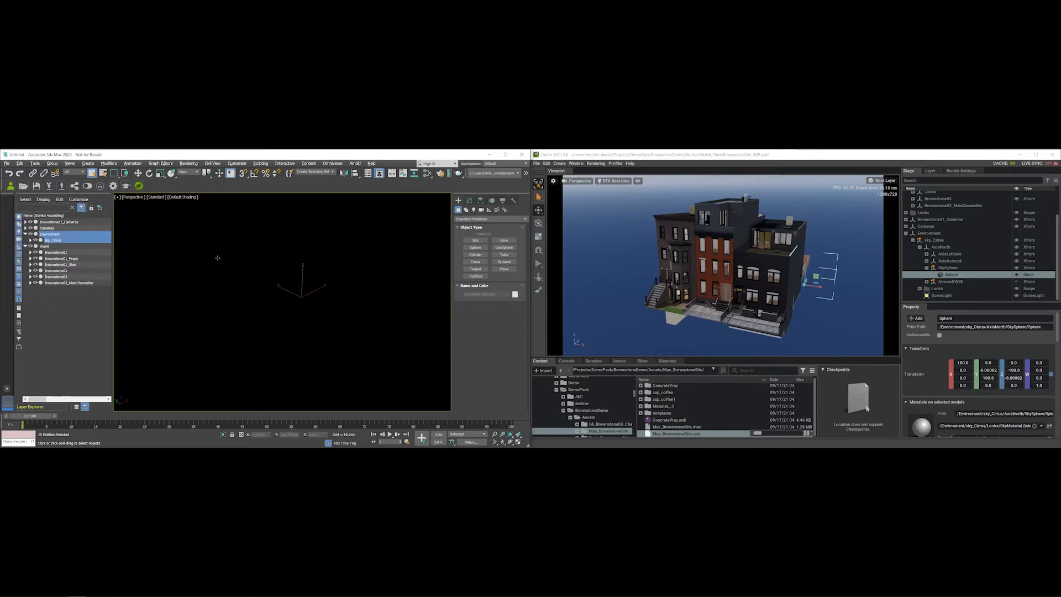
{"action": "key", "text": "Delete"}
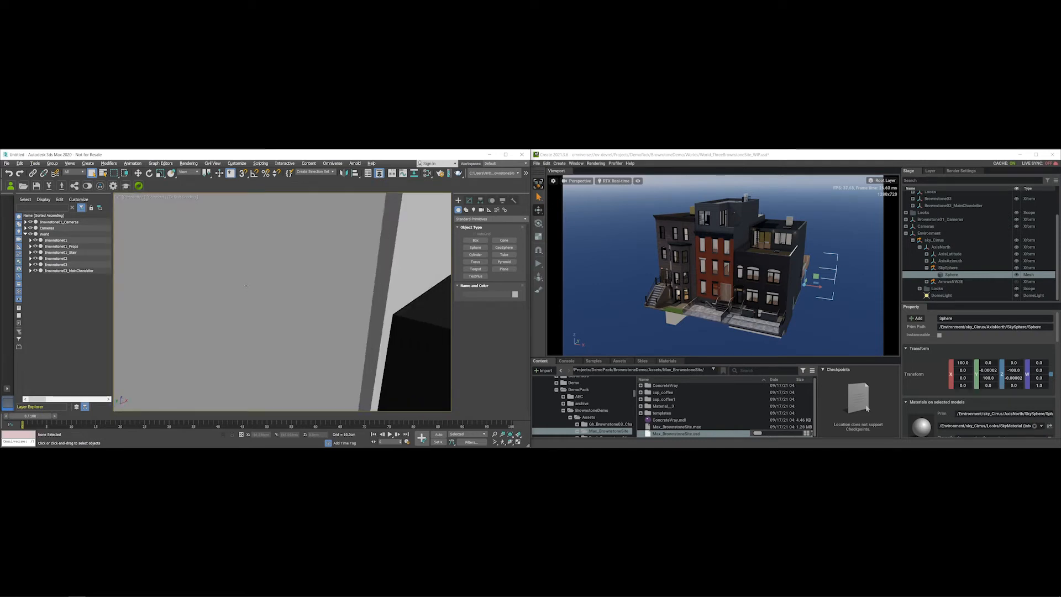
- Hide all cameras and lights using Hide by Category in the Display panel
{"action": "scroll", "coordinate": [245, 287], "scroll_direction": "down", "scroll_amount": 10}
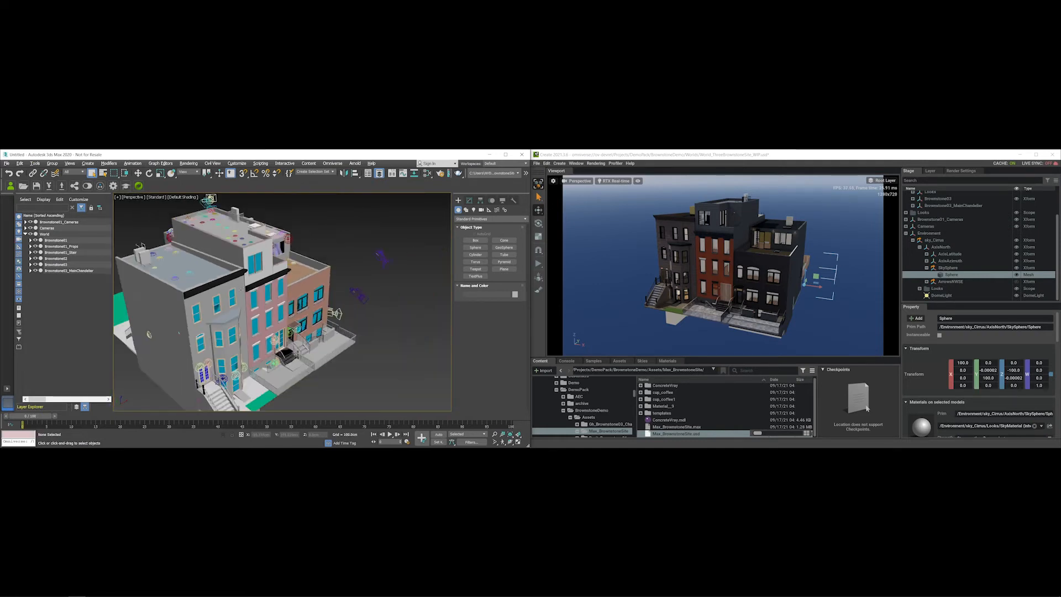
{"action": "scroll", "coordinate": [290, 343], "scroll_direction": "up", "scroll_amount": 10}
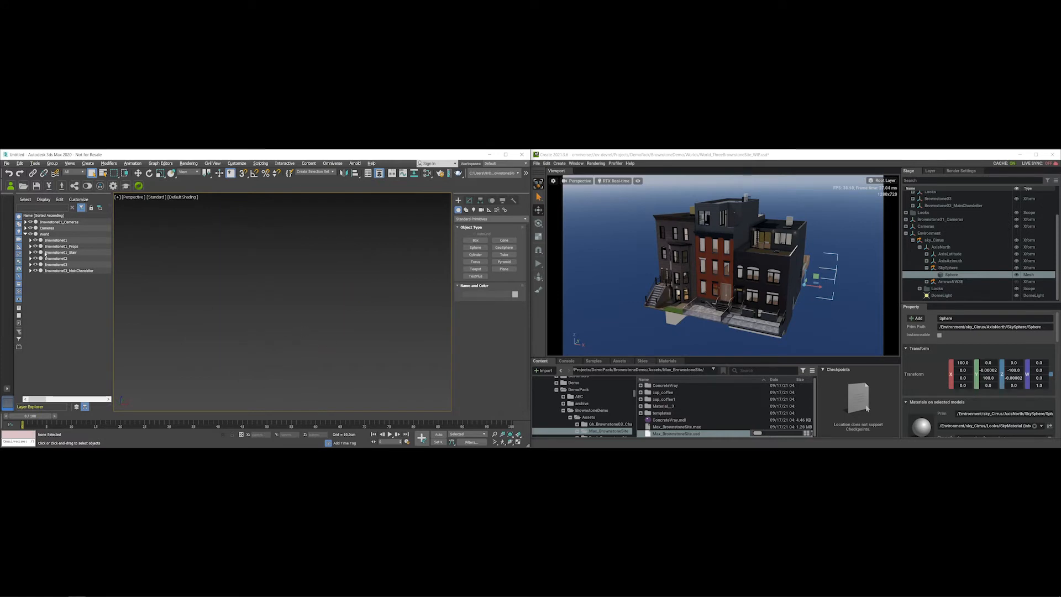
{"action": "left_click", "coordinate": [55, 240]}
{"action": "scroll", "coordinate": [277, 334], "scroll_direction": "up", "scroll_amount": 2}
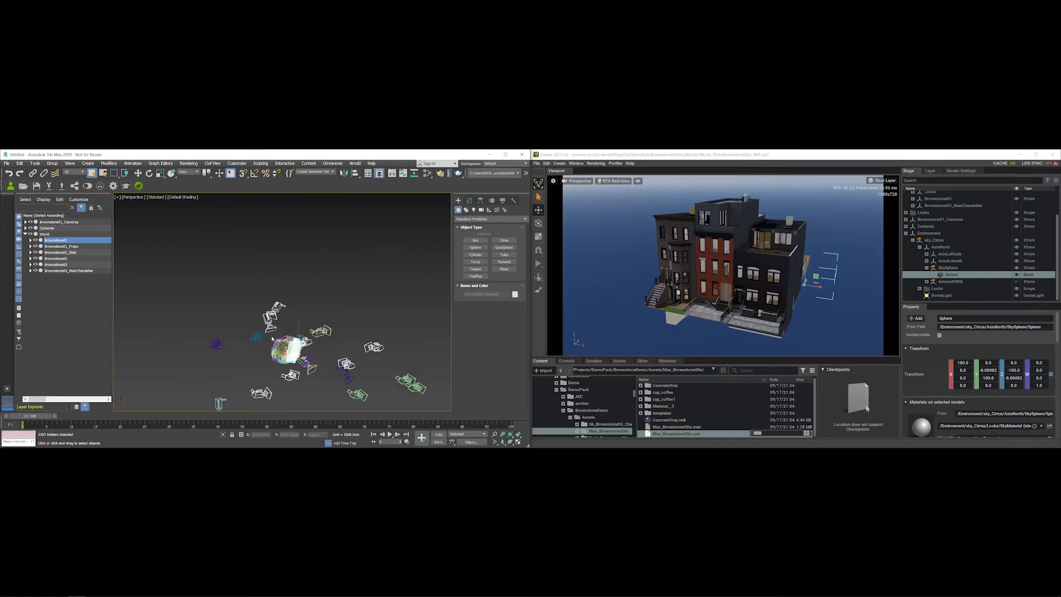
{"action": "scroll", "coordinate": [266, 344], "scroll_direction": "down", "scroll_amount": 2}
{"action": "scroll", "coordinate": [266, 351], "scroll_direction": "up", "scroll_amount": 2}
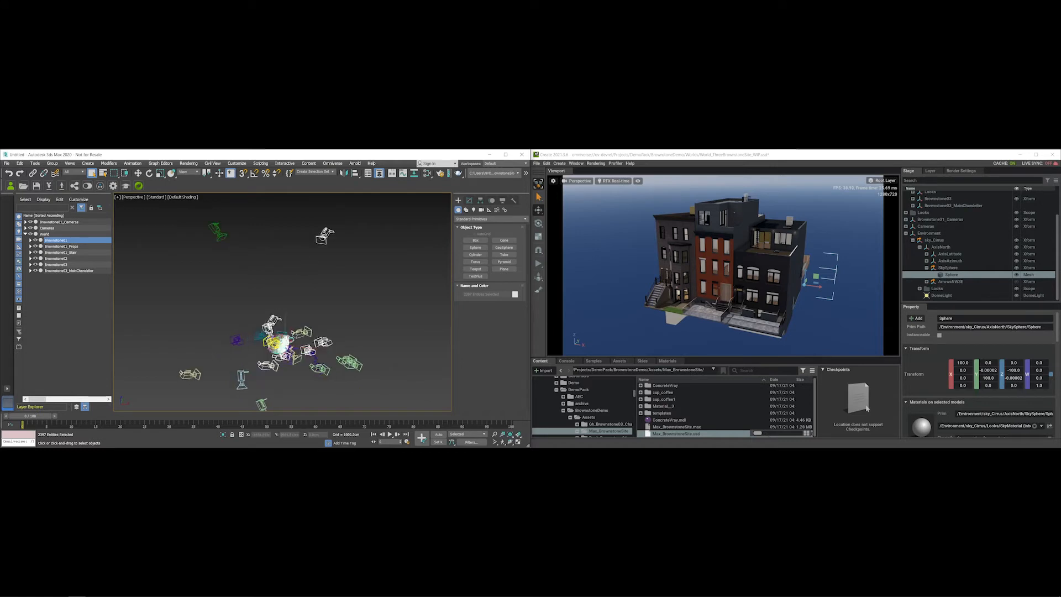
{"action": "scroll", "coordinate": [271, 342], "scroll_direction": "up", "scroll_amount": 6}
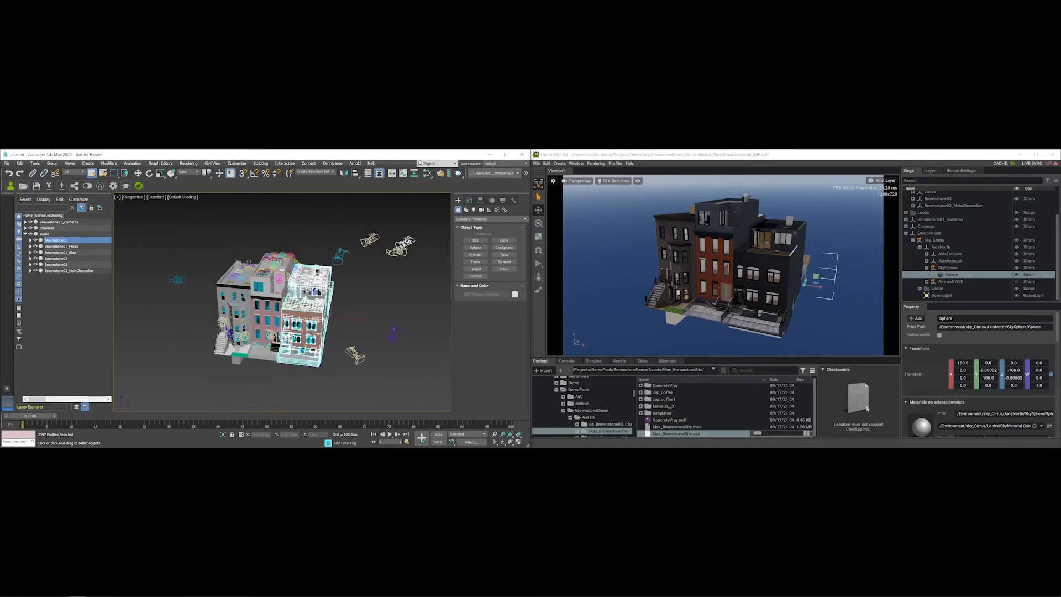
{"action": "left_click", "coordinate": [481, 201]}
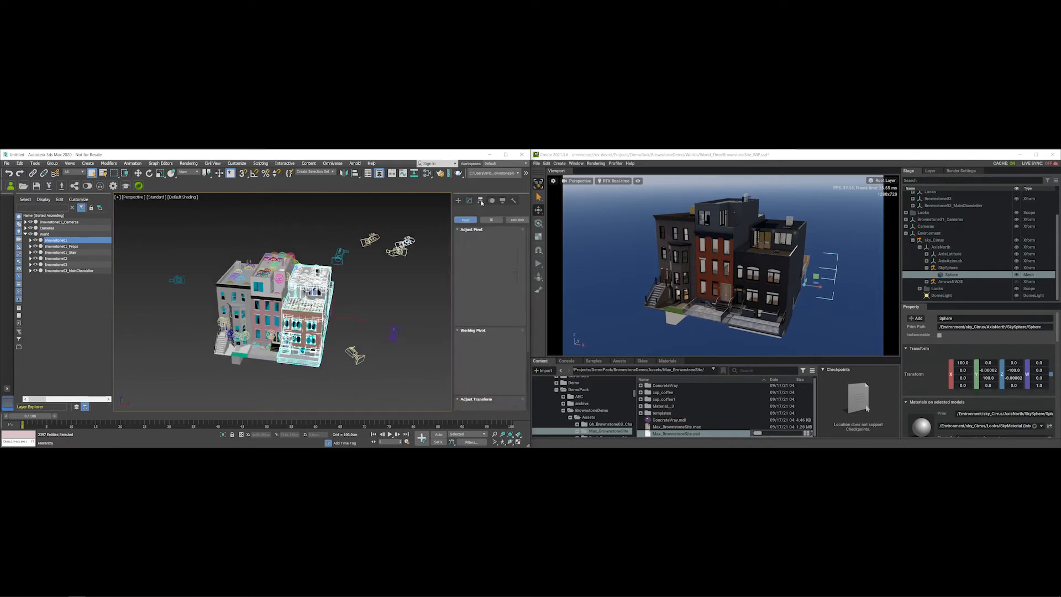
{"action": "left_click", "coordinate": [502, 200]}
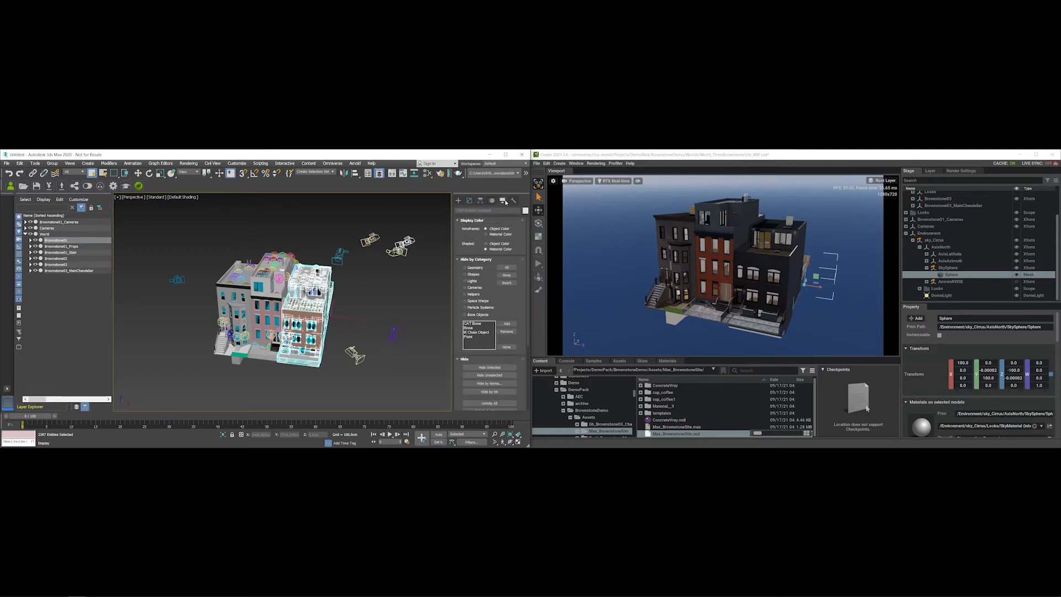
{"action": "left_click", "coordinate": [466, 287]}
{"action": "left_click", "coordinate": [465, 281]}
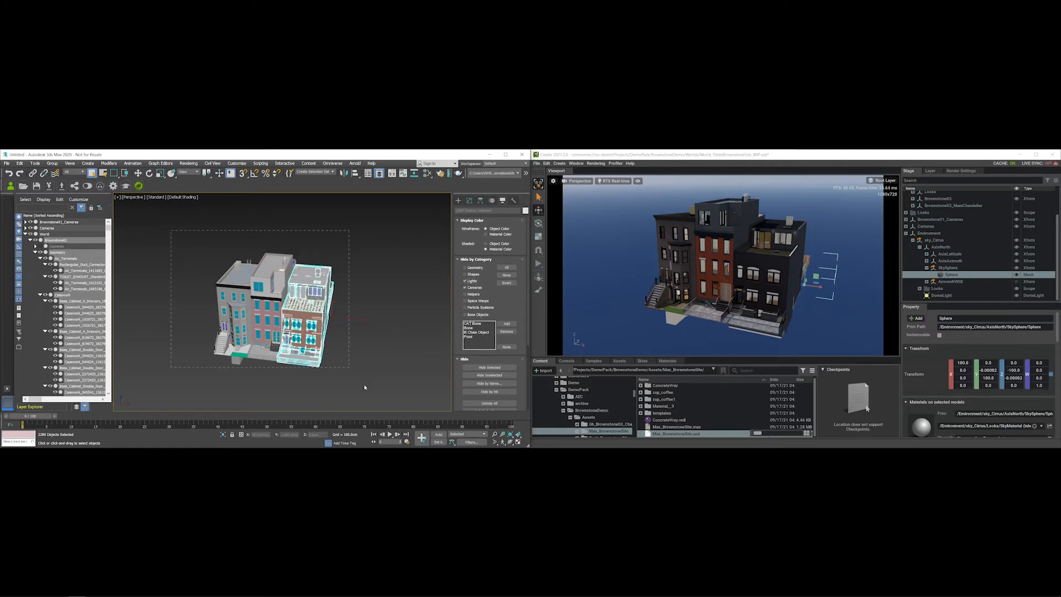
- Marquee-select the three brownstones, frame them with Z, then deselect
{"action": "left_click_drag", "start_coordinate": [171, 230], "coordinate": [363, 384]}
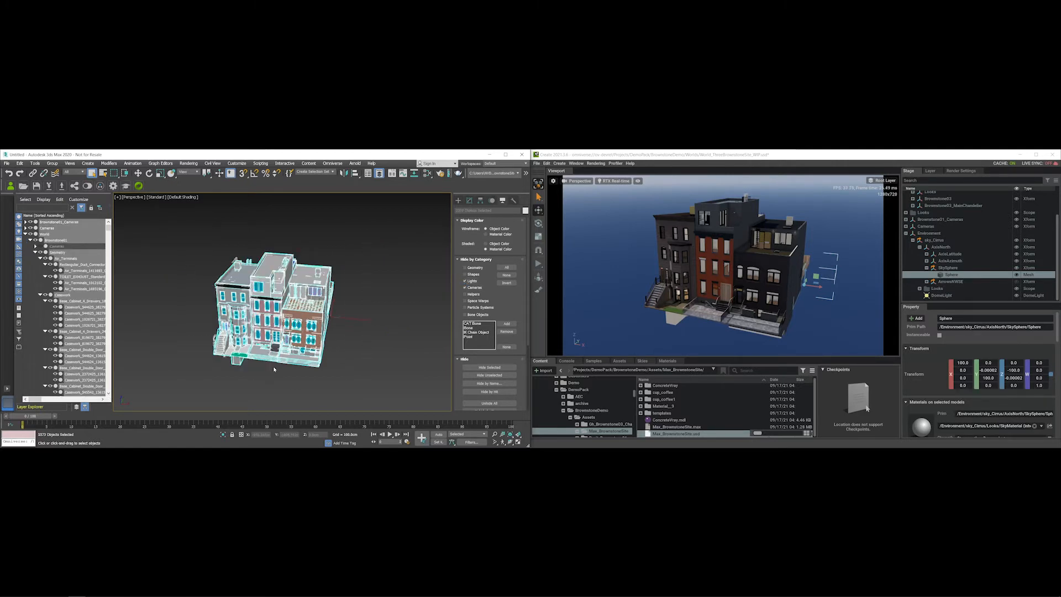
{"action": "middle_click_drag", "start_coordinate": [262, 367], "coordinate": [258, 340], "text": "alt"}
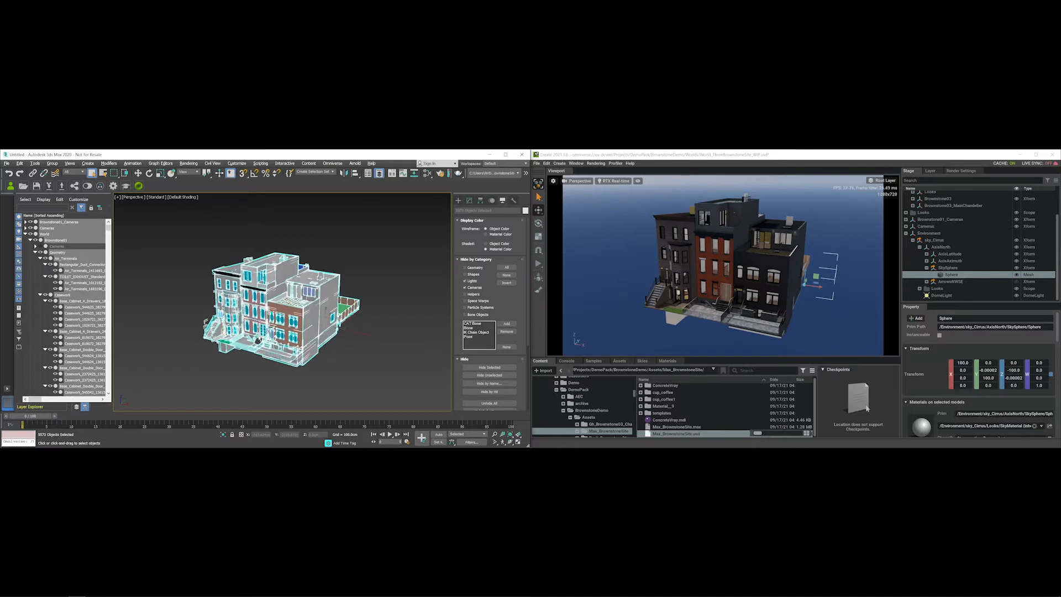
{"action": "key", "text": "z"}
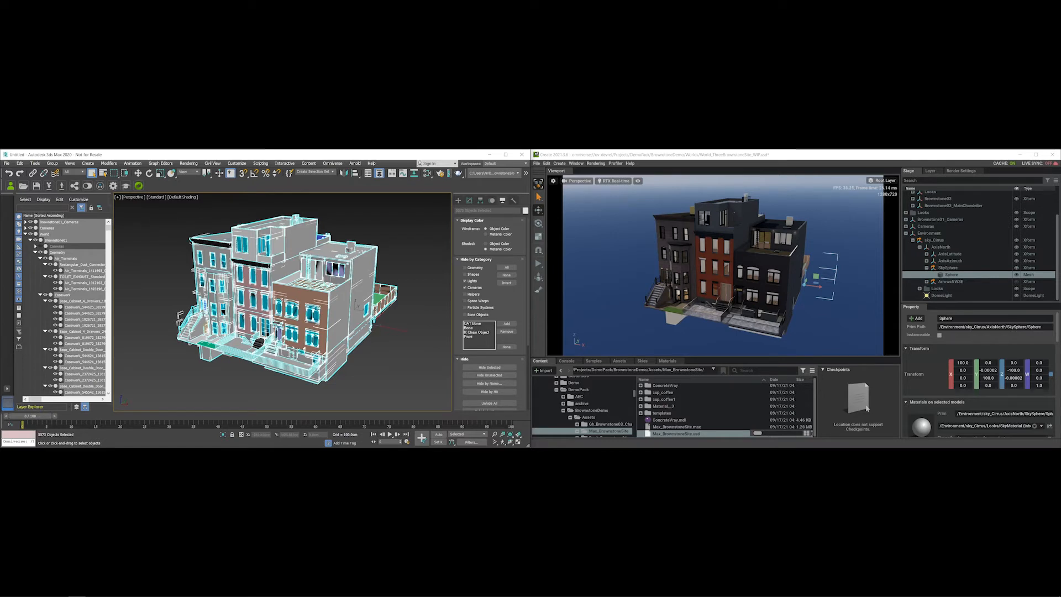
{"action": "left_click", "coordinate": [151, 217]}
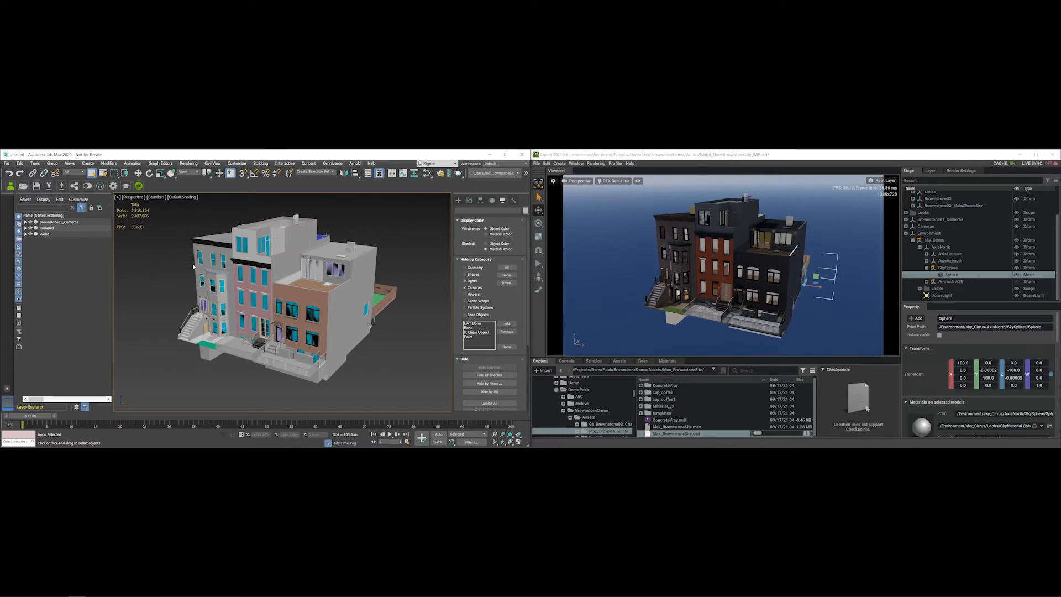
- Save the scene as Revit_BrownstonesRow.max
{"action": "left_click", "coordinate": [6, 163]}
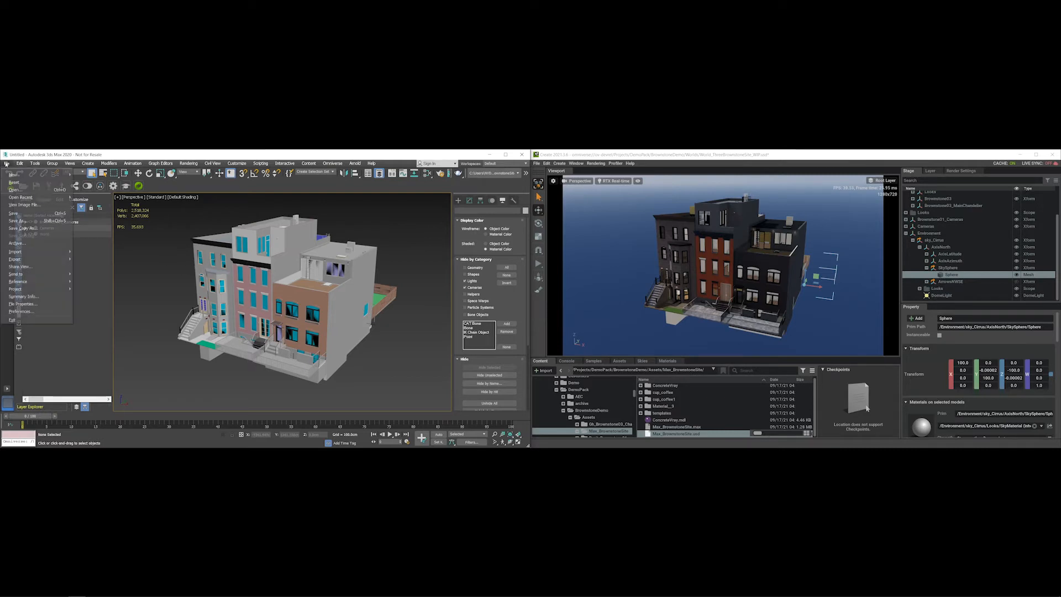
{"action": "left_click", "coordinate": [16, 220]}
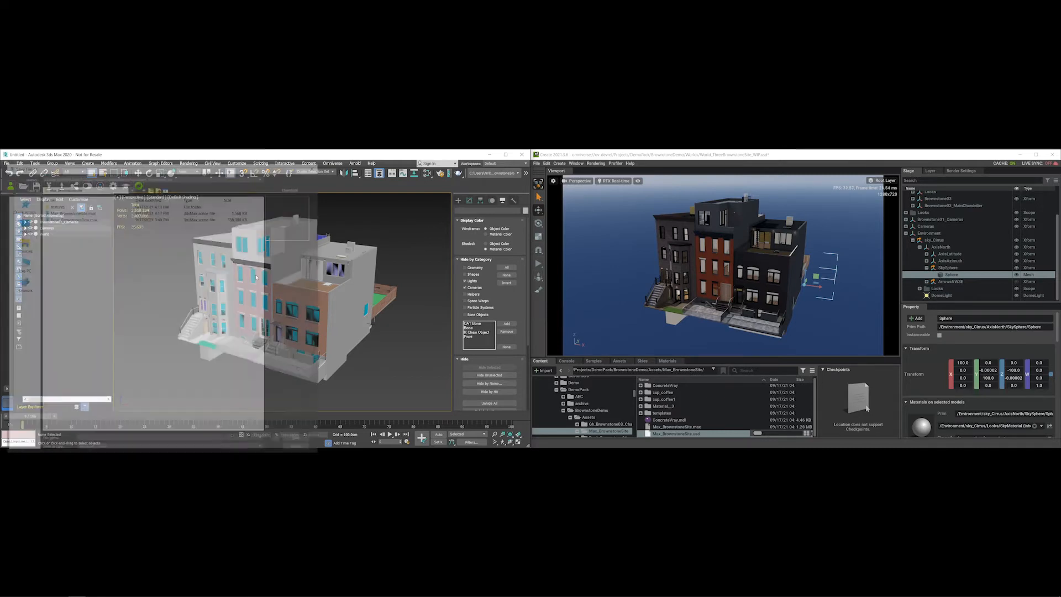
{"action": "left_click", "coordinate": [68, 218]}
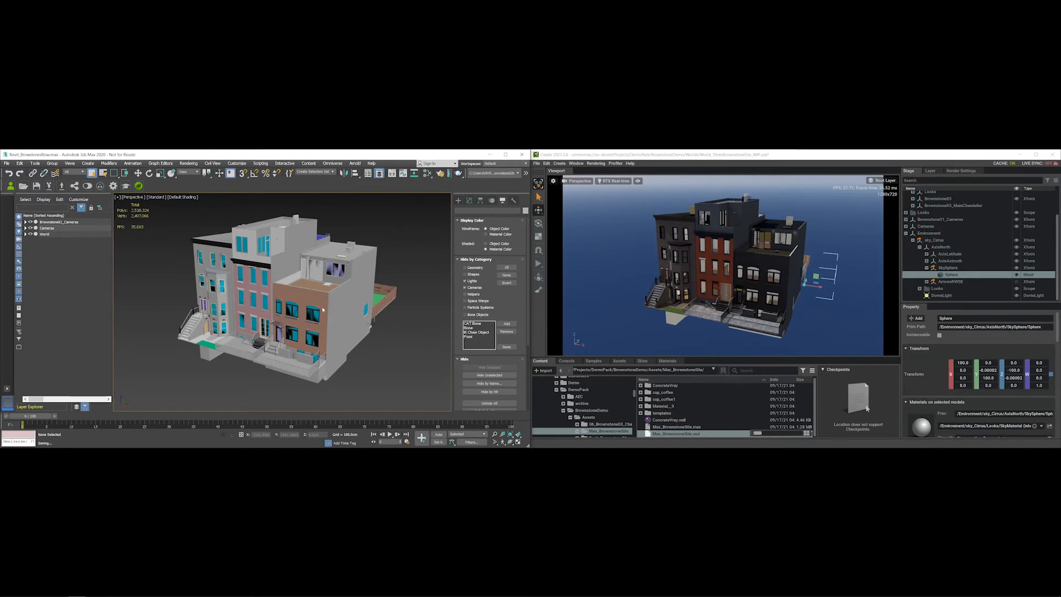
- Choose Max_BrownstoneSite.max in the Open File dialog
{"action": "left_click", "coordinate": [7, 163]}
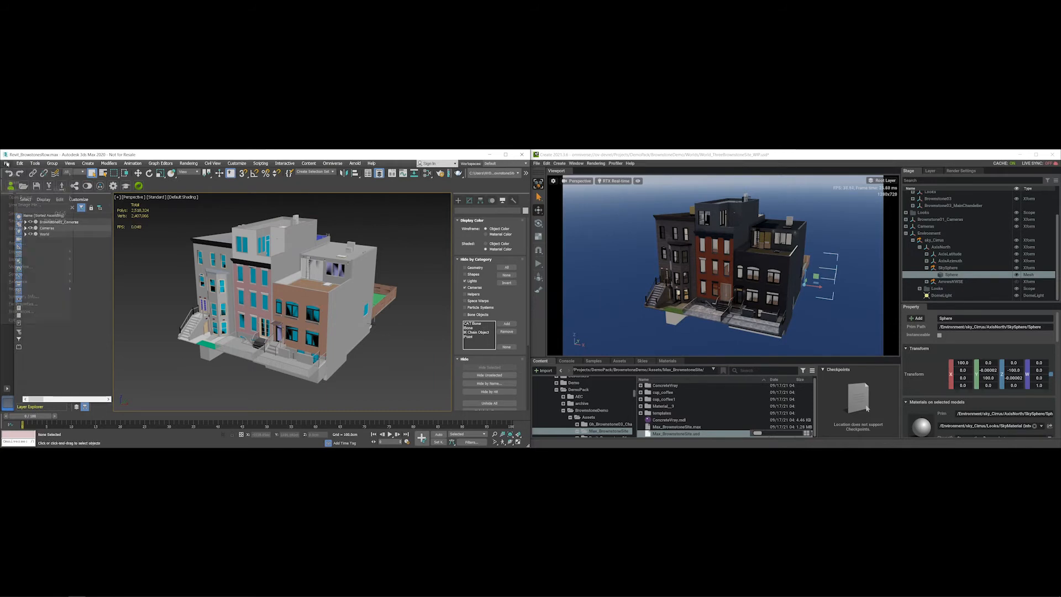
{"action": "left_click", "coordinate": [15, 189]}
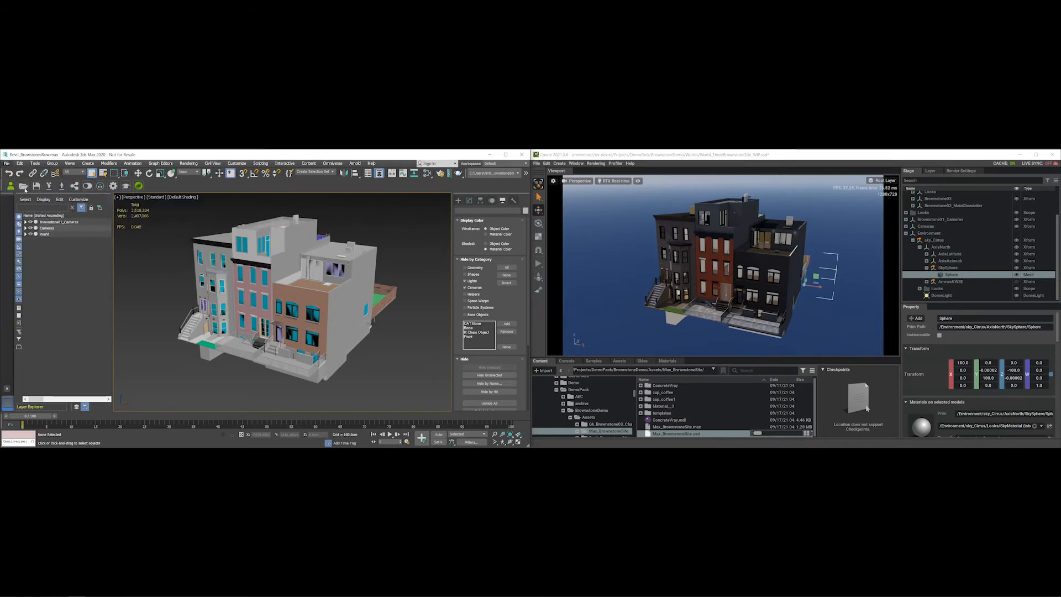
{"action": "left_click", "coordinate": [73, 212]}
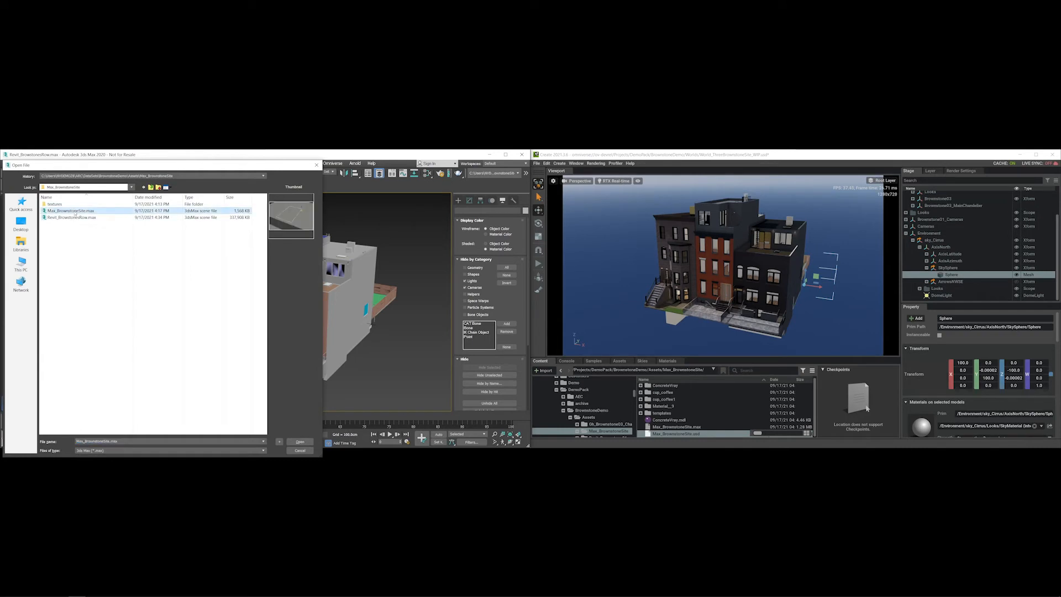
- Load Max_BrownstoneSite.max and zoom and orbit to inspect its city blocks
{"action": "left_click", "coordinate": [300, 442]}
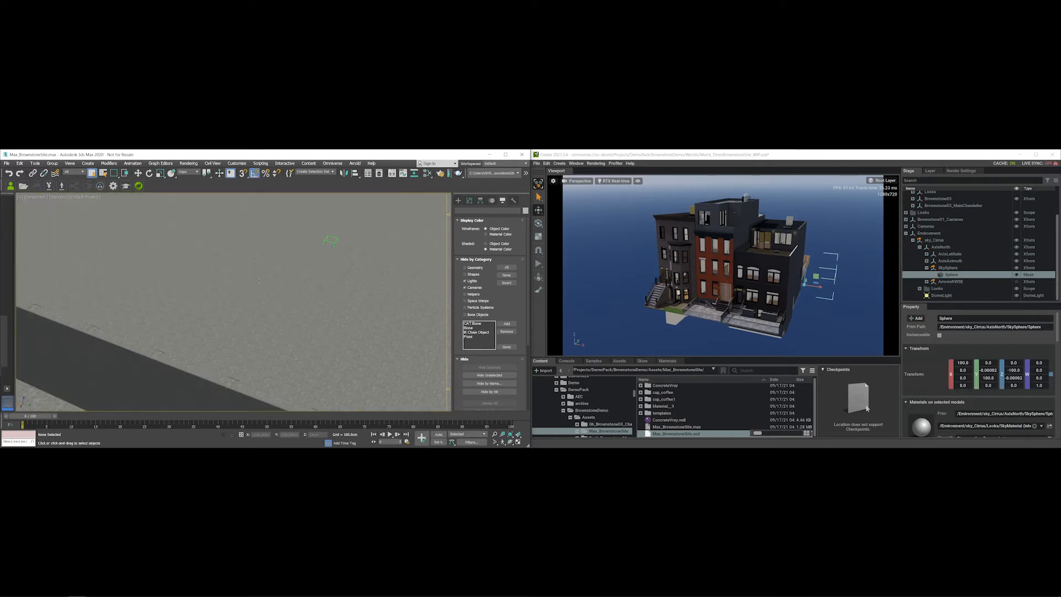
{"action": "scroll", "coordinate": [258, 281], "scroll_direction": "down", "scroll_amount": 10}
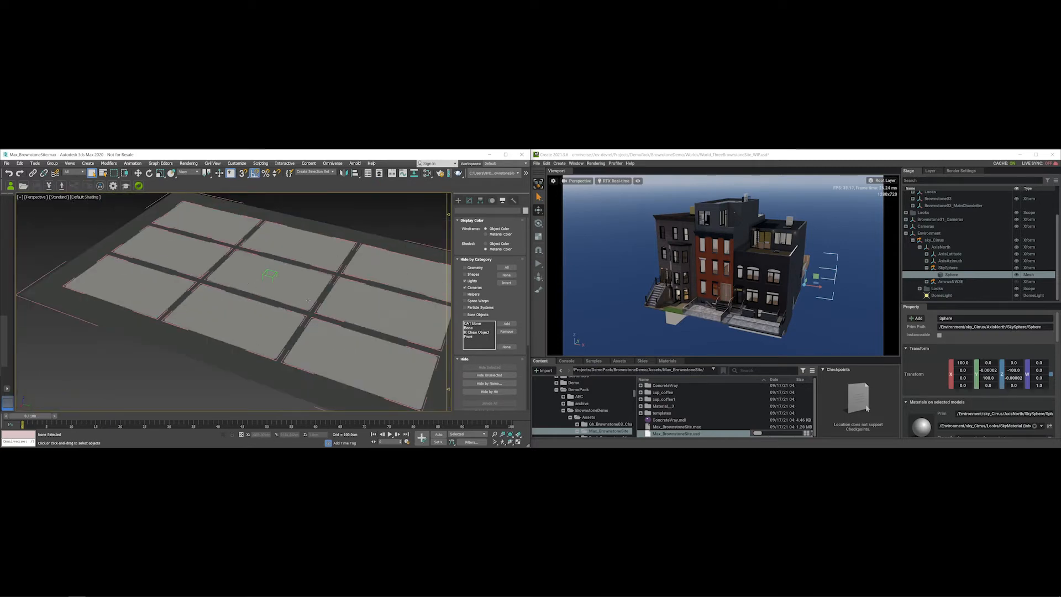
{"action": "scroll", "coordinate": [250, 273], "scroll_direction": "up", "scroll_amount": 3}
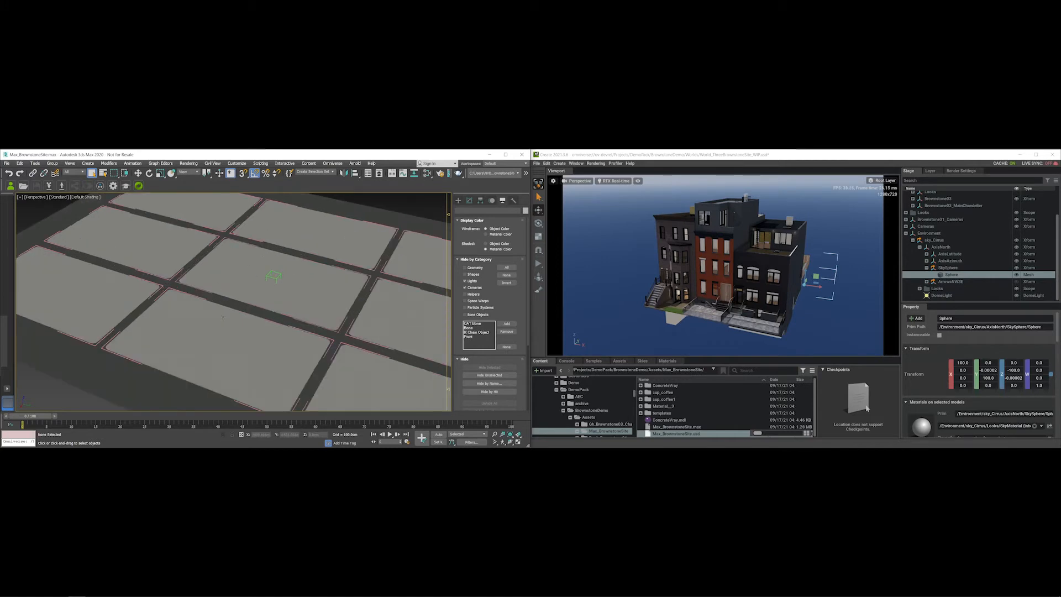
{"action": "scroll", "coordinate": [257, 318], "scroll_direction": "up", "scroll_amount": 3}
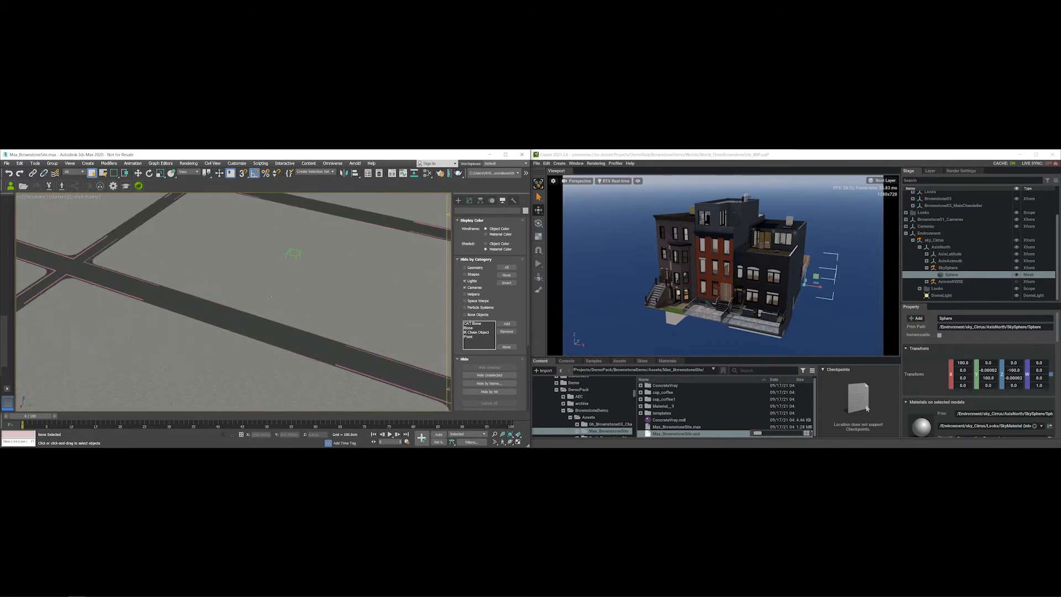
{"action": "scroll", "coordinate": [269, 296], "scroll_direction": "down", "scroll_amount": 5}
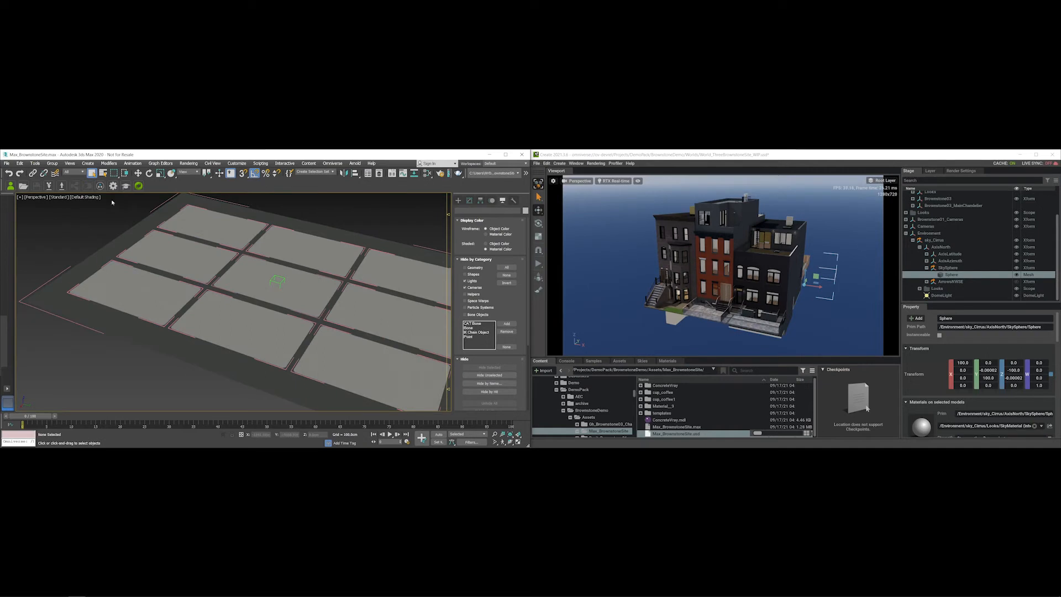
{"action": "middle_click_drag", "start_coordinate": [110, 218], "coordinate": [116, 221], "text": "alt"}
{"action": "left_click", "coordinate": [6, 163]}
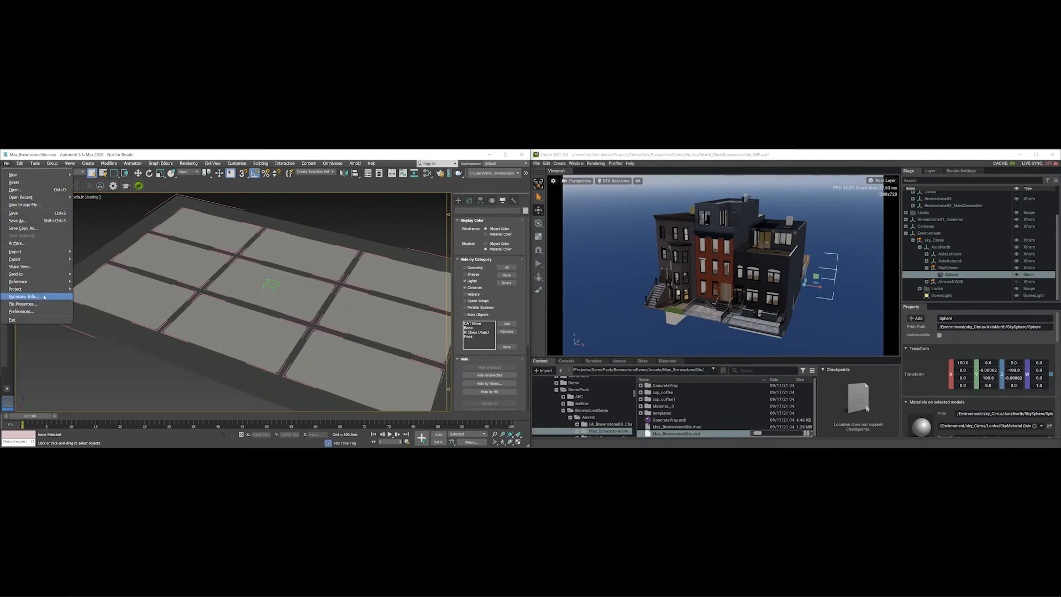
- Add Revit_BrownstonesRow.max to the site file as an XRef scene
{"action": "mouse_move", "coordinate": [50, 283]}
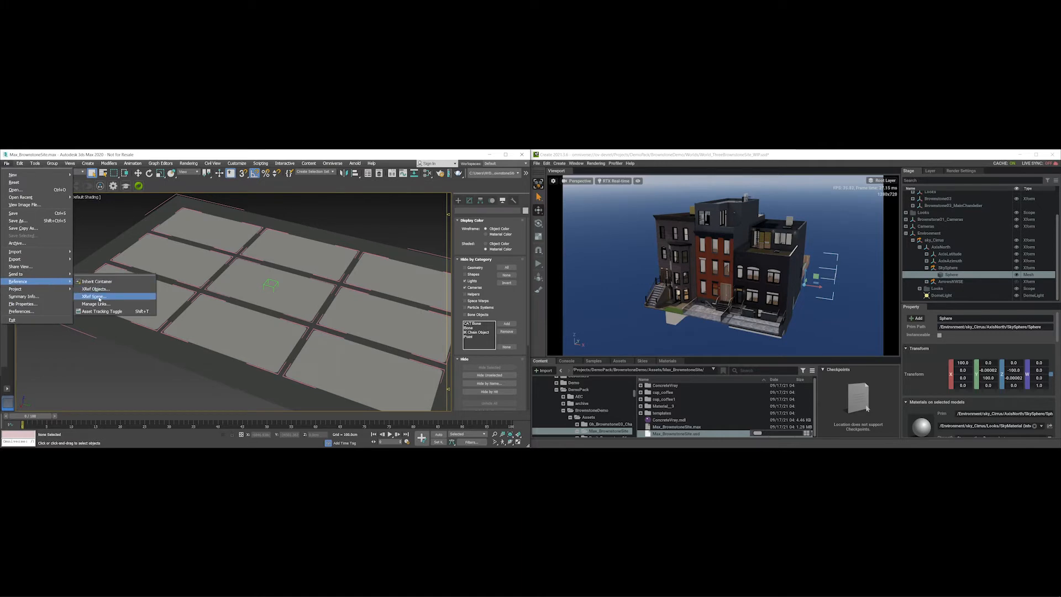
{"action": "left_click", "coordinate": [93, 297]}
{"action": "left_click", "coordinate": [402, 242]}
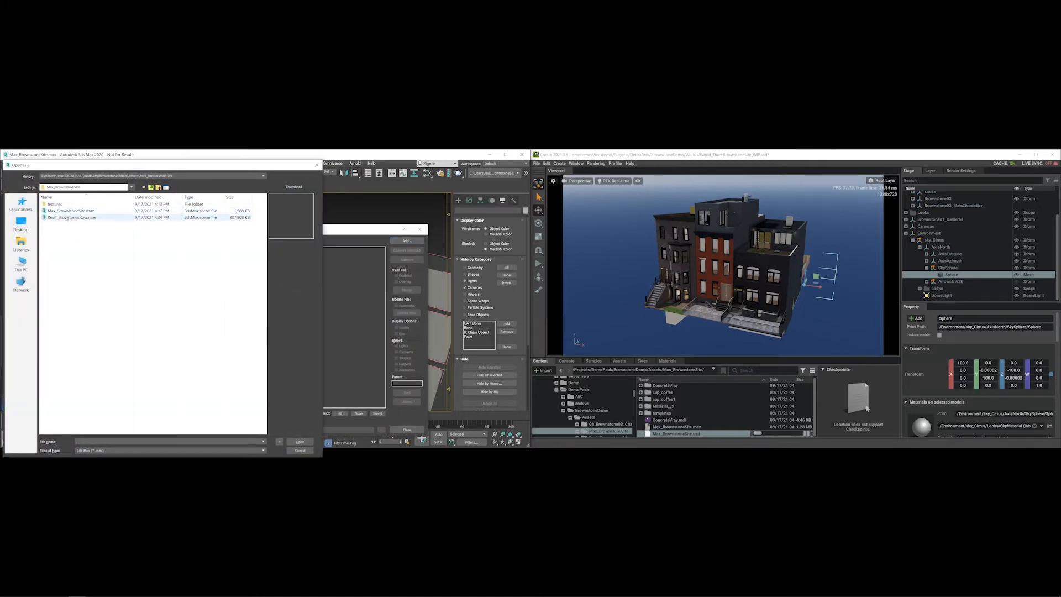
{"action": "left_click", "coordinate": [64, 218]}
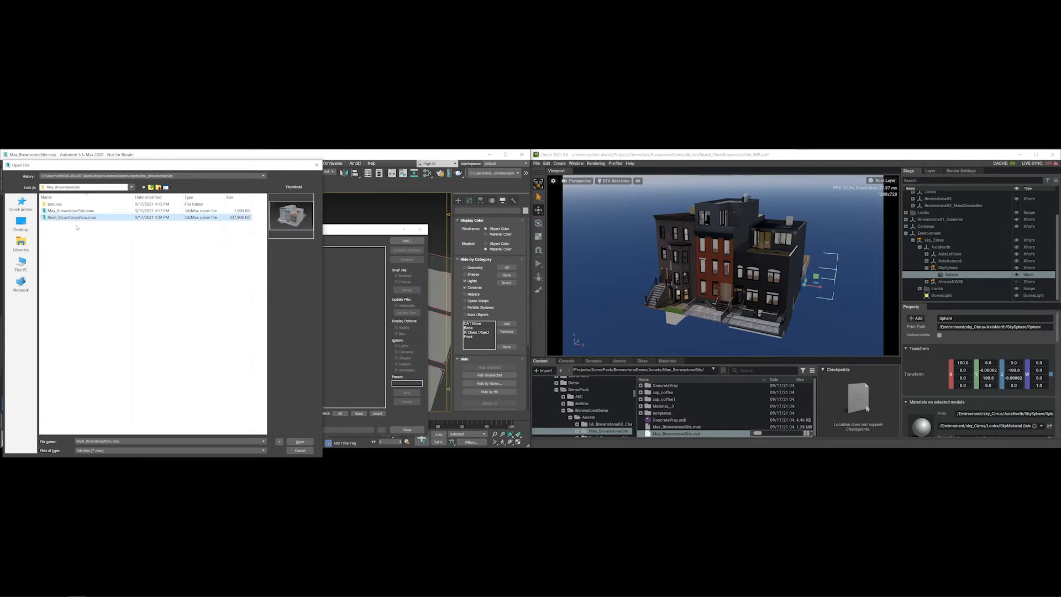
{"action": "left_click", "coordinate": [300, 442]}
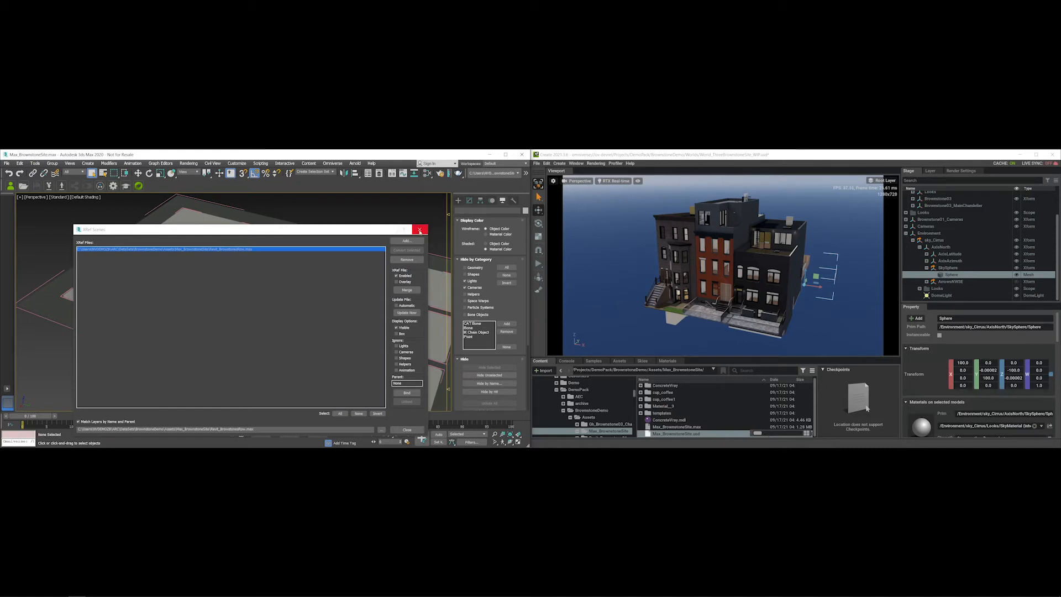
- Close XRef Scenes, frame the SiteSidewalk tile with Z, and show the Scene Explorer
{"action": "left_click", "coordinate": [421, 230]}
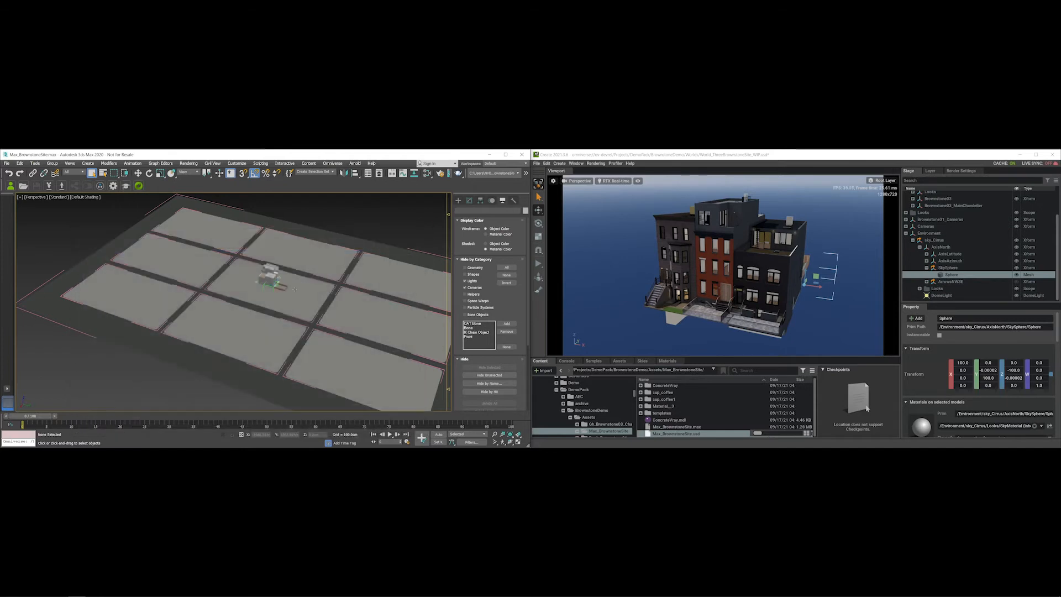
{"action": "scroll", "coordinate": [273, 282], "scroll_direction": "up", "scroll_amount": 8}
{"action": "scroll", "coordinate": [274, 282], "scroll_direction": "down", "scroll_amount": 5}
{"action": "middle_click_drag", "start_coordinate": [274, 282], "coordinate": [252, 302], "text": "alt"}
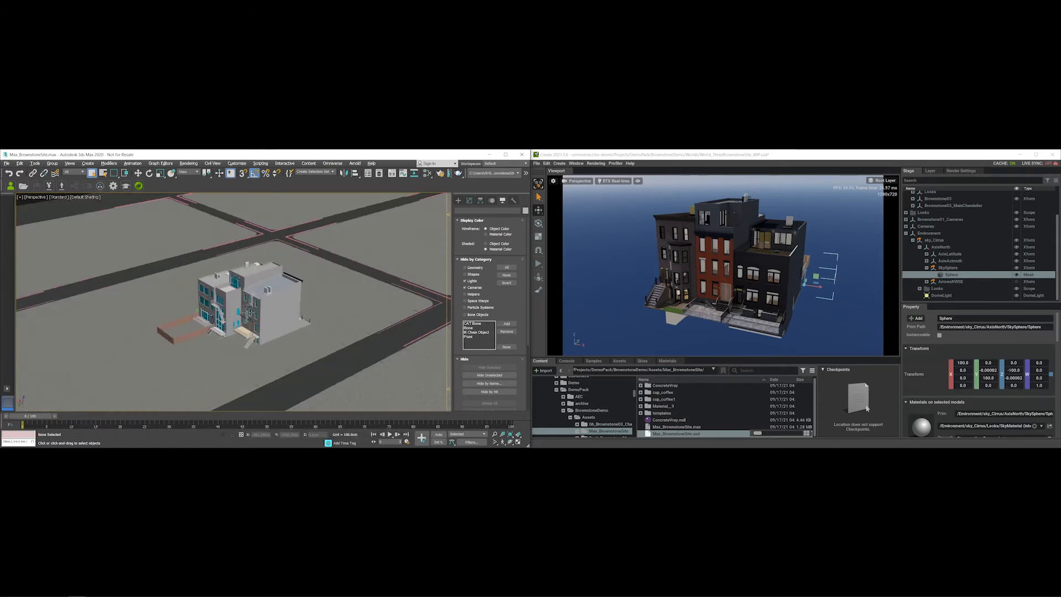
{"action": "scroll", "coordinate": [251, 308], "scroll_direction": "down", "scroll_amount": 5}
{"action": "left_click", "coordinate": [202, 314]}
{"action": "left_click", "coordinate": [238, 293]}
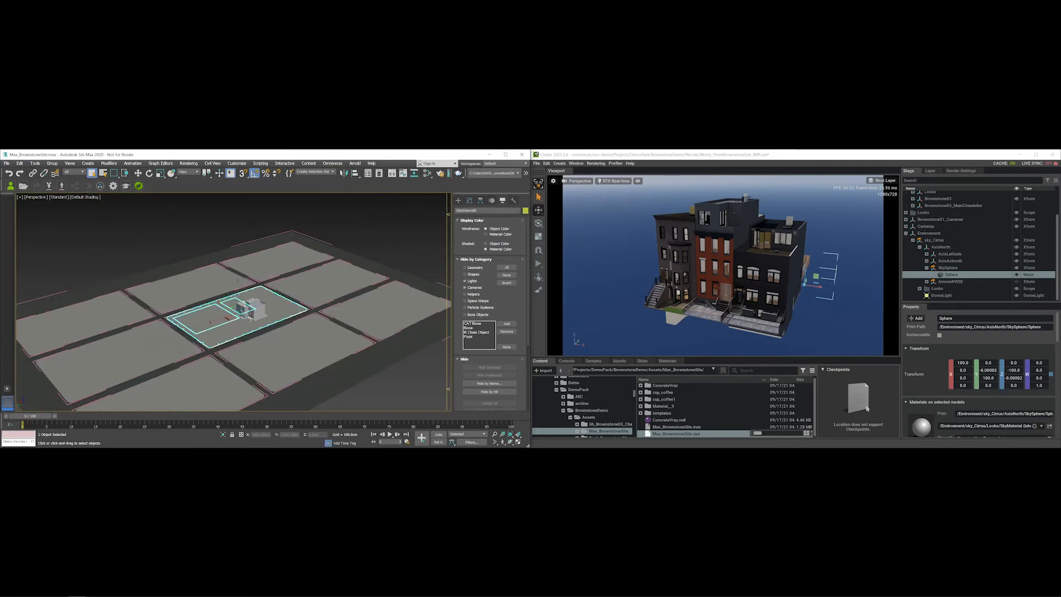
{"action": "key", "text": "z"}
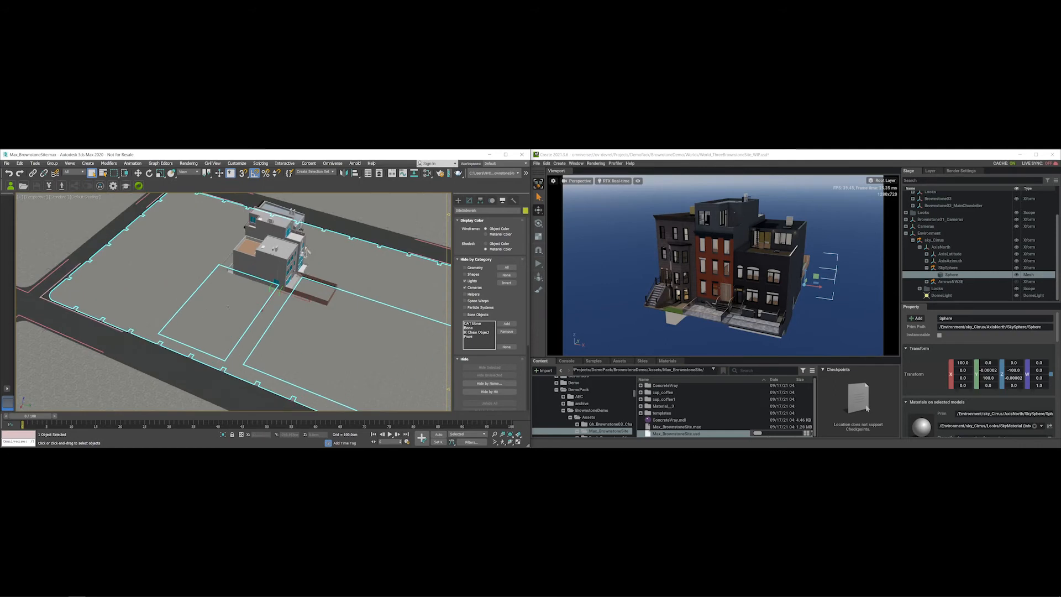
{"action": "left_click", "coordinate": [34, 164]}
{"action": "left_click", "coordinate": [49, 175]}
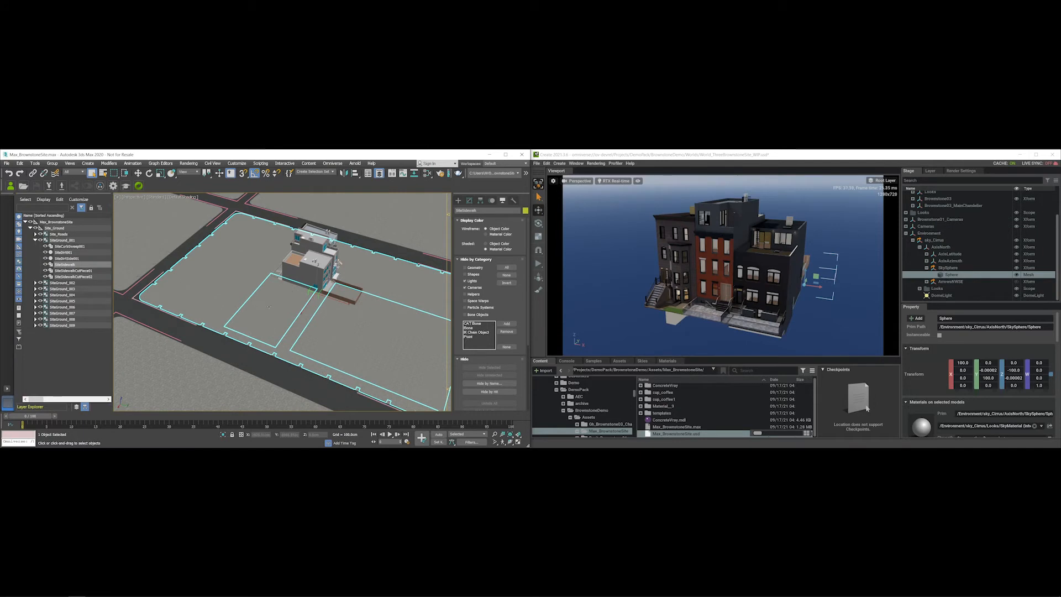
- Unhide SiteSidewalkCutPiece01 via its visibility toggle, then expand Brownstone01 in the Scene Explorer
{"action": "left_click", "coordinate": [272, 308]}
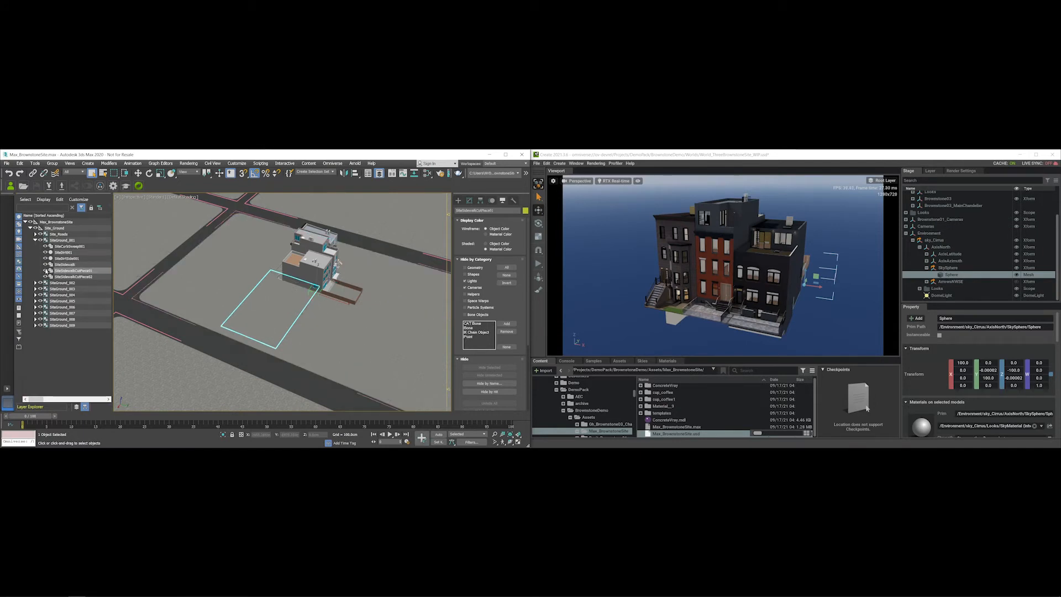
{"action": "left_click", "coordinate": [46, 270]}
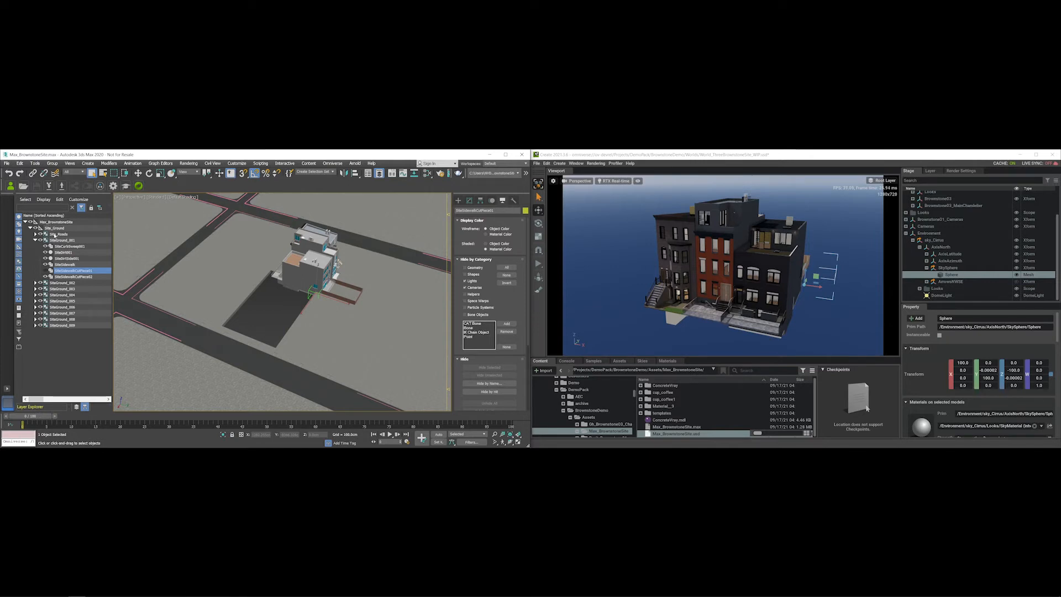
{"action": "scroll", "coordinate": [915, 204], "scroll_direction": "up", "scroll_amount": 3}
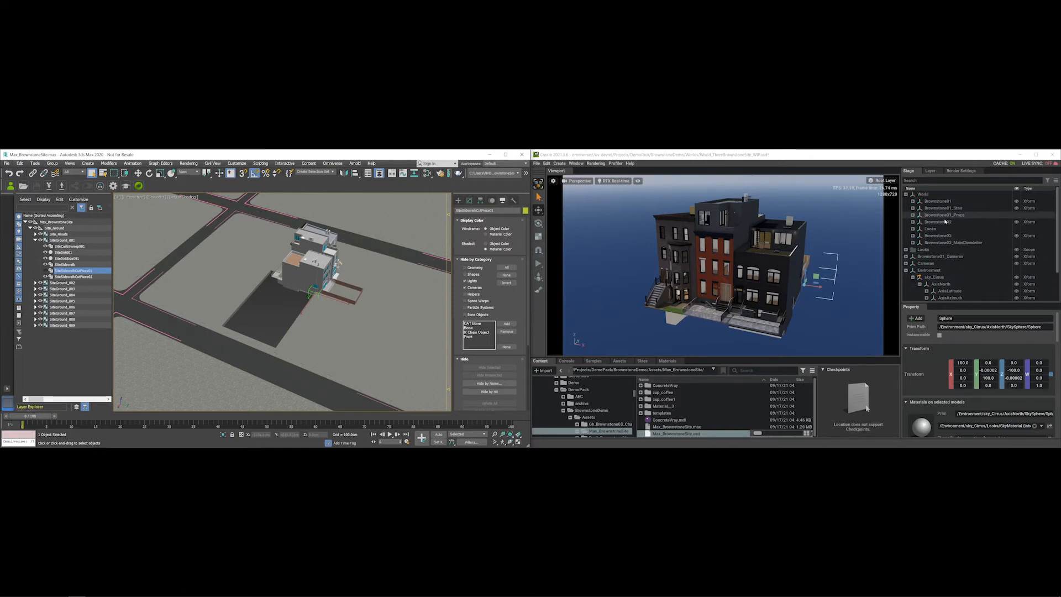
{"action": "left_click", "coordinate": [913, 201]}
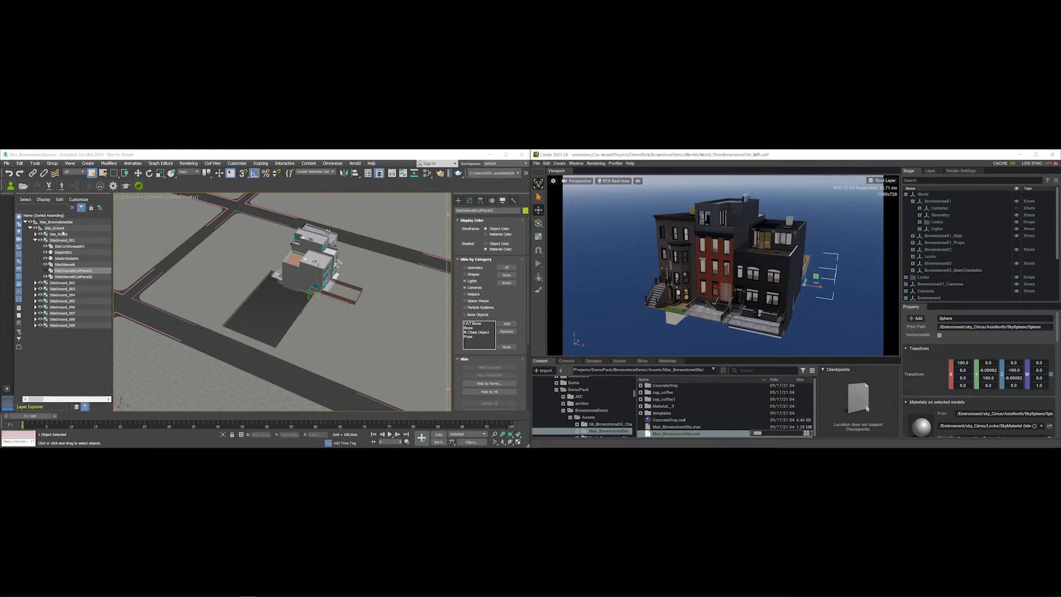
- Clear the selection so only the Max_BrownstoneSite helper is selected
{"action": "double_click", "coordinate": [66, 224]}
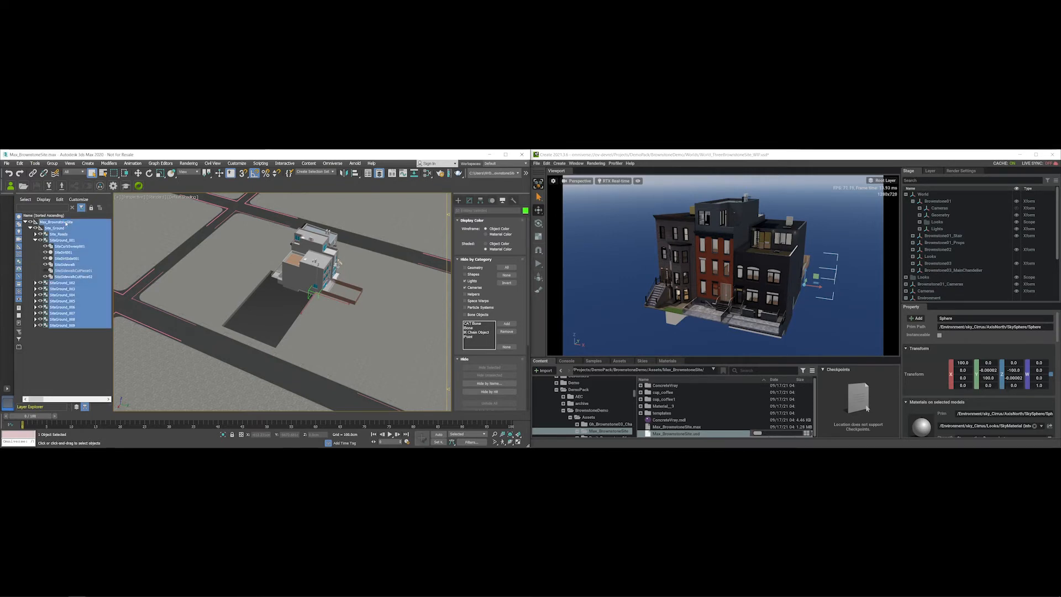
{"action": "left_click", "coordinate": [70, 352]}
{"action": "left_click", "coordinate": [25, 199]}
{"action": "left_click", "coordinate": [39, 229]}
{"action": "left_click", "coordinate": [63, 222]}
- Rotate the site helper about Z and set its absolute Z value to -90 in the Type-In
{"action": "key", "text": "e"}
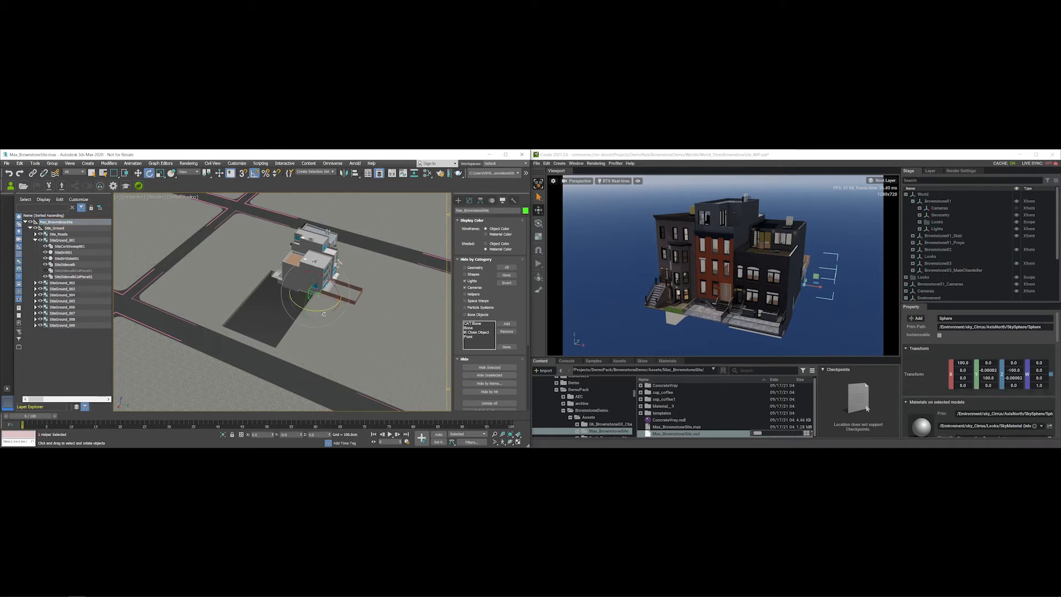
{"action": "mouse_move", "coordinate": [324, 310]}
{"action": "left_mouse_down"}
{"action": "mouse_move", "coordinate": [305, 311]}
{"action": "mouse_move", "coordinate": [321, 311]}
{"action": "left_mouse_up"}
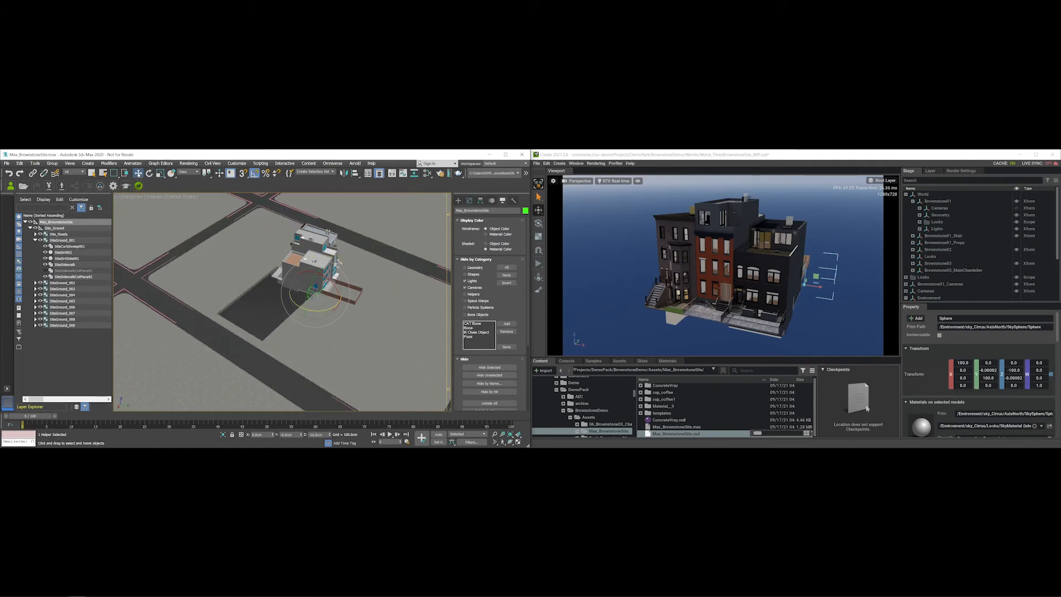
{"action": "right_click", "coordinate": [137, 173]}
{"action": "left_click_drag", "start_coordinate": [158, 384], "coordinate": [157, 358]}
{"action": "double_click", "coordinate": [156, 387]}
{"action": "key", "text": "BackSpace"}
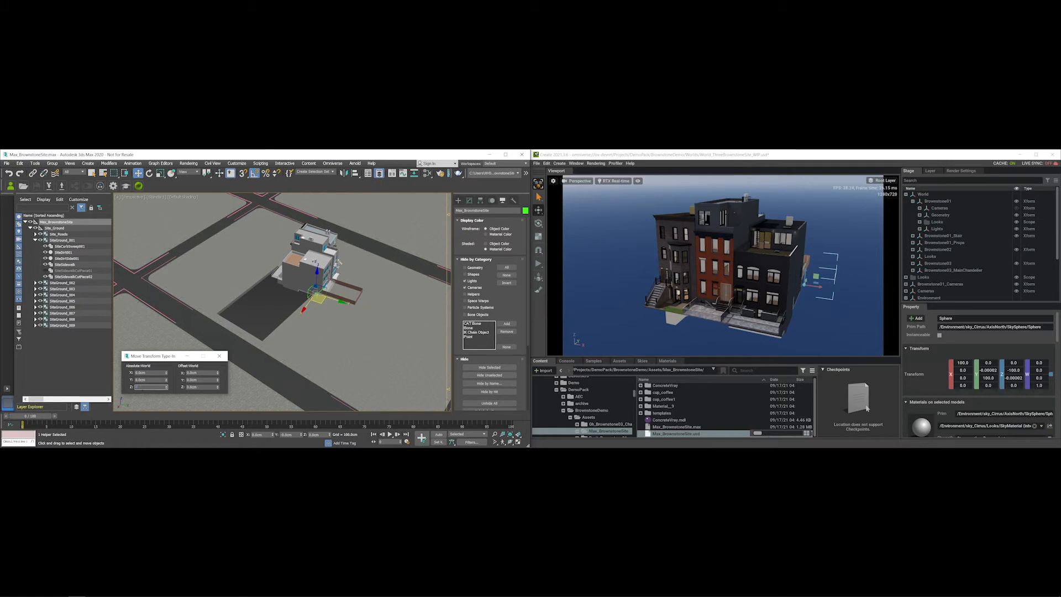
{"action": "type", "text": "-90"}
{"action": "key", "text": "Return"}
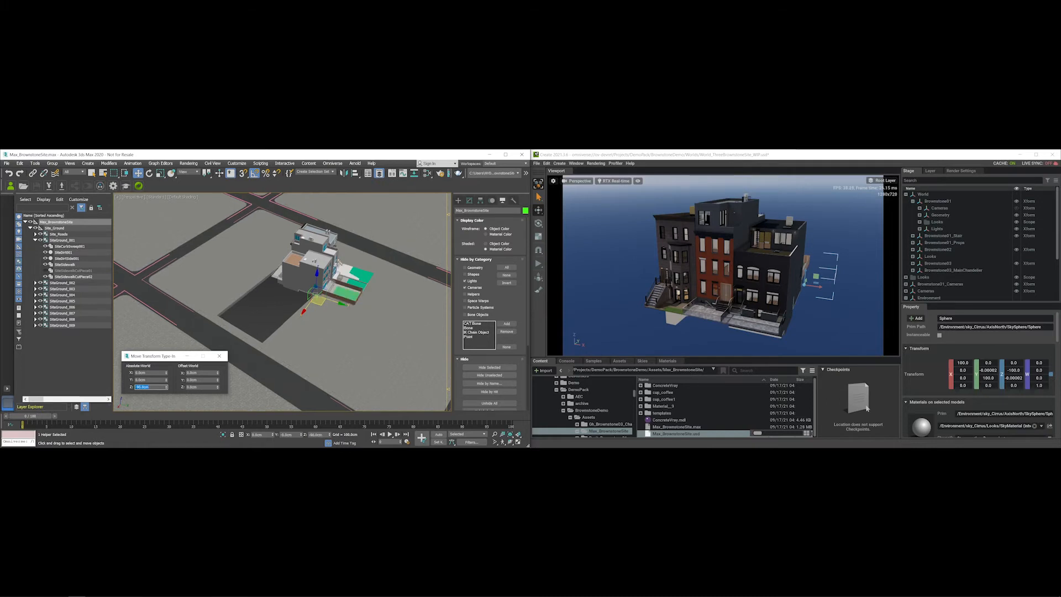
- Set the helper's absolute Z rotation to -90 degrees, check the buildings, and select all objects
{"action": "key", "text": "e"}
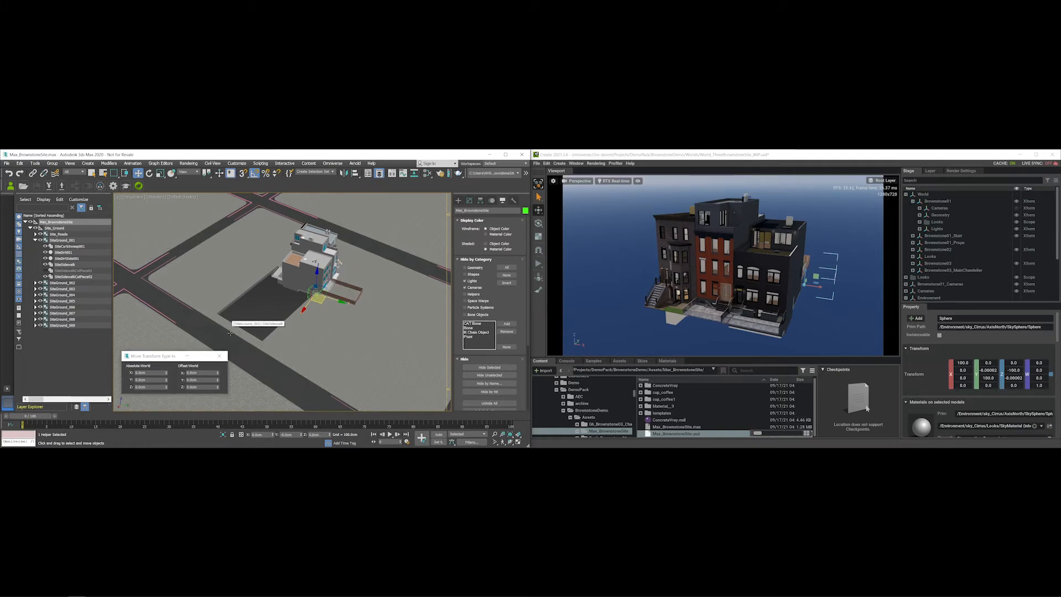
{"action": "left_click", "coordinate": [150, 387]}
{"action": "type", "text": "-9"}
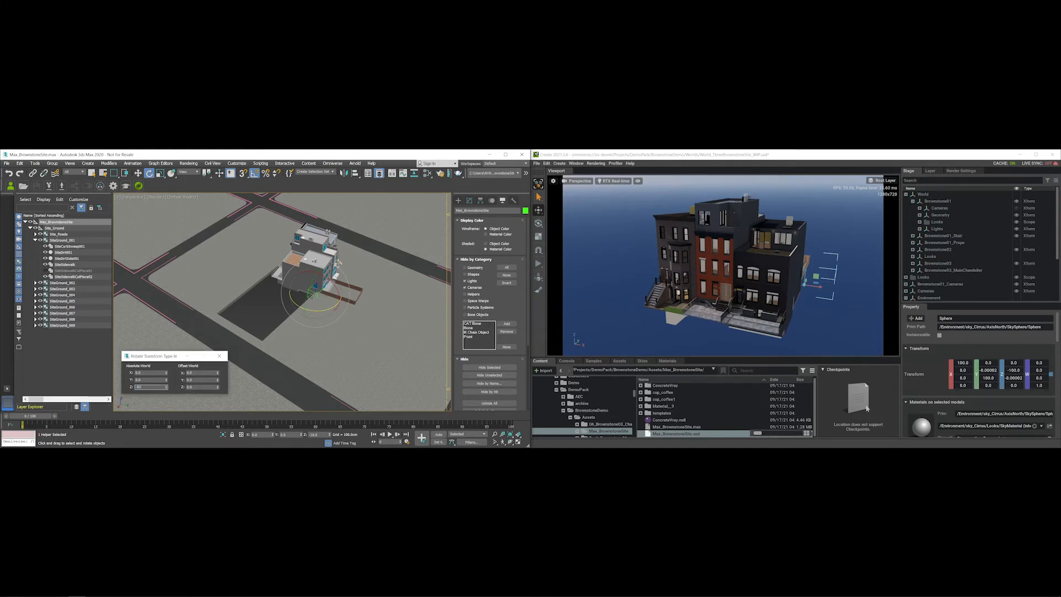
{"action": "type", "text": "0"}
{"action": "key", "text": "Return"}
{"action": "middle_click_drag", "start_coordinate": [239, 304], "coordinate": [306, 329], "text": "alt"}
{"action": "scroll", "coordinate": [291, 306], "scroll_direction": "up", "scroll_amount": 5}
{"action": "middle_click_drag", "start_coordinate": [343, 287], "coordinate": [497, 356], "text": "alt"}
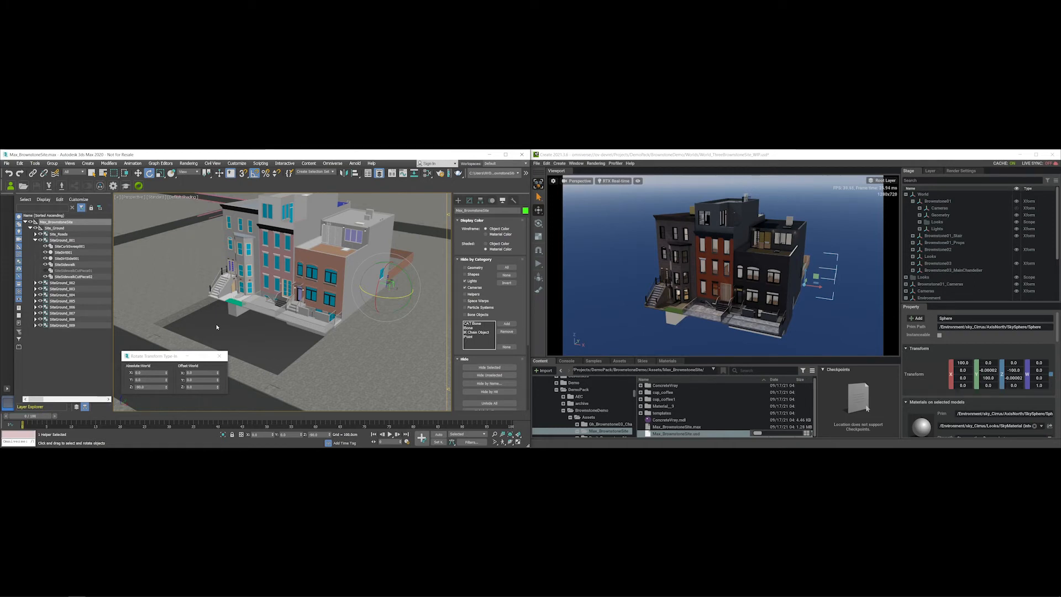
{"action": "key", "text": "ctrl+a"}
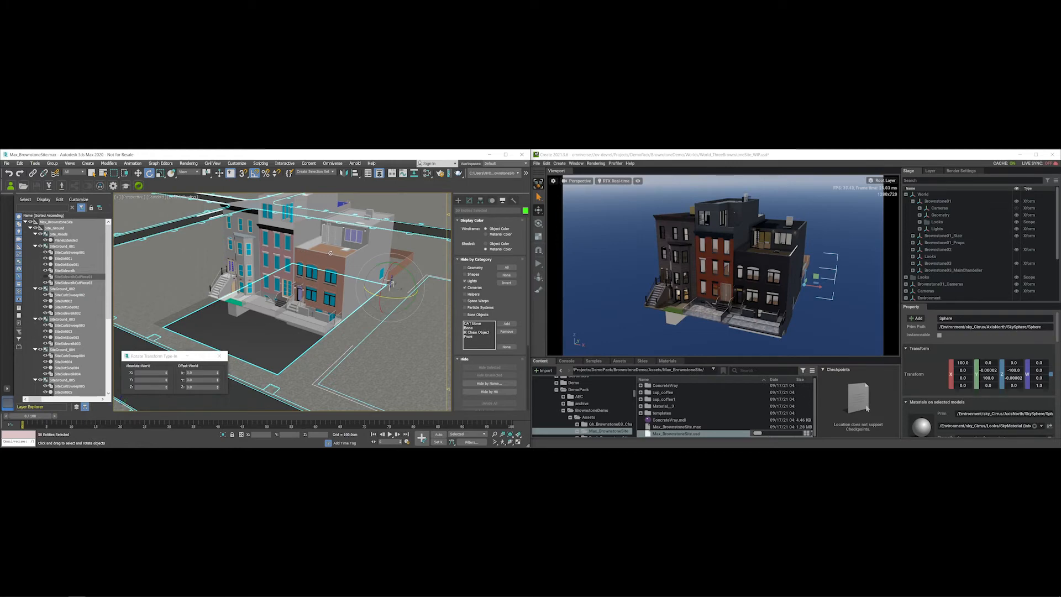
- Export the scene over Max_BrownstoneSite.usd in the Omniverse Assets > Max_BrownstoneSite folder
{"action": "left_click", "coordinate": [62, 186]}
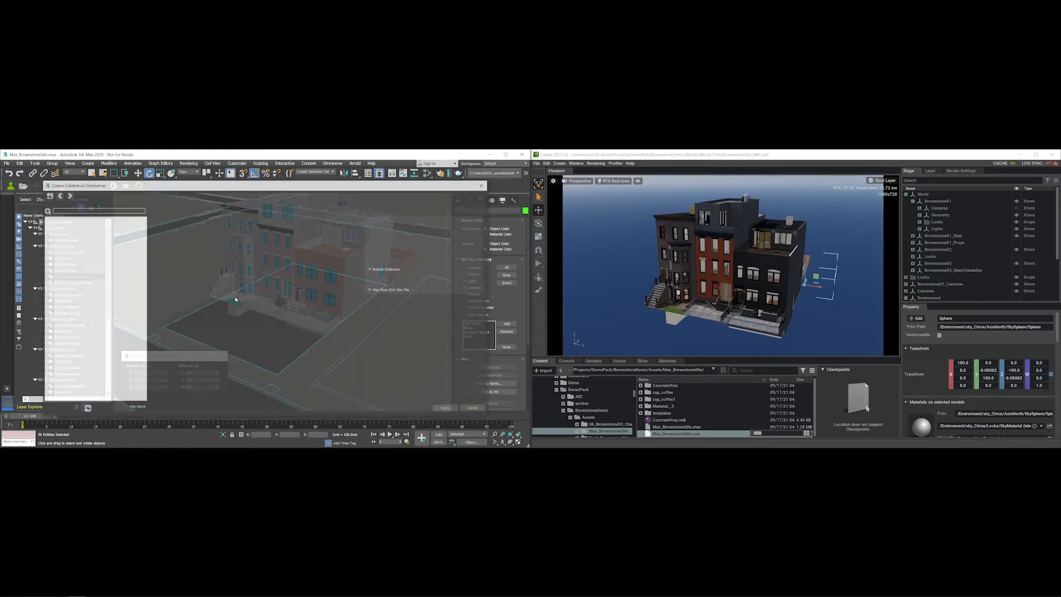
{"action": "left_click", "coordinate": [90, 303]}
{"action": "left_click", "coordinate": [79, 304]}
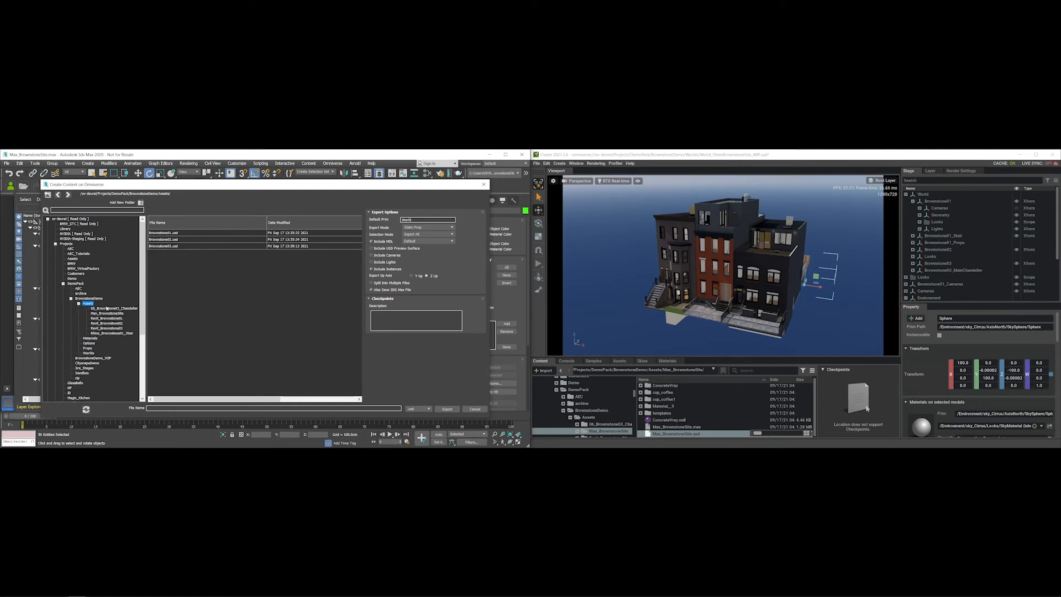
{"action": "left_click", "coordinate": [106, 314]}
{"action": "left_click", "coordinate": [181, 258]}
{"action": "left_click", "coordinate": [172, 240]}
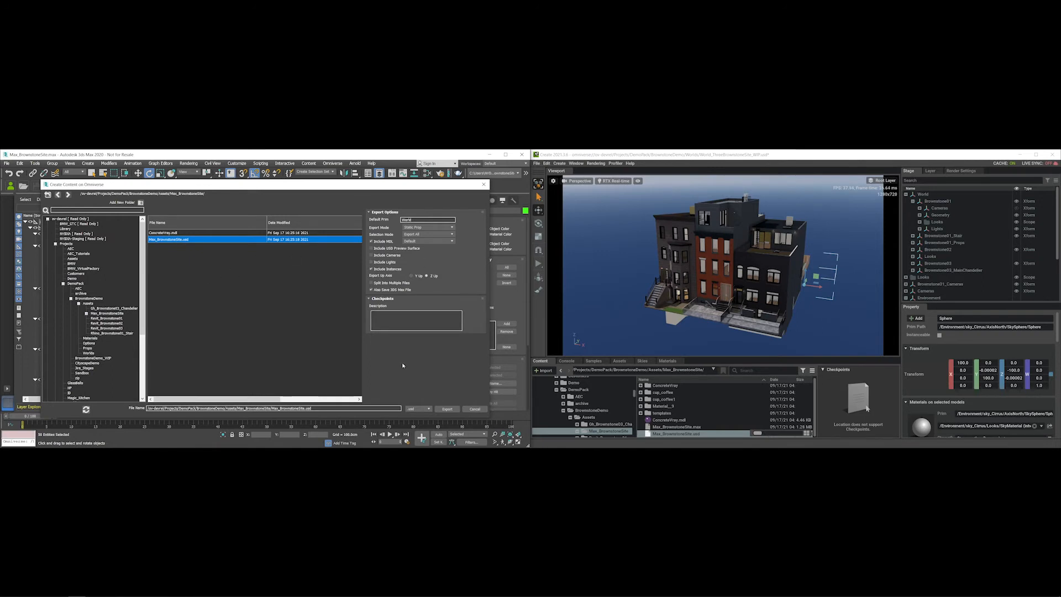
{"action": "left_click", "coordinate": [447, 409]}
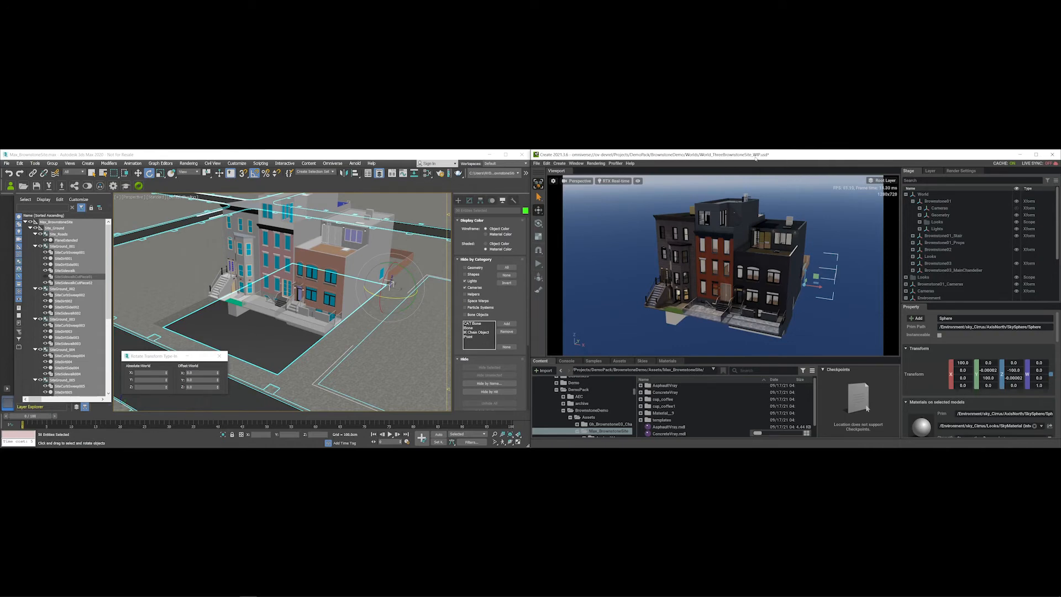
- Insert Max_BrownstoneSite.usd as a stage sublayer in Create, then enable Live from 3ds Max
{"action": "left_click", "coordinate": [931, 170]}
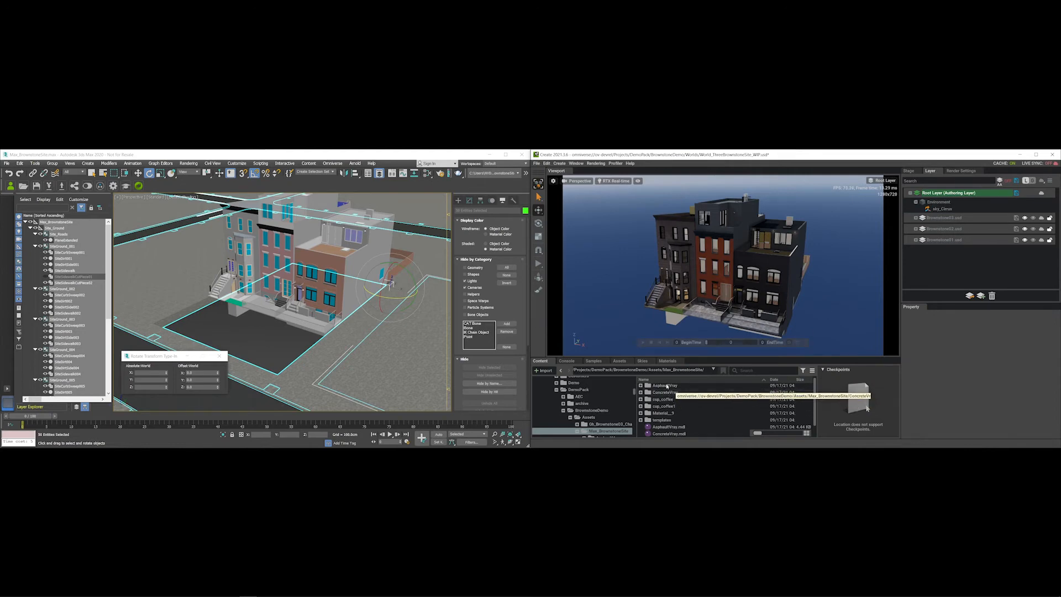
{"action": "scroll", "coordinate": [676, 412], "scroll_direction": "down", "scroll_amount": 1}
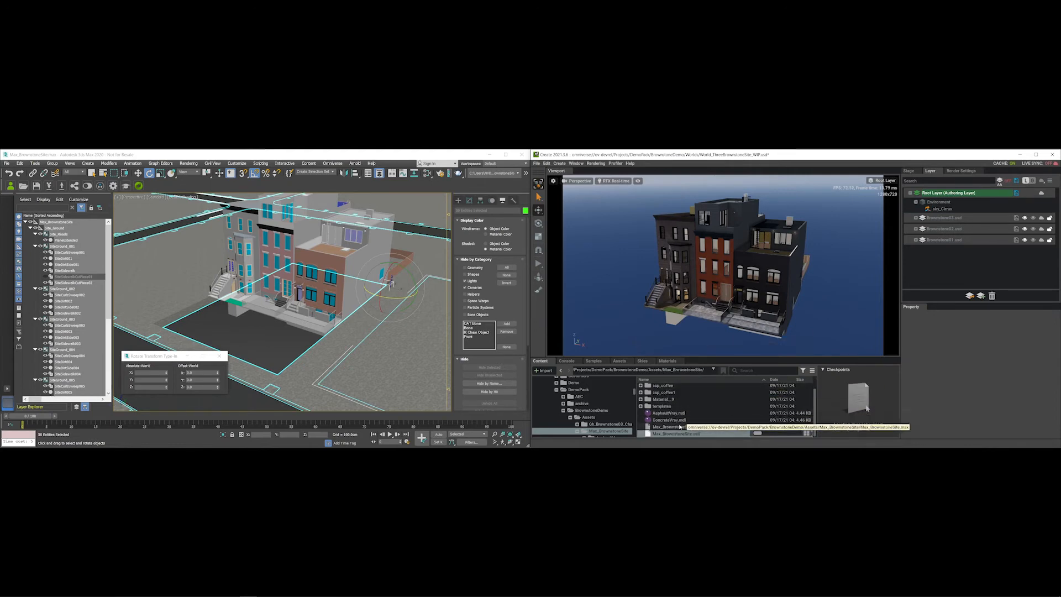
{"action": "right_click", "coordinate": [679, 433]}
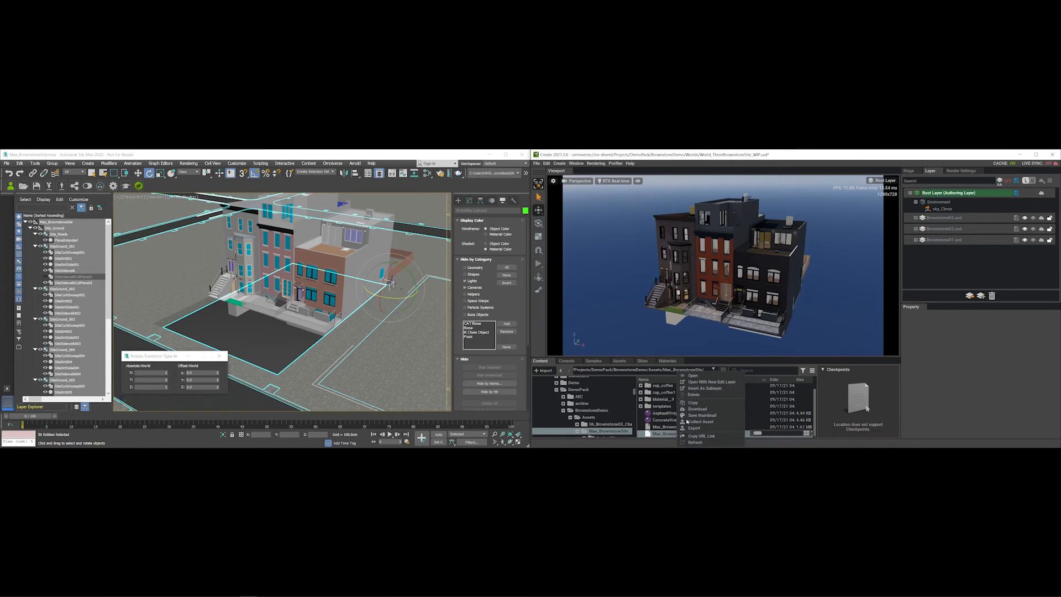
{"action": "left_click", "coordinate": [710, 388]}
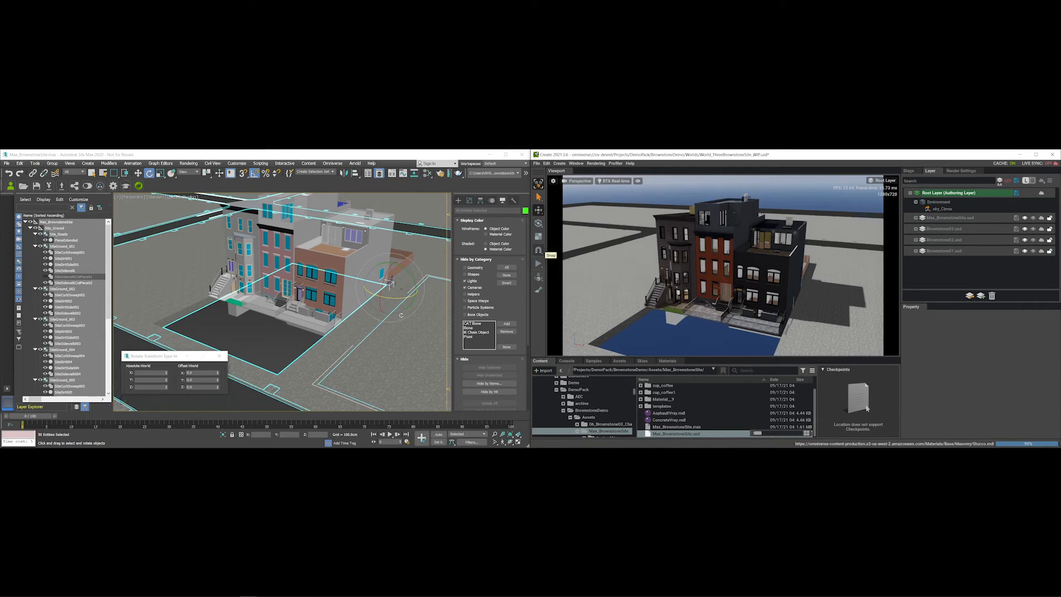
{"action": "left_click_drag", "start_coordinate": [657, 303], "coordinate": [668, 265], "text": "alt"}
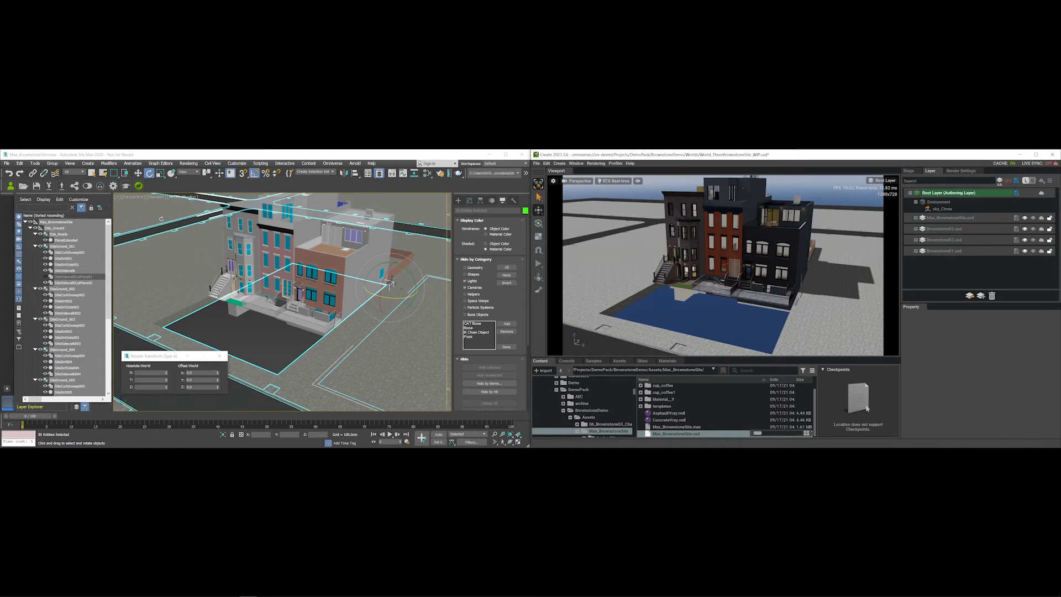
{"action": "left_click", "coordinate": [88, 187]}
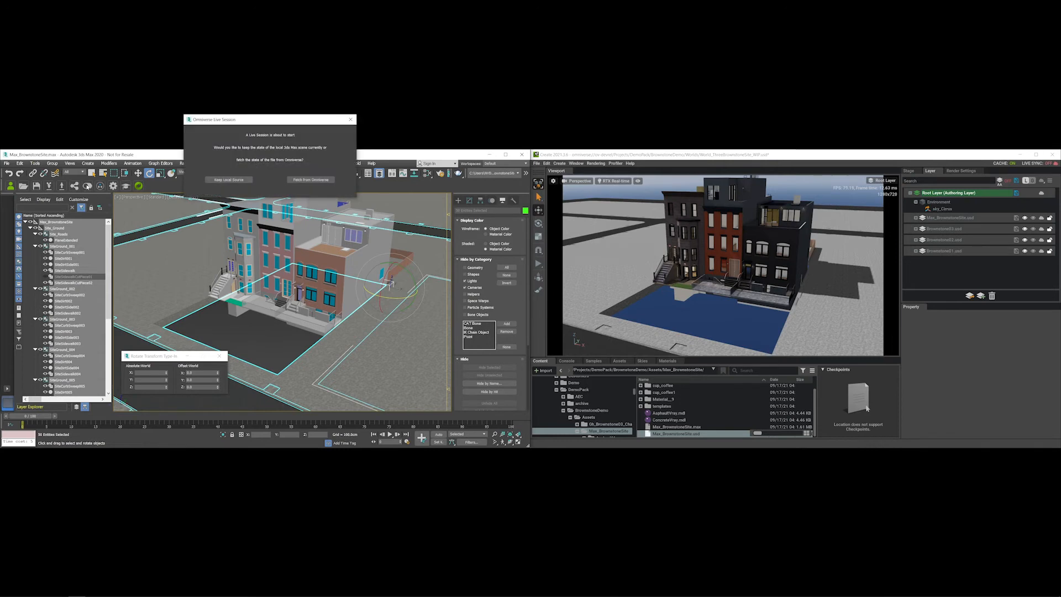
- Keep the local Max scene as the live source and make Max_BrownstoneSite.usd the authoring layer
{"action": "left_click", "coordinate": [230, 180]}
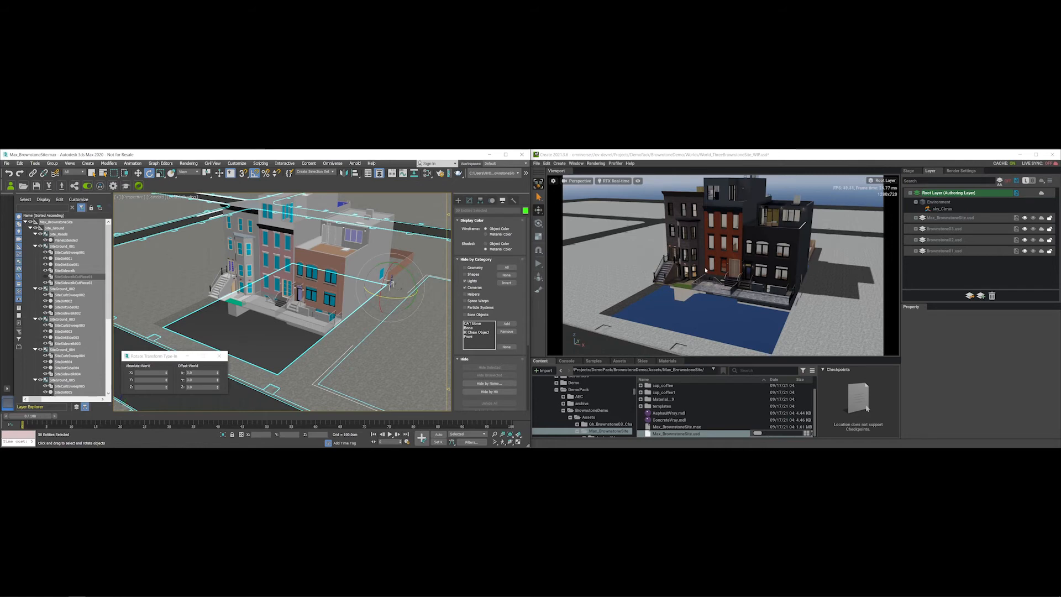
{"action": "right_click", "coordinate": [966, 218]}
{"action": "left_click", "coordinate": [993, 221]}
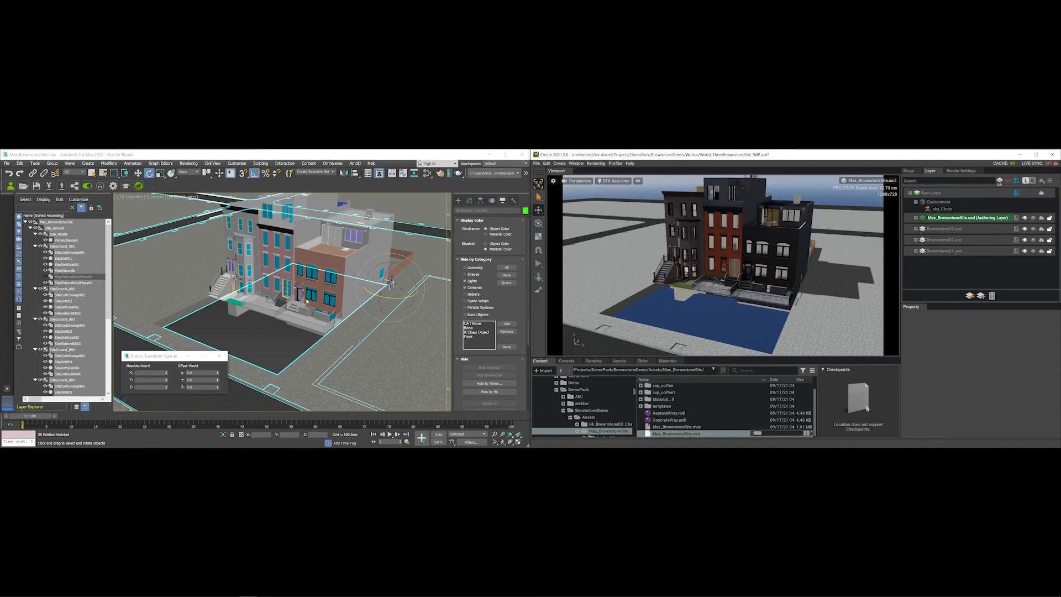
{"action": "key", "text": "w"}
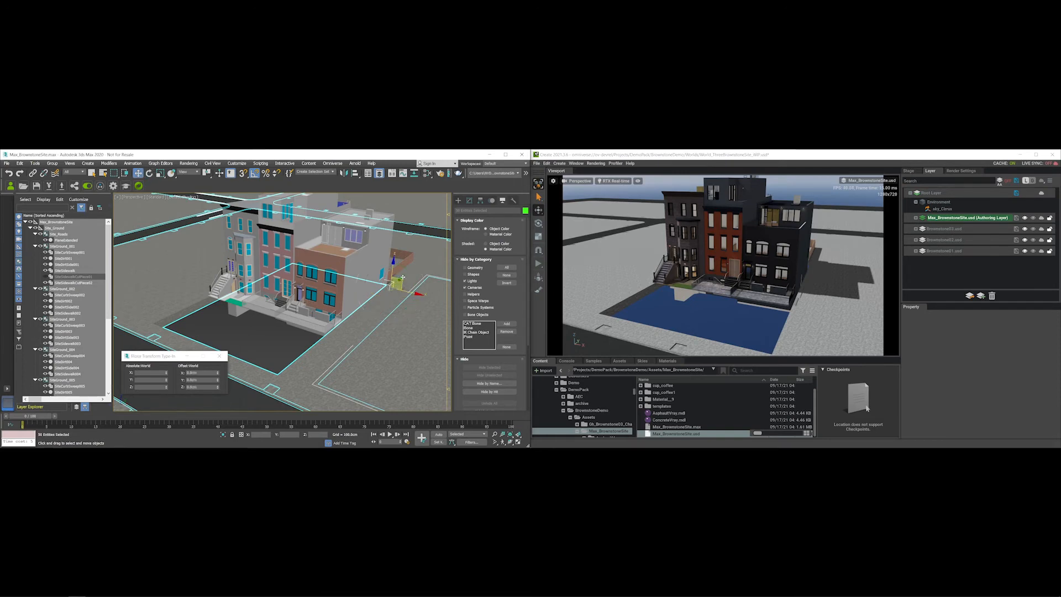
- Select the Max_BrownstoneSite helper, raise its Y position, and turn on the layer's live sync
{"action": "left_click", "coordinate": [210, 323]}
{"action": "left_click", "coordinate": [56, 222]}
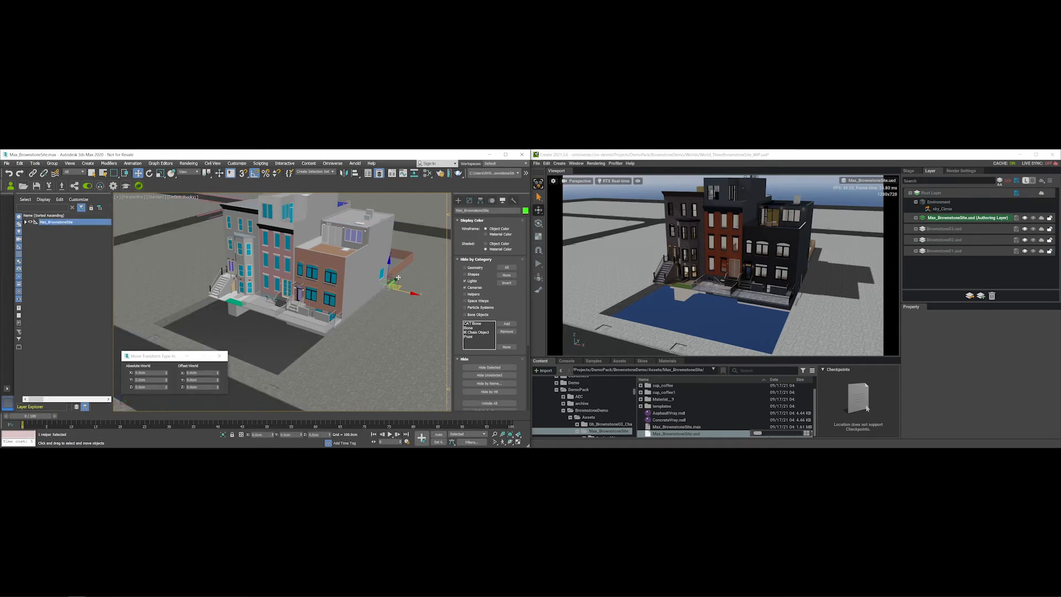
{"action": "middle_click_drag", "start_coordinate": [398, 279], "coordinate": [400, 266], "text": "alt"}
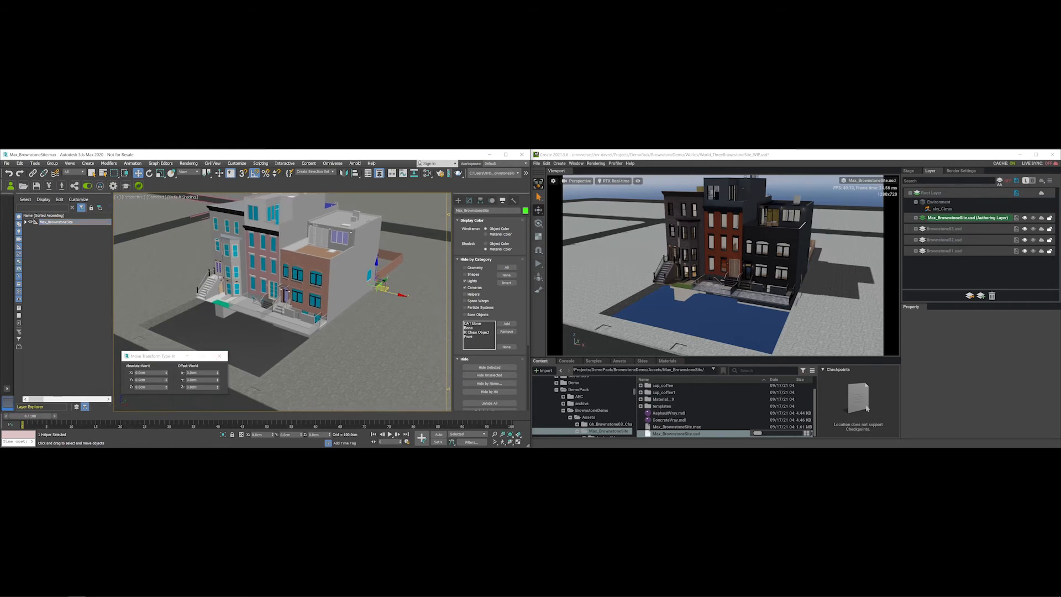
{"action": "left_click_drag", "start_coordinate": [166, 381], "coordinate": [197, 318]}
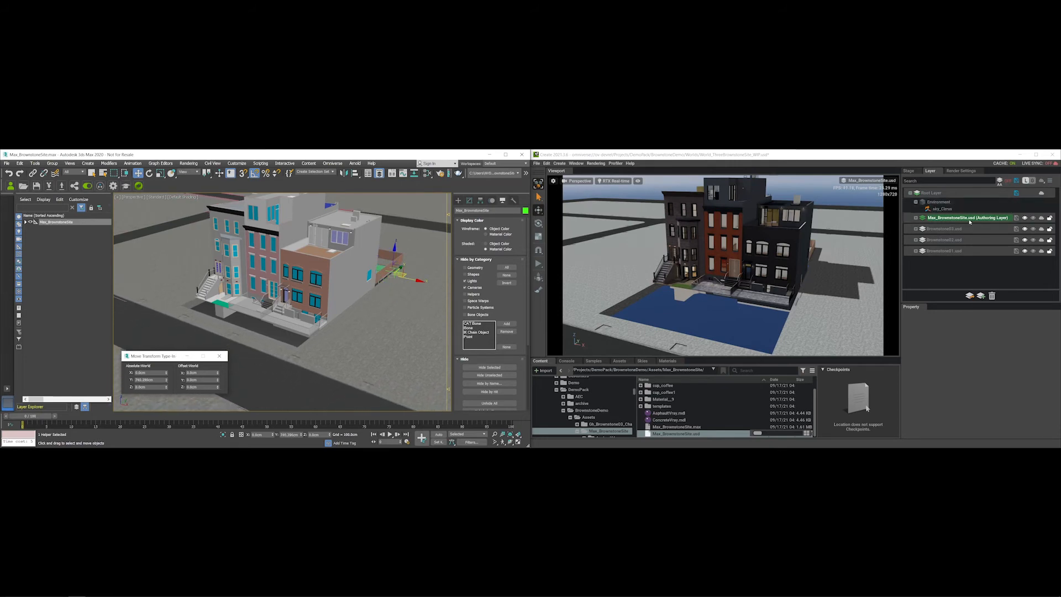
{"action": "left_click", "coordinate": [1042, 218]}
{"action": "right_click_drag", "start_coordinate": [741, 307], "coordinate": [701, 300]}
{"action": "left_click_drag", "start_coordinate": [167, 382], "coordinate": [144, 381]}
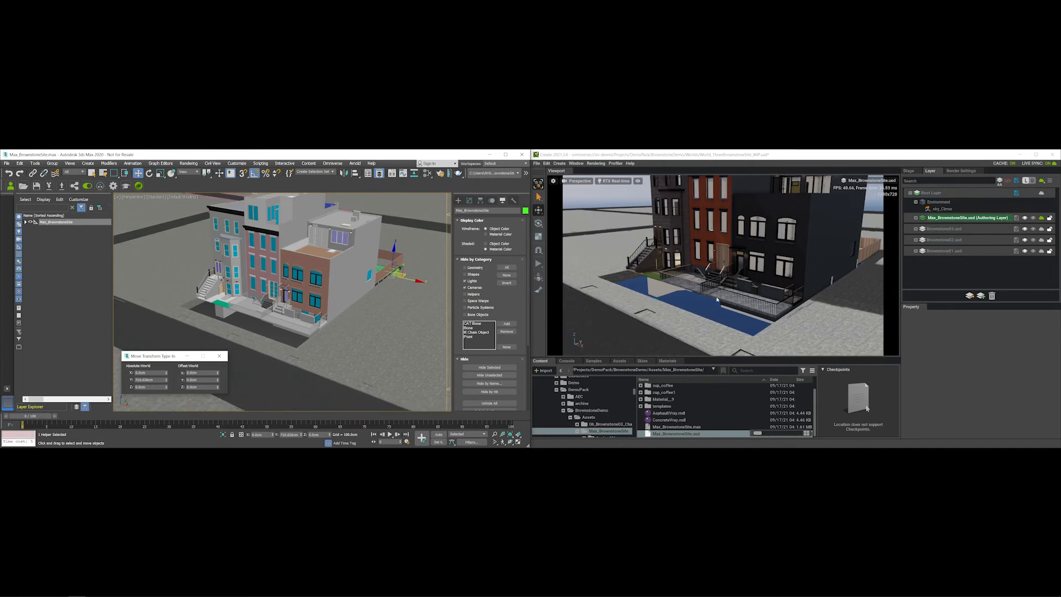
{"action": "left_click", "coordinate": [909, 171]}
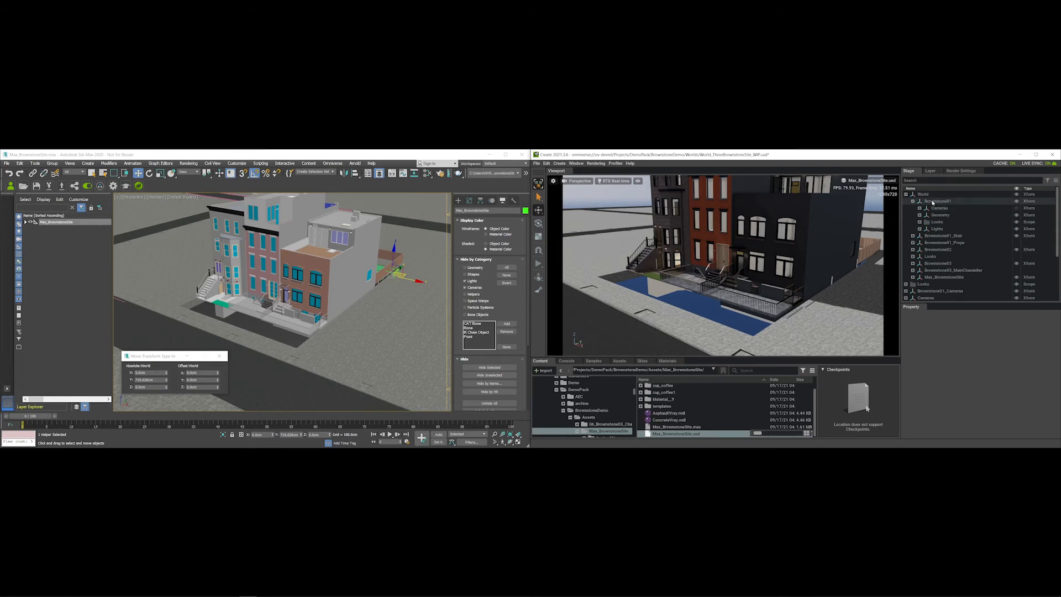
- Select Max_BrownstoneSite in Create's stage and drag its Translate Y to around 736
{"action": "left_click", "coordinate": [934, 277]}
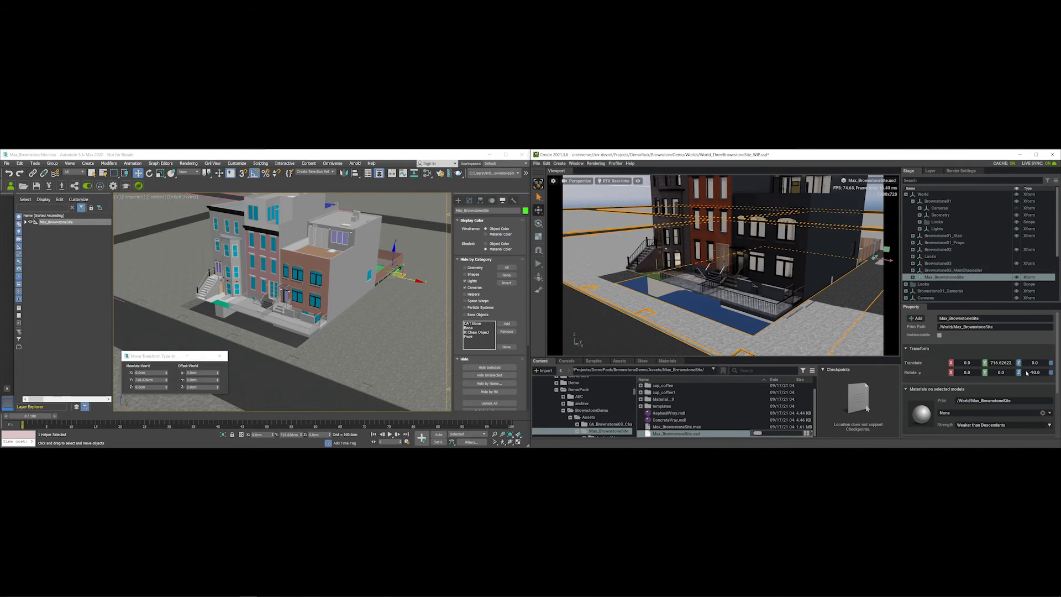
{"action": "left_click_drag", "start_coordinate": [1002, 364], "coordinate": [970, 369]}
{"action": "mouse_move", "coordinate": [925, 376]}
{"action": "left_mouse_down"}
{"action": "mouse_move", "coordinate": [854, 374]}
{"action": "mouse_move", "coordinate": [1008, 365]}
{"action": "mouse_move", "coordinate": [907, 368]}
{"action": "left_mouse_up"}
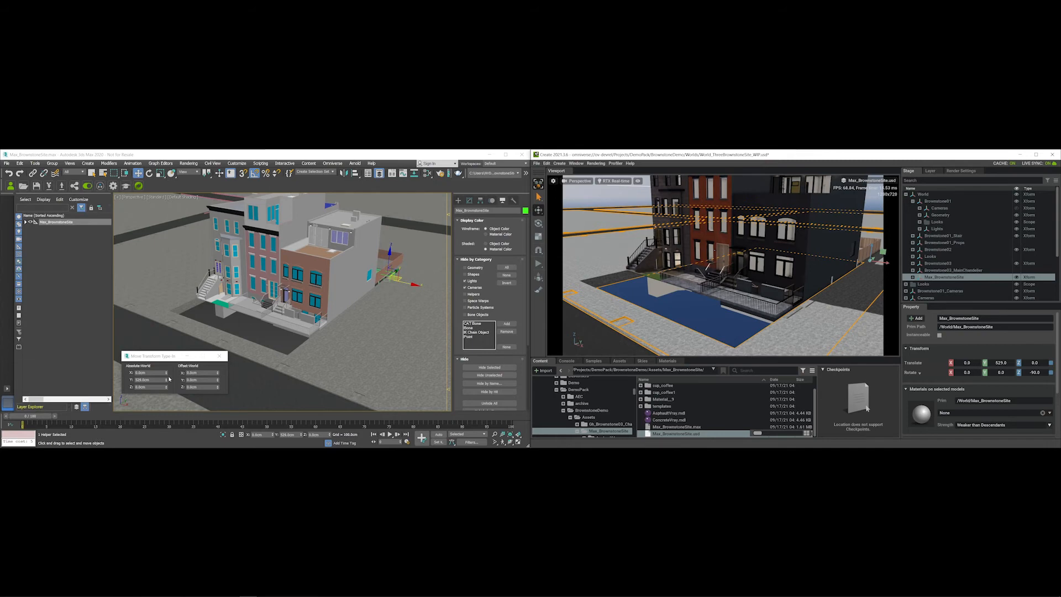
- Adjust the site's Y position in 3ds Max to about 879.9 cm, orbiting to check alignment
{"action": "left_click_drag", "start_coordinate": [166, 379], "coordinate": [180, 349]}
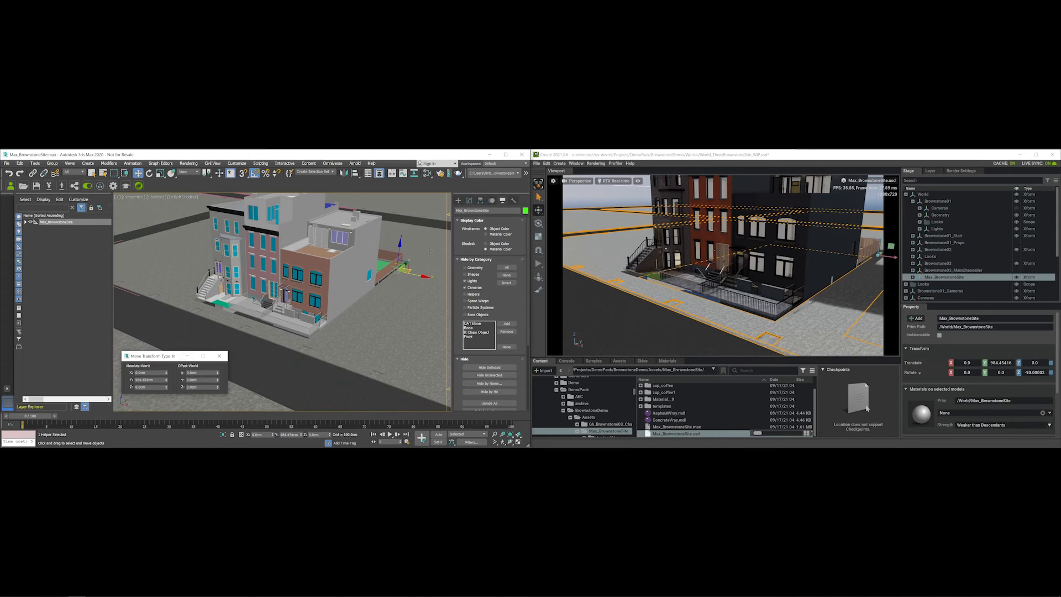
{"action": "middle_click_drag", "start_coordinate": [348, 314], "coordinate": [346, 300], "text": "alt"}
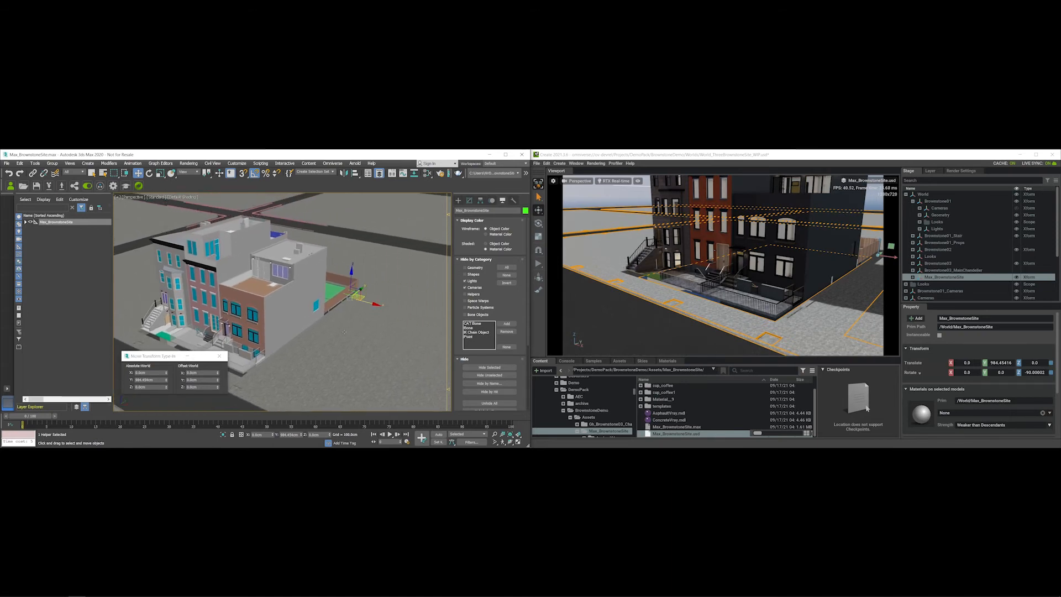
{"action": "right_click", "coordinate": [316, 305]}
{"action": "middle_click_drag", "start_coordinate": [313, 305], "coordinate": [383, 301], "text": "alt"}
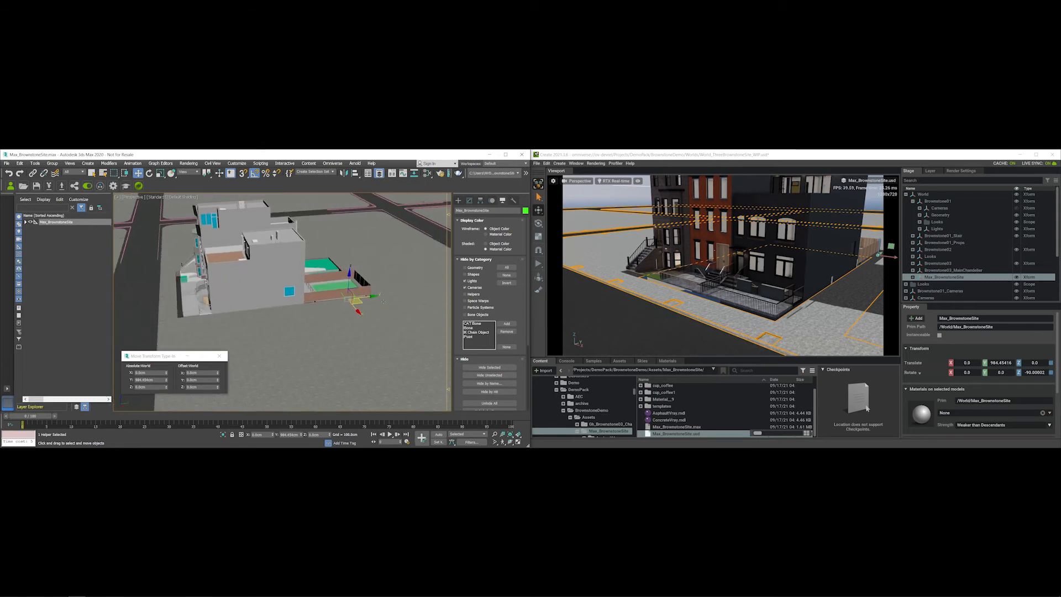
{"action": "left_click_drag", "start_coordinate": [373, 296], "coordinate": [225, 299]}
{"action": "middle_click_drag", "start_coordinate": [225, 299], "coordinate": [287, 299], "text": "alt"}
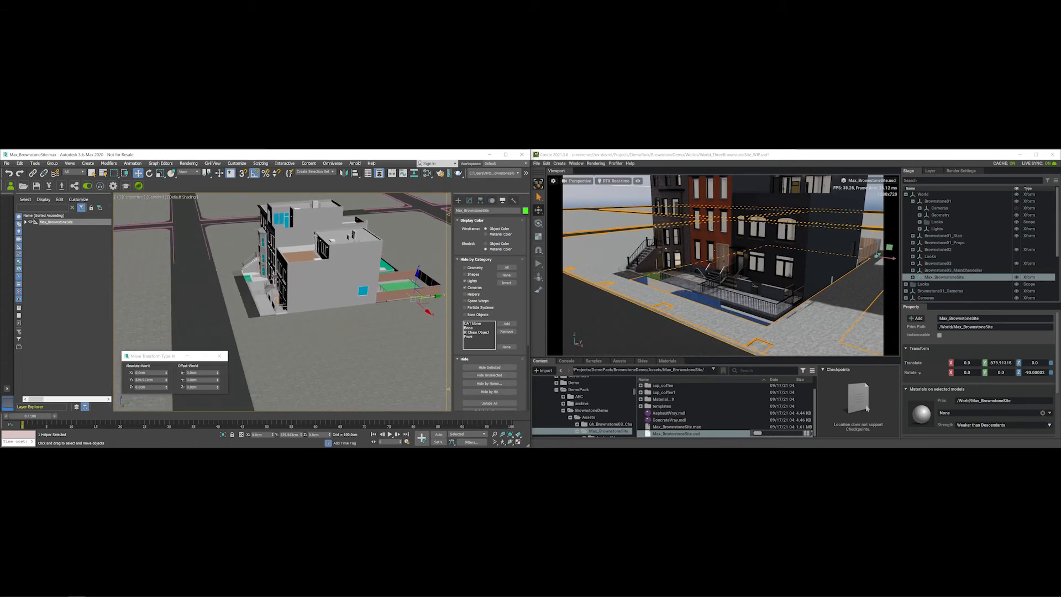
{"action": "key", "text": "Up"}
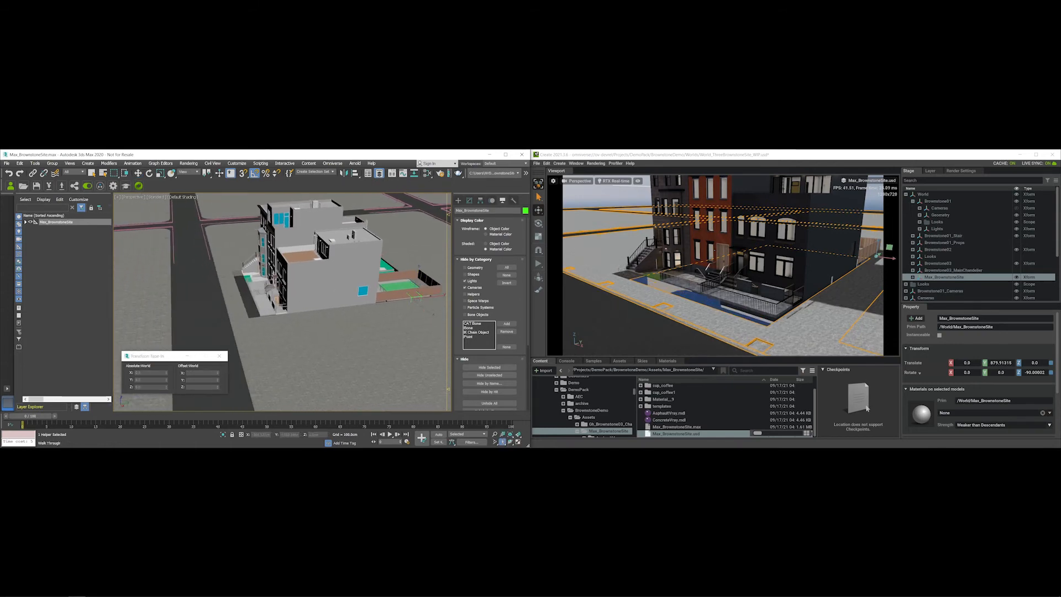
- Check the balcony area in walk-through, then shift the site's Y to about 1077.168 cm
{"action": "scroll", "coordinate": [248, 303], "scroll_direction": "up", "scroll_amount": 3}
{"action": "scroll", "coordinate": [254, 308], "scroll_direction": "down", "scroll_amount": 1}
{"action": "scroll", "coordinate": [259, 335], "scroll_direction": "up", "scroll_amount": 1}
{"action": "left_click_drag", "start_coordinate": [259, 335], "coordinate": [366, 330]}
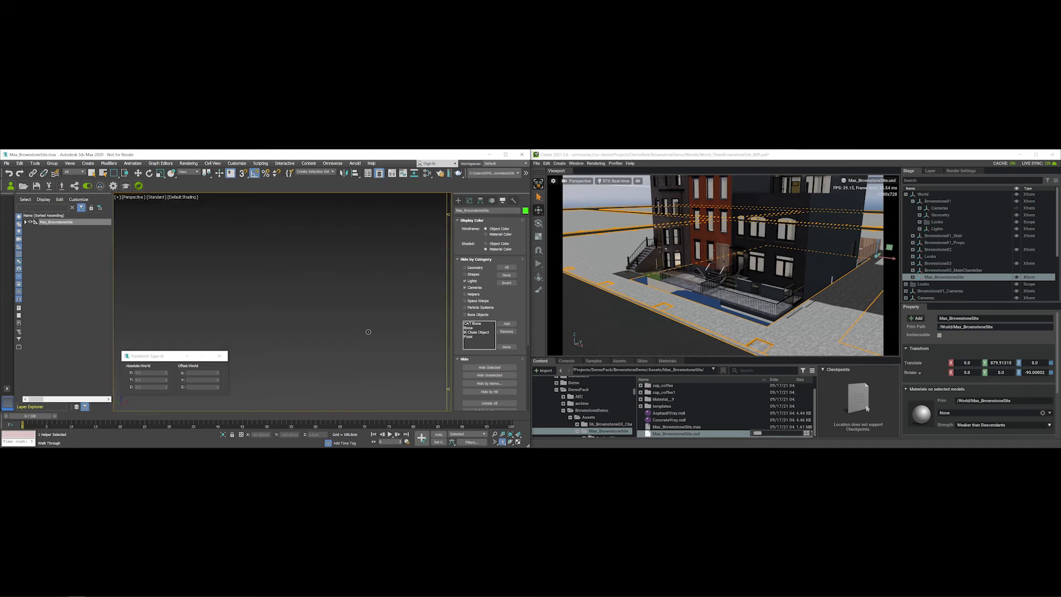
{"action": "left_click_drag", "start_coordinate": [369, 332], "coordinate": [308, 341]}
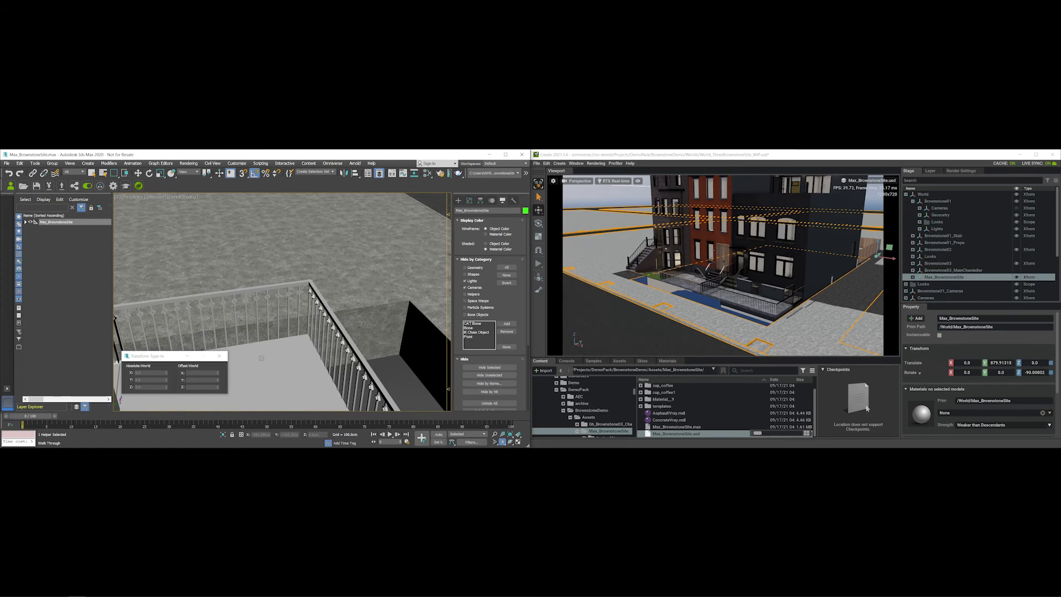
{"action": "right_click", "coordinate": [289, 348]}
{"action": "scroll", "coordinate": [293, 346], "scroll_direction": "up", "scroll_amount": 5}
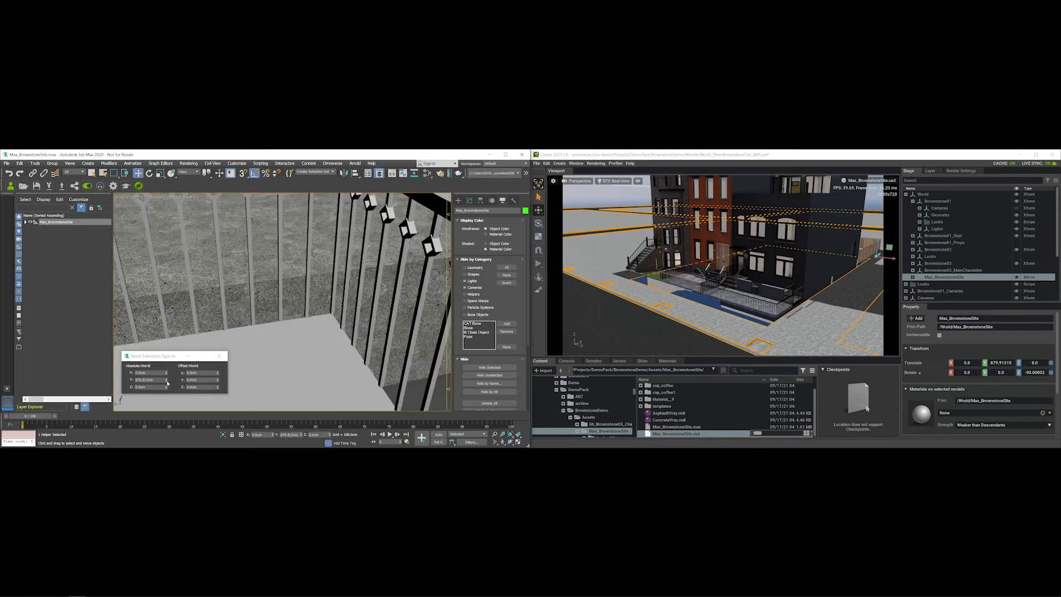
{"action": "left_click_drag", "start_coordinate": [166, 381], "coordinate": [167, 331]}
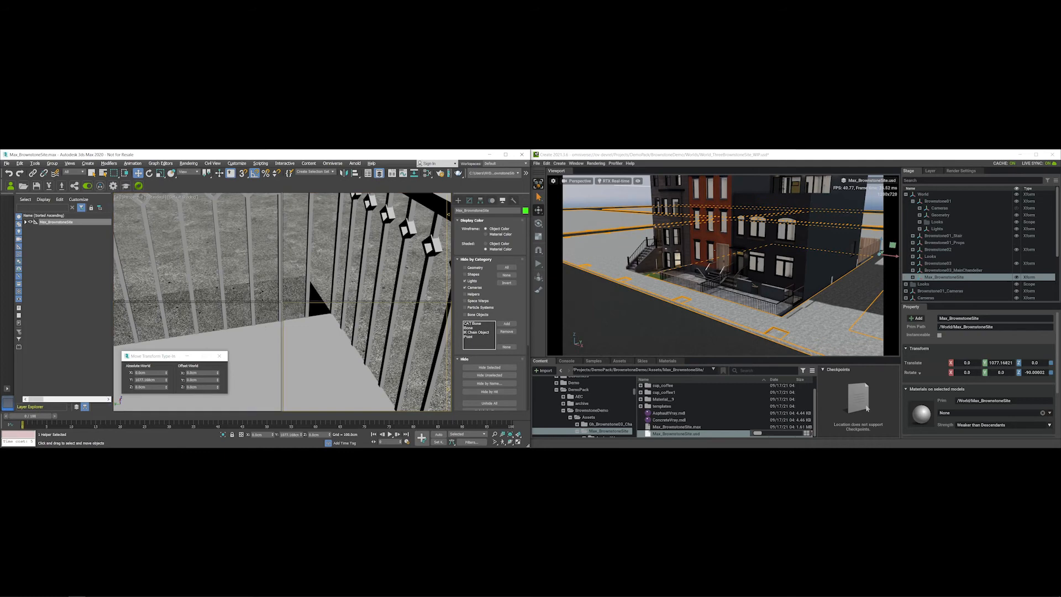
{"action": "right_click", "coordinate": [206, 242]}
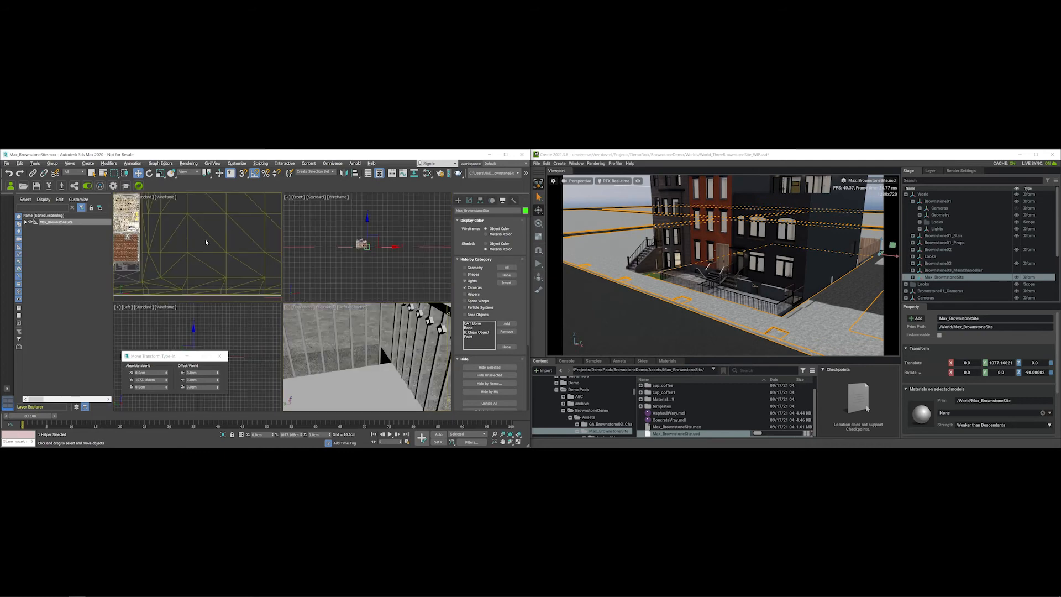
- In a maximized Top view, move the Max_BrownstoneSite group along X to -14.804 cm
{"action": "key", "text": "alt+w"}
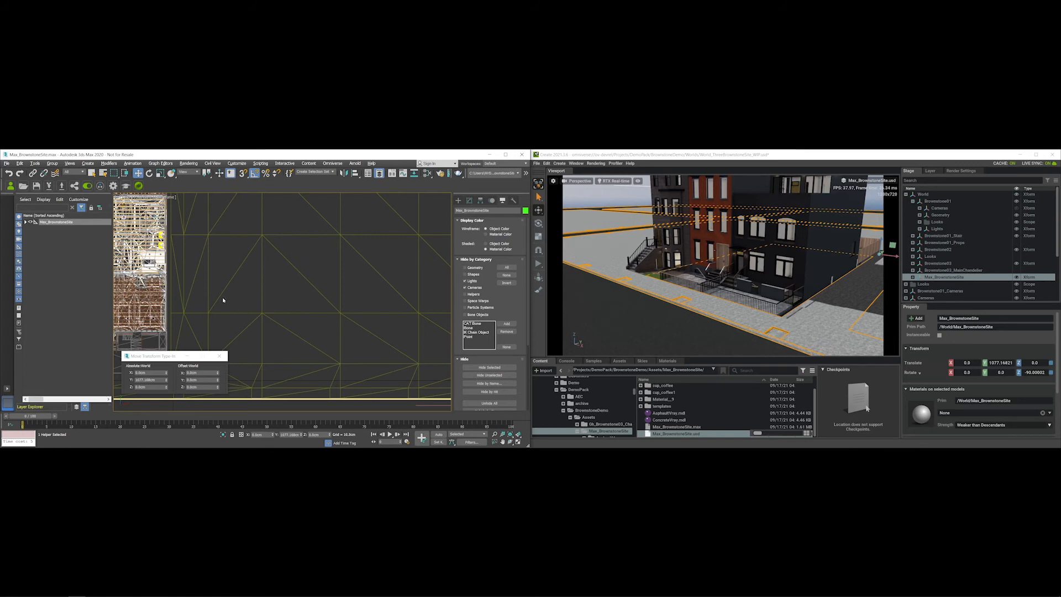
{"action": "left_click", "coordinate": [242, 302]}
{"action": "middle_click_drag", "start_coordinate": [187, 290], "coordinate": [363, 281]}
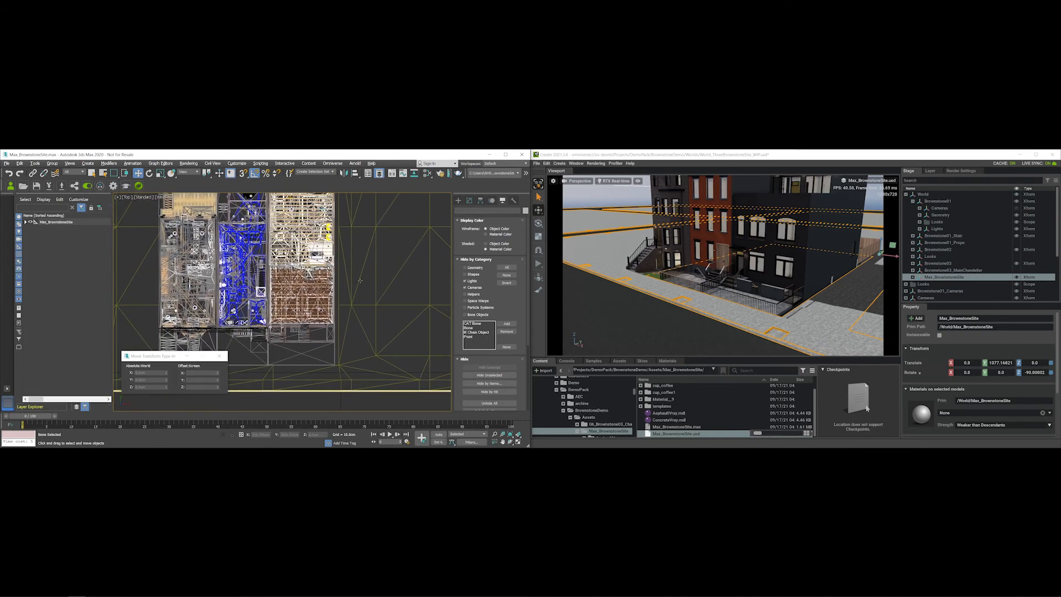
{"action": "scroll", "coordinate": [360, 281], "scroll_direction": "down", "scroll_amount": 4}
{"action": "left_click", "coordinate": [50, 222]}
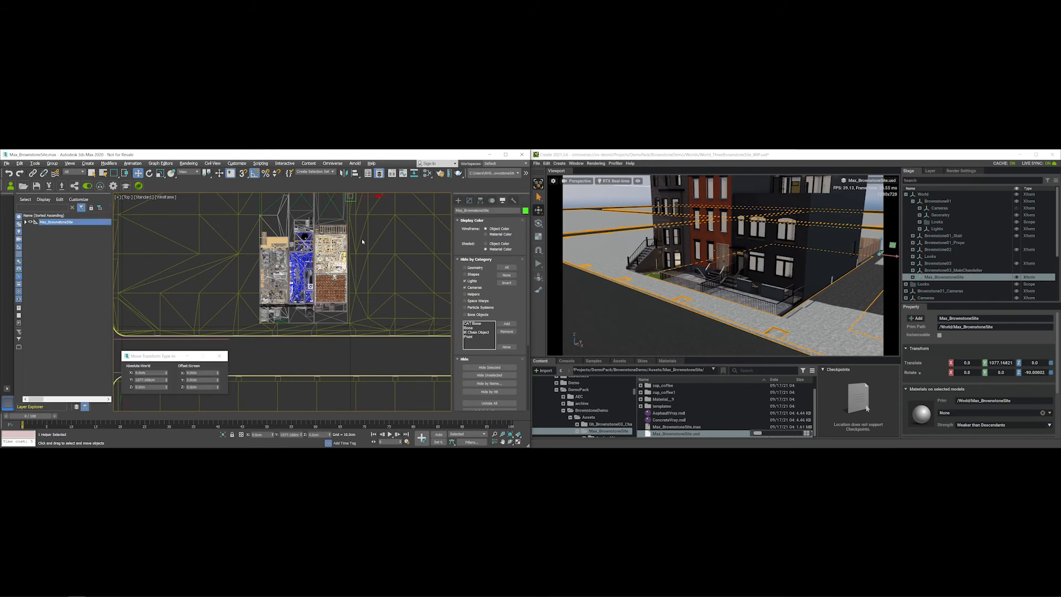
{"action": "middle_click_drag", "start_coordinate": [362, 238], "coordinate": [358, 264]}
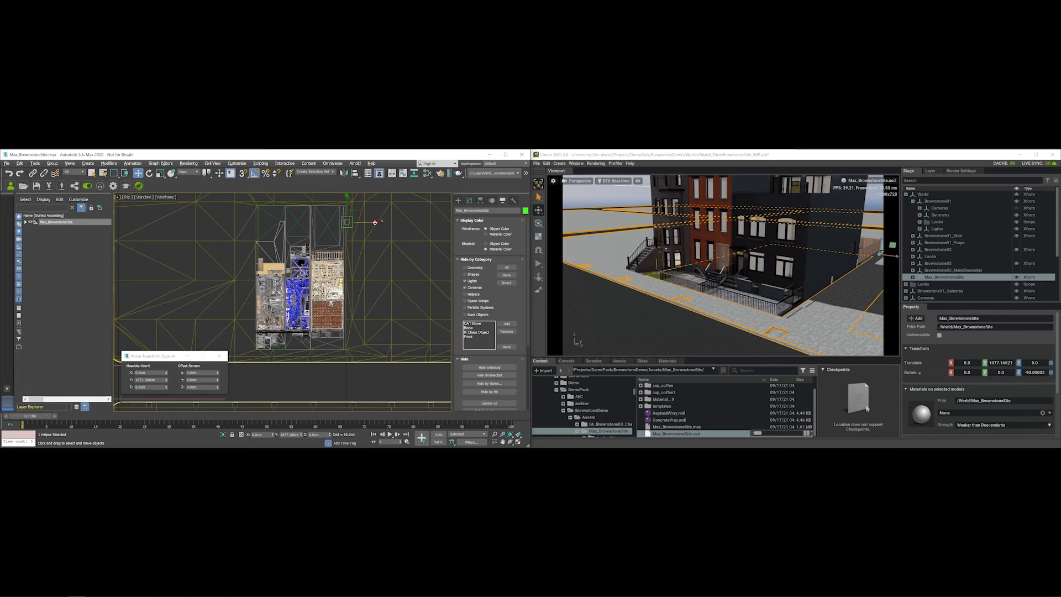
{"action": "left_click_drag", "start_coordinate": [375, 222], "coordinate": [376, 222]}
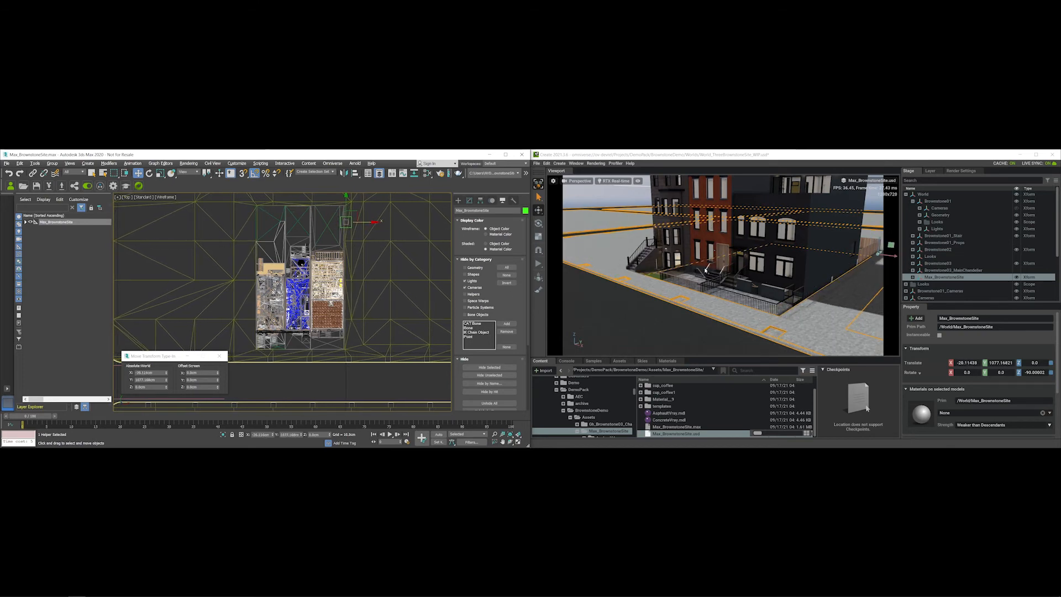
{"action": "right_click_drag", "start_coordinate": [693, 273], "coordinate": [819, 294]}
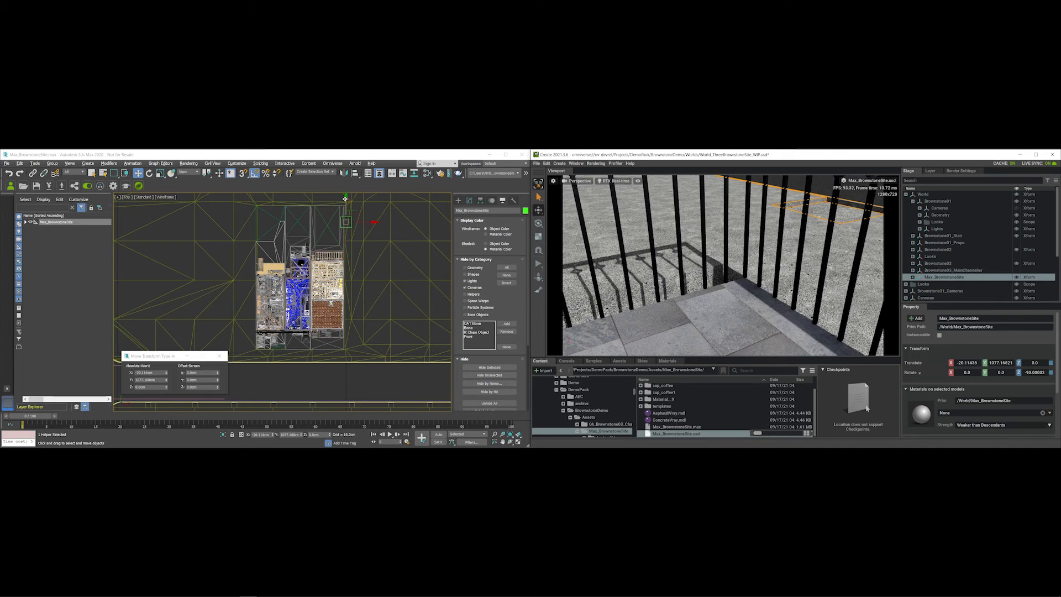
{"action": "left_click_drag", "start_coordinate": [370, 222], "coordinate": [374, 222]}
{"action": "scroll", "coordinate": [345, 349], "scroll_direction": "up", "scroll_amount": 10}
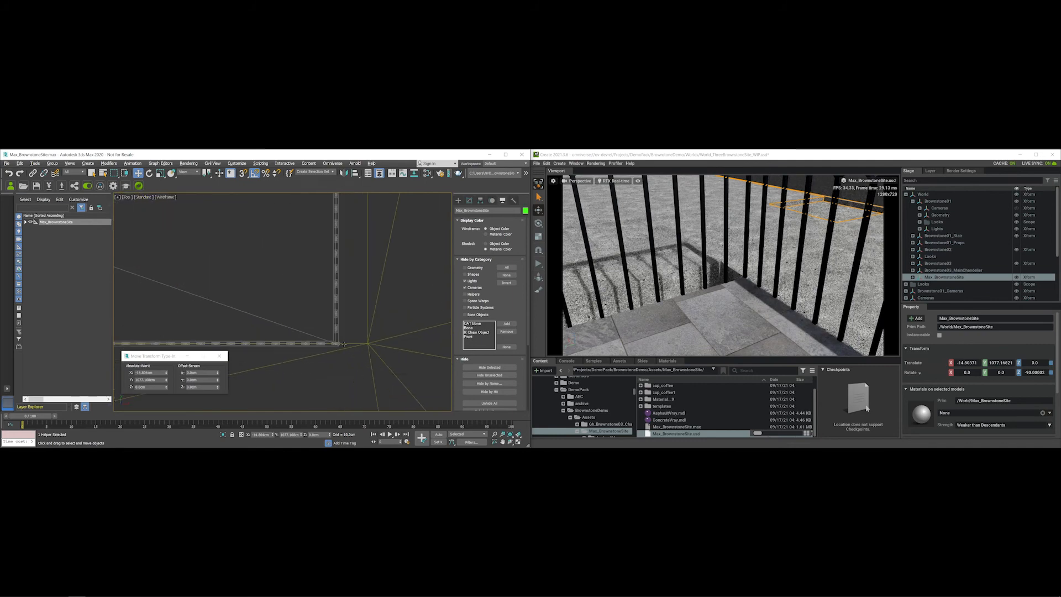
{"action": "scroll", "coordinate": [364, 343], "scroll_direction": "up", "scroll_amount": 3}
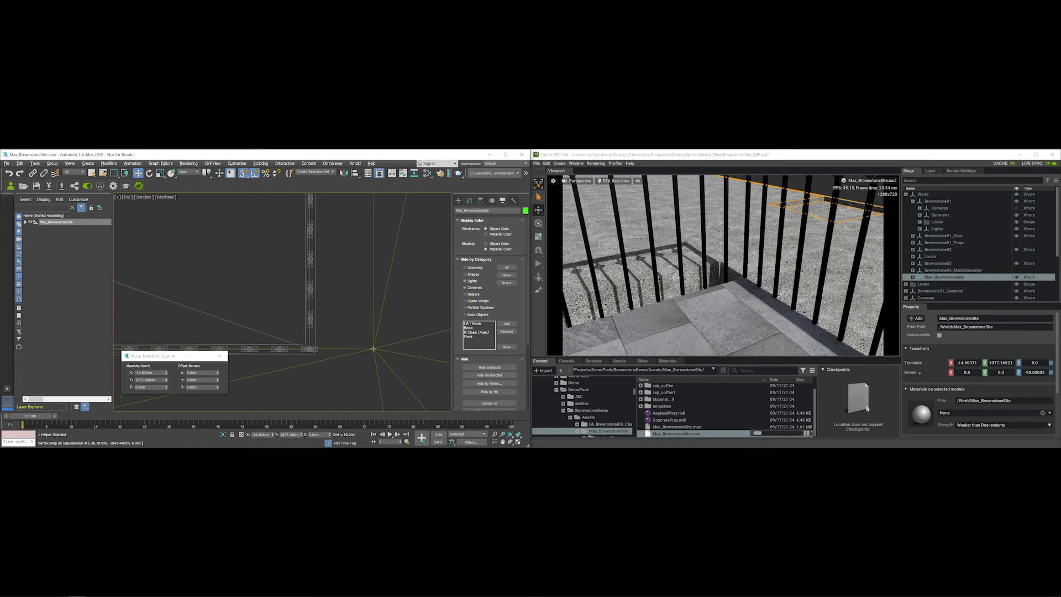
- Vertex-snap SiteSidewalk onto the railing and check the sidewalk corner in Omniverse
{"action": "left_click_drag", "start_coordinate": [374, 349], "coordinate": [321, 348]}
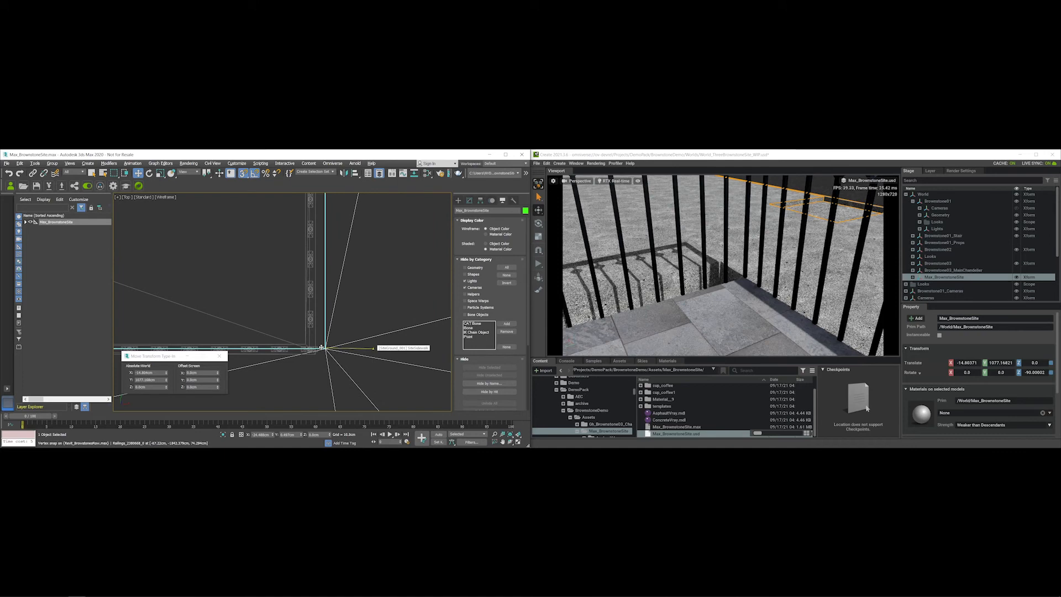
{"action": "left_click", "coordinate": [318, 348]}
{"action": "mouse_move", "coordinate": [317, 347]}
{"action": "left_mouse_down"}
{"action": "mouse_move", "coordinate": [301, 347]}
{"action": "mouse_move", "coordinate": [311, 347]}
{"action": "left_mouse_up"}
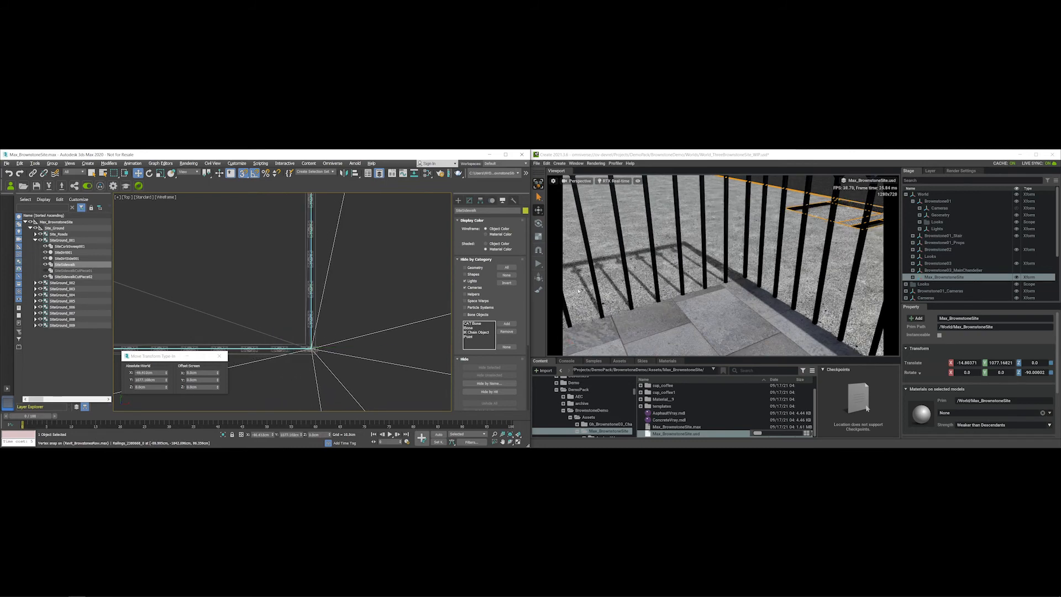
{"action": "scroll", "coordinate": [712, 286], "scroll_direction": "up", "scroll_amount": 5}
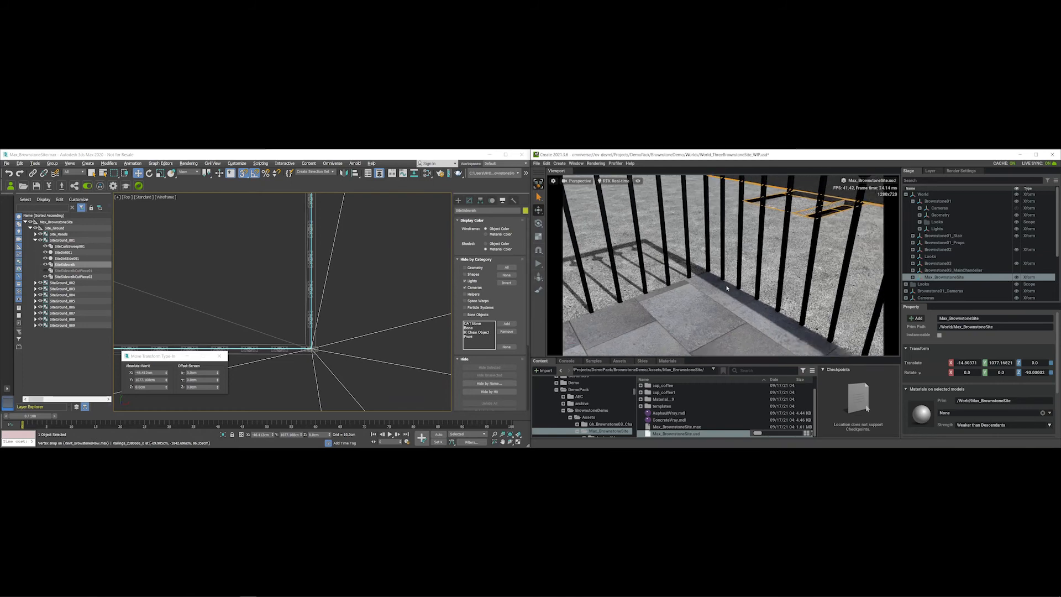
{"action": "scroll", "coordinate": [711, 287], "scroll_direction": "down", "scroll_amount": 6}
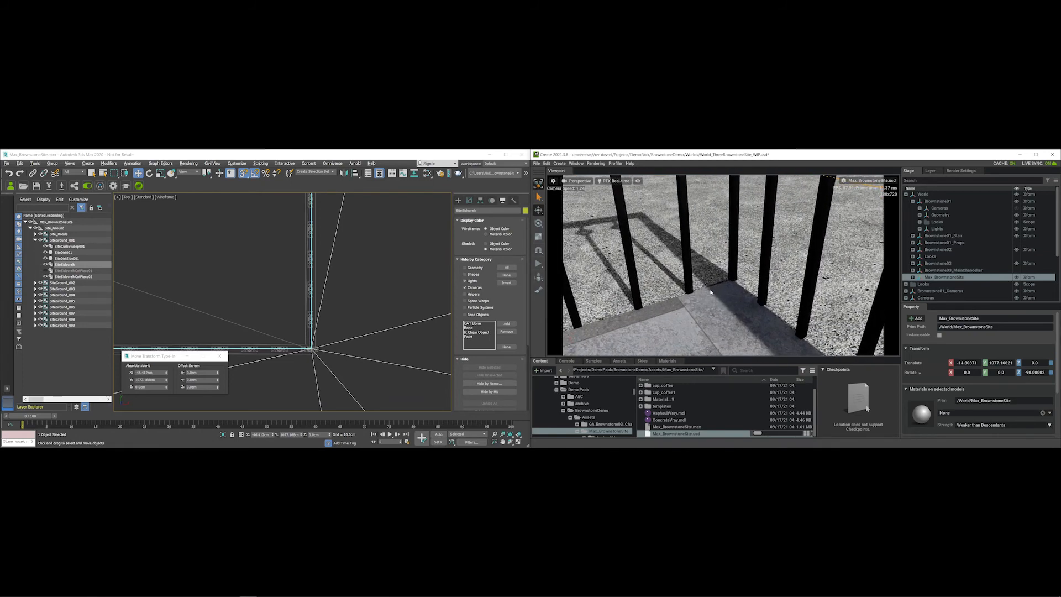
{"action": "scroll", "coordinate": [756, 286], "scroll_direction": "down", "scroll_amount": 8}
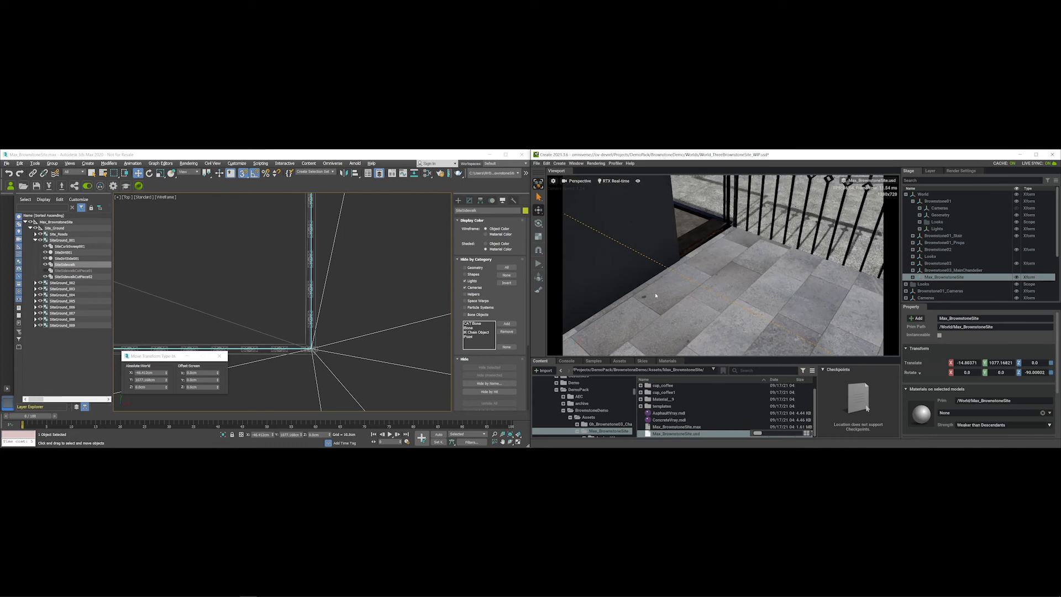
{"action": "scroll", "coordinate": [627, 292], "scroll_direction": "down", "scroll_amount": 8}
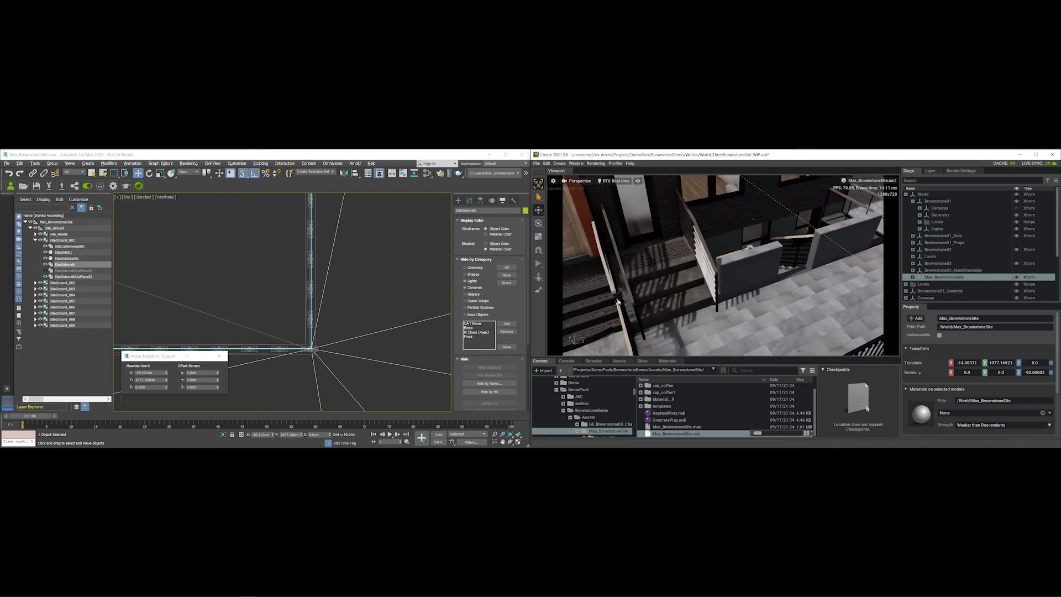
{"action": "right_click_drag", "start_coordinate": [665, 295], "coordinate": [583, 292]}
{"action": "scroll", "coordinate": [583, 291], "scroll_direction": "up", "scroll_amount": 10}
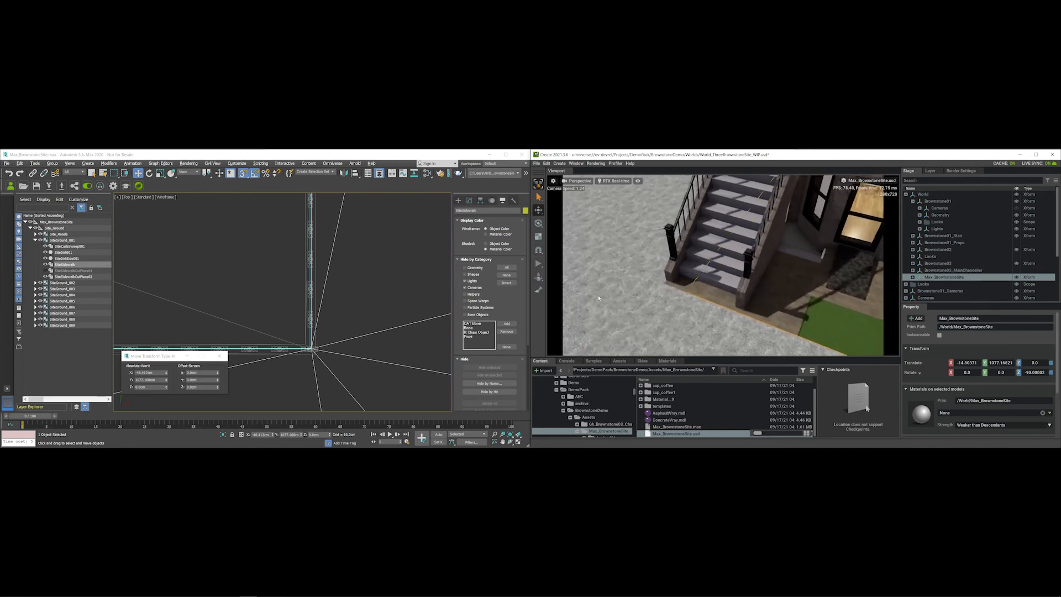
{"action": "scroll", "coordinate": [723, 265], "scroll_direction": "up", "scroll_amount": 6}
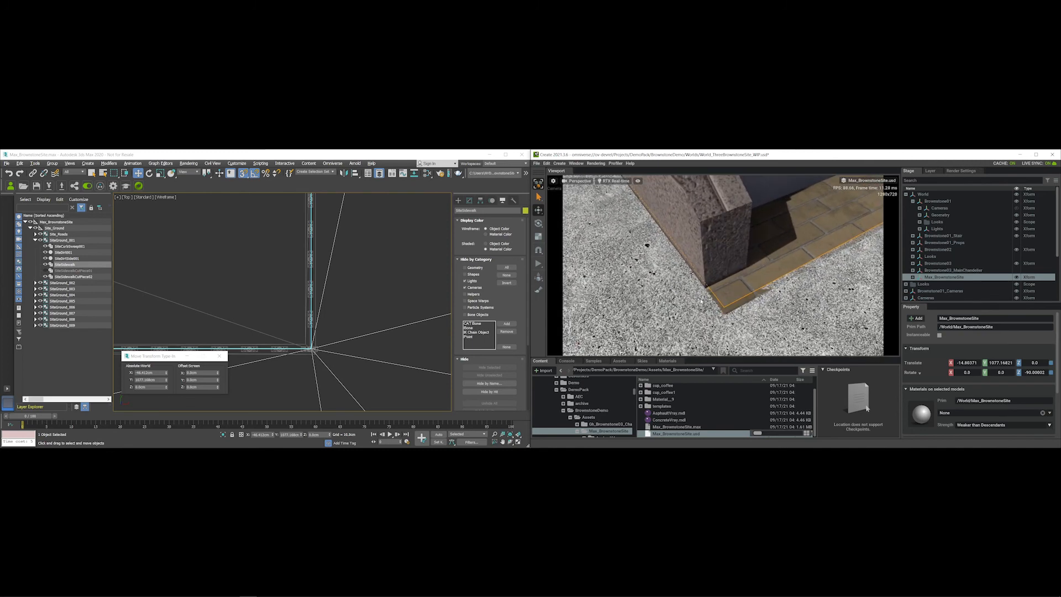
{"action": "right_click_drag", "start_coordinate": [723, 265], "coordinate": [695, 267]}
- Snap the sidewalk corner left onto its matching corner with vertex snapping
{"action": "scroll", "coordinate": [377, 297], "scroll_direction": "down", "scroll_amount": 3}
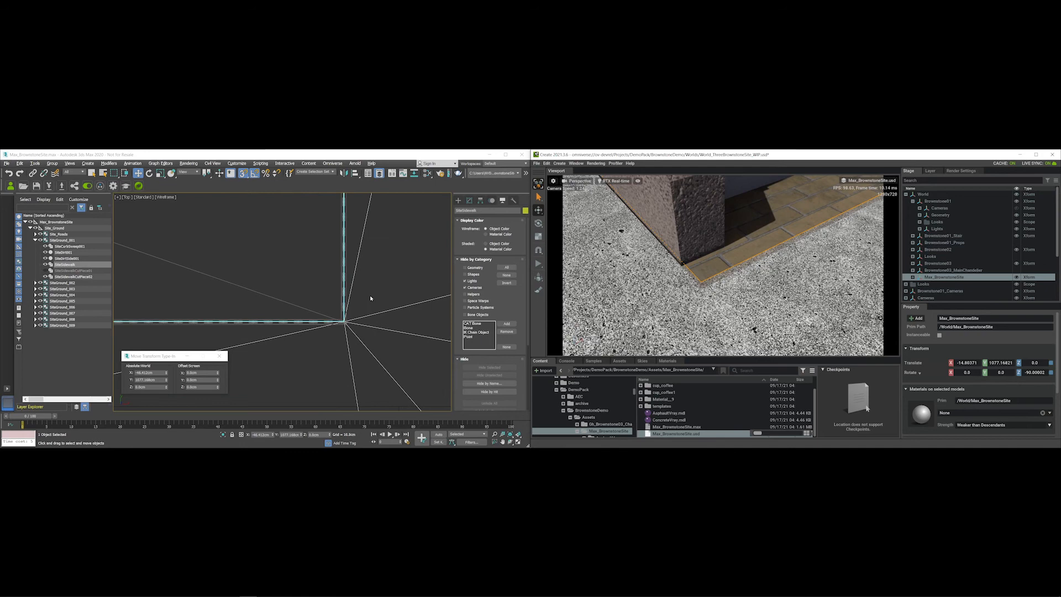
{"action": "scroll", "coordinate": [332, 287], "scroll_direction": "down", "scroll_amount": 5}
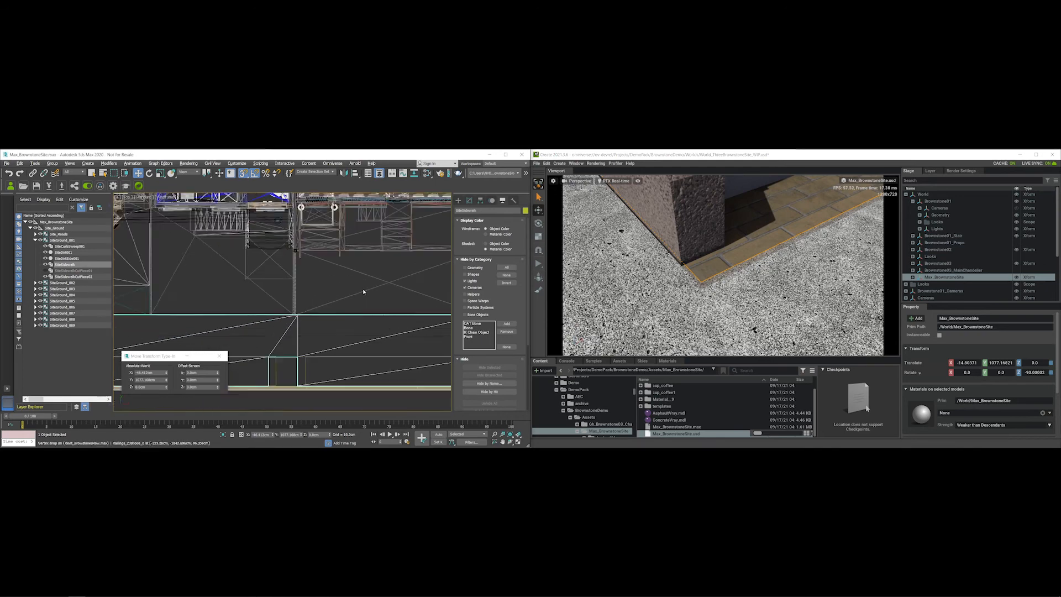
{"action": "scroll", "coordinate": [279, 288], "scroll_direction": "up", "scroll_amount": 5}
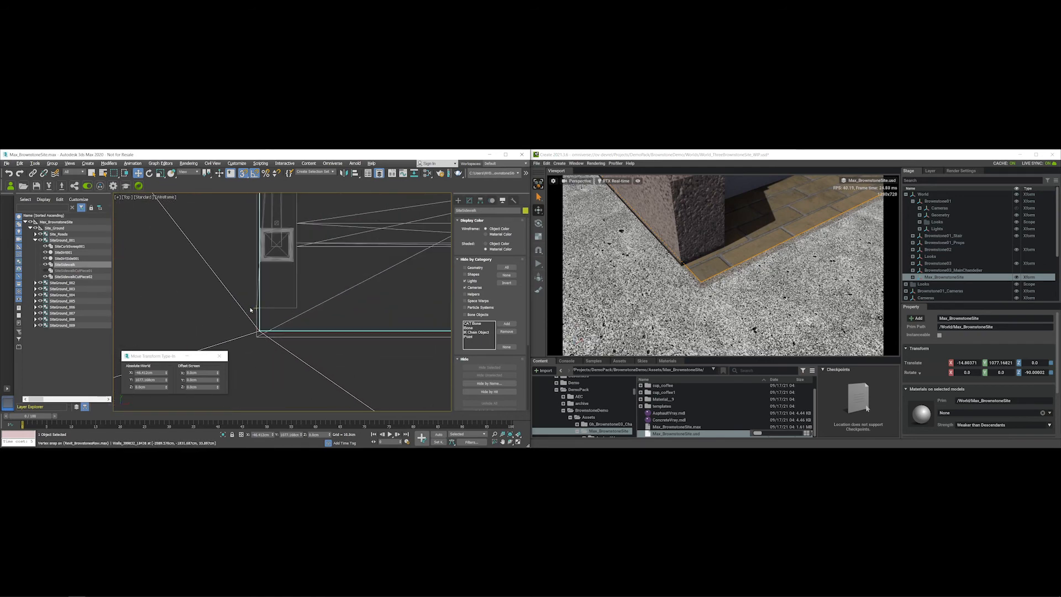
{"action": "scroll", "coordinate": [265, 313], "scroll_direction": "up", "scroll_amount": 3}
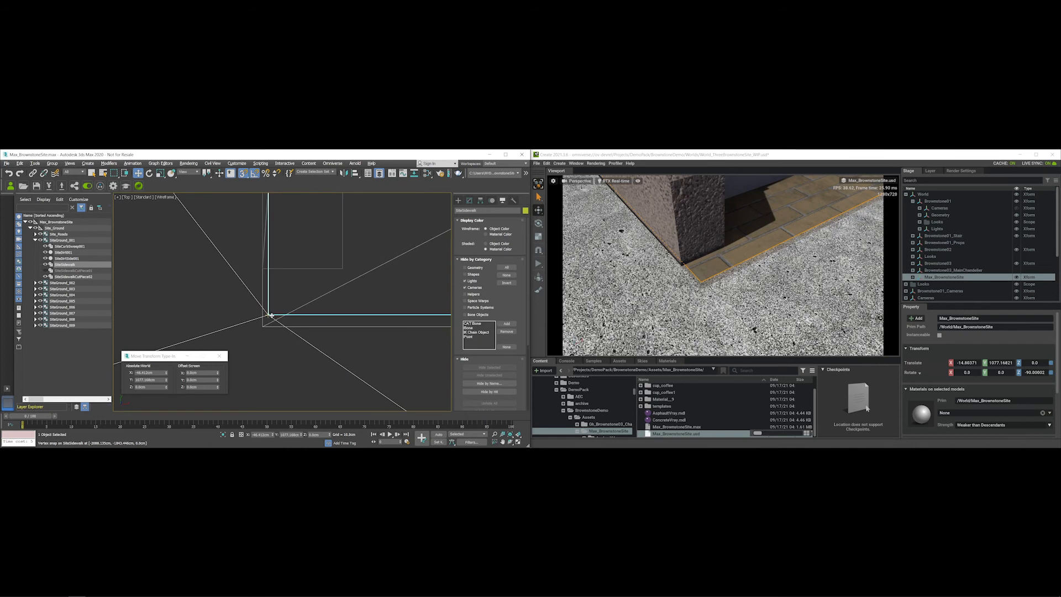
{"action": "scroll", "coordinate": [271, 316], "scroll_direction": "up", "scroll_amount": 1}
{"action": "scroll", "coordinate": [266, 313], "scroll_direction": "down", "scroll_amount": 2}
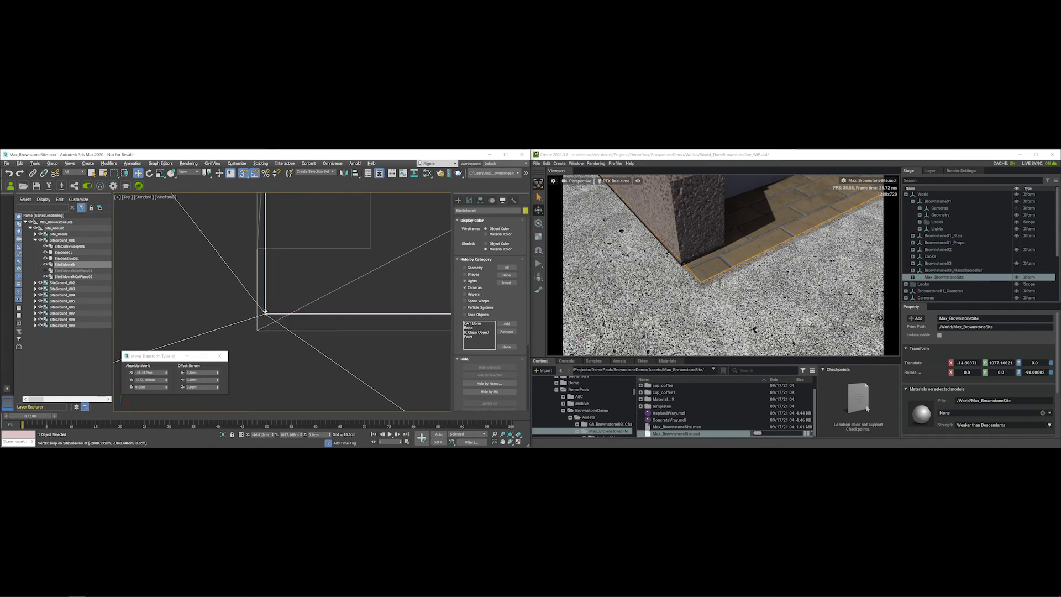
{"action": "mouse_move", "coordinate": [266, 314]}
{"action": "left_mouse_down"}
{"action": "mouse_move", "coordinate": [261, 330]}
{"action": "mouse_move", "coordinate": [298, 327]}
{"action": "mouse_move", "coordinate": [200, 313]}
{"action": "mouse_move", "coordinate": [257, 330]}
{"action": "left_mouse_up"}
- Move the sidewalk up along Y to 1074.138 and view its edge closely in Omniverse
{"action": "scroll", "coordinate": [305, 283], "scroll_direction": "down", "scroll_amount": 10}
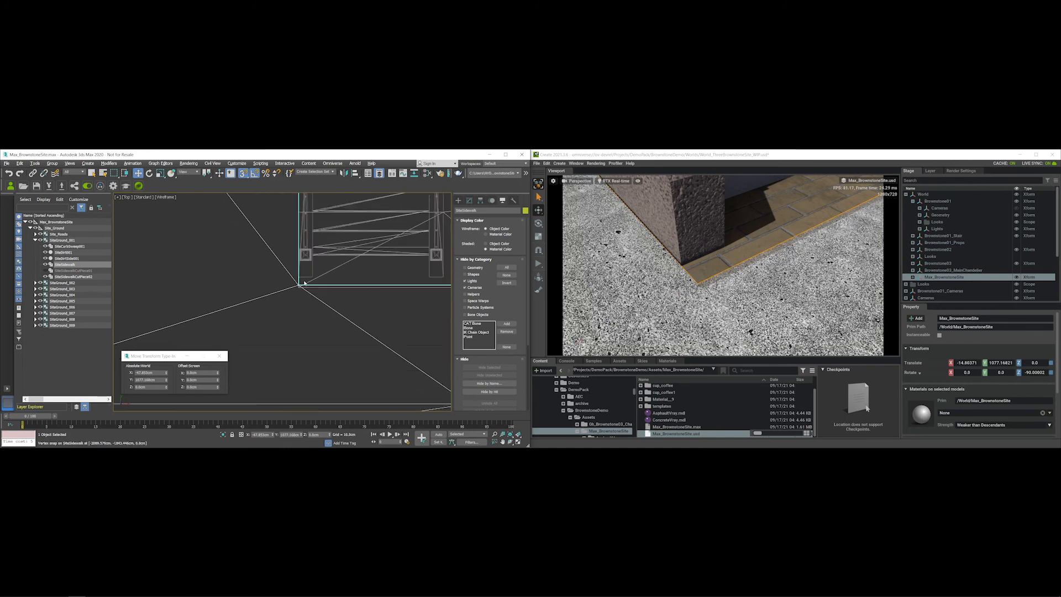
{"action": "middle_click_drag", "start_coordinate": [282, 333], "coordinate": [269, 359]}
{"action": "scroll", "coordinate": [359, 285], "scroll_direction": "down", "scroll_amount": 8}
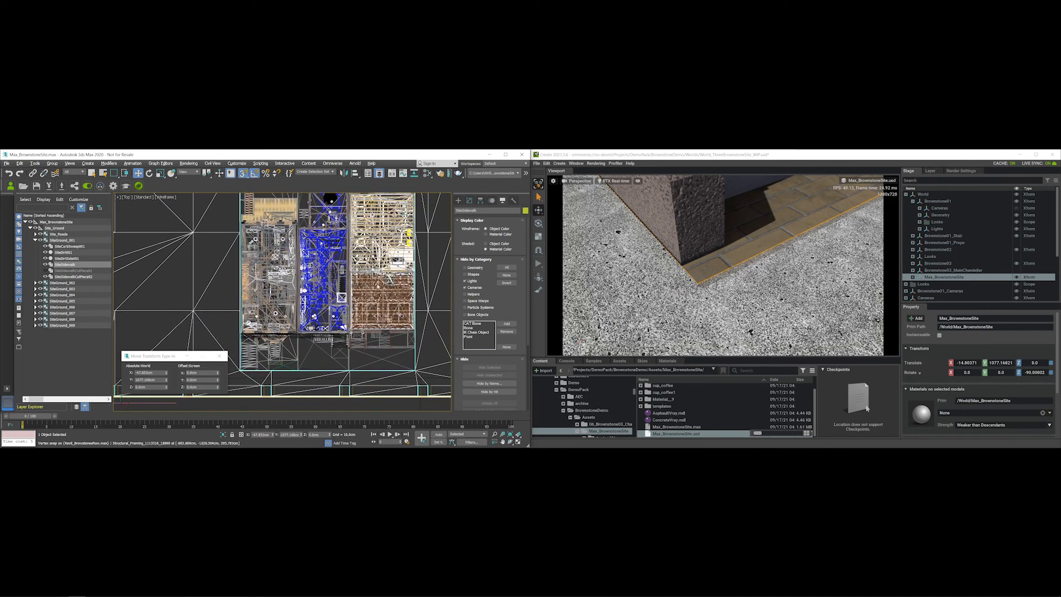
{"action": "middle_click_drag", "start_coordinate": [402, 240], "coordinate": [402, 268]}
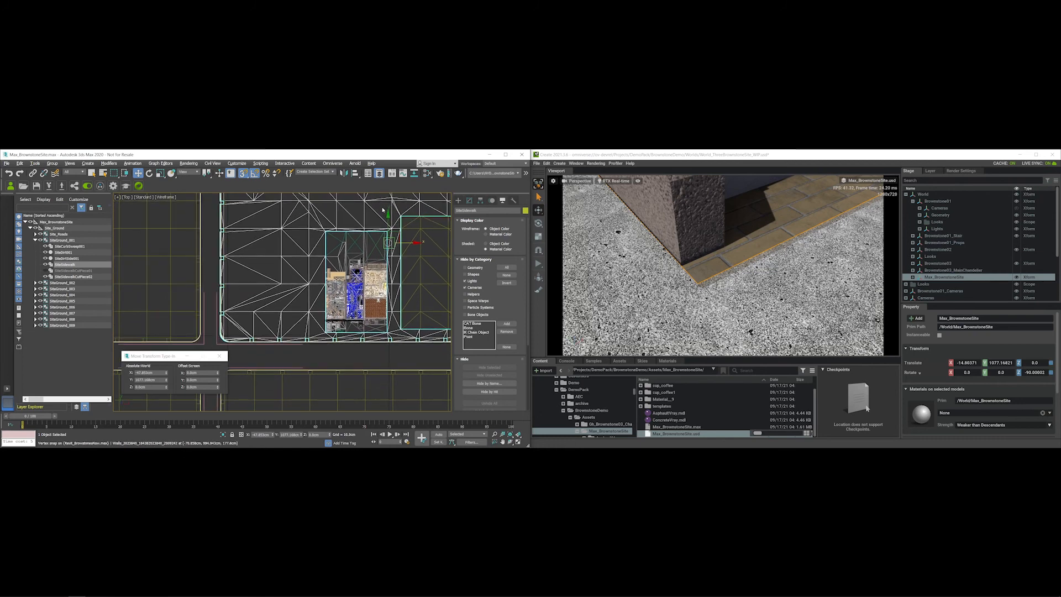
{"action": "left_click_drag", "start_coordinate": [389, 213], "coordinate": [388, 246]}
{"action": "scroll", "coordinate": [403, 291], "scroll_direction": "up", "scroll_amount": 10}
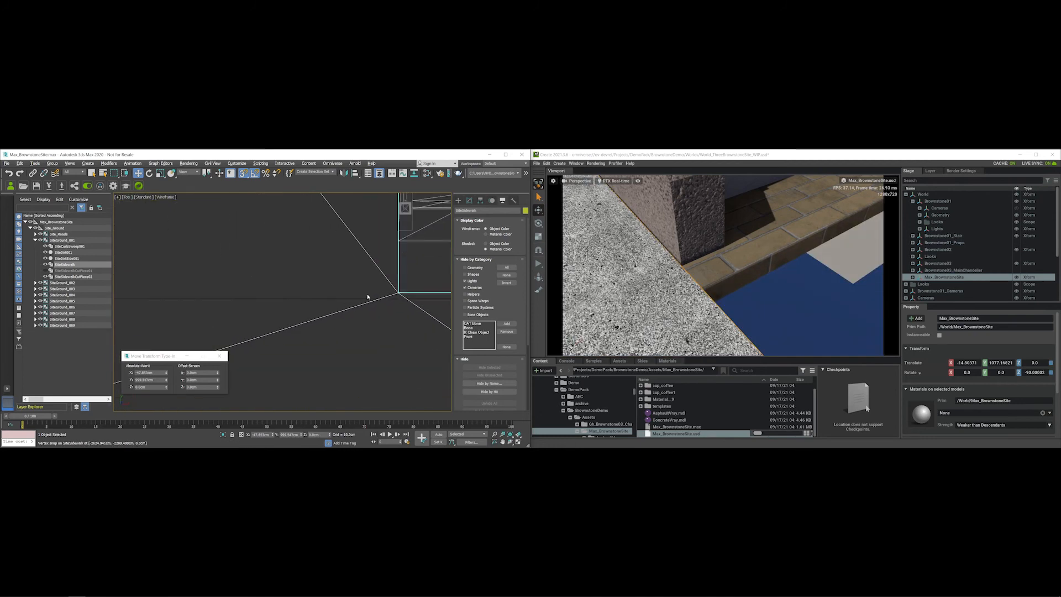
{"action": "middle_click_drag", "start_coordinate": [402, 291], "coordinate": [354, 278]}
{"action": "middle_click_drag", "start_coordinate": [225, 330], "coordinate": [265, 283]}
{"action": "left_click_drag", "start_coordinate": [259, 346], "coordinate": [259, 247]}
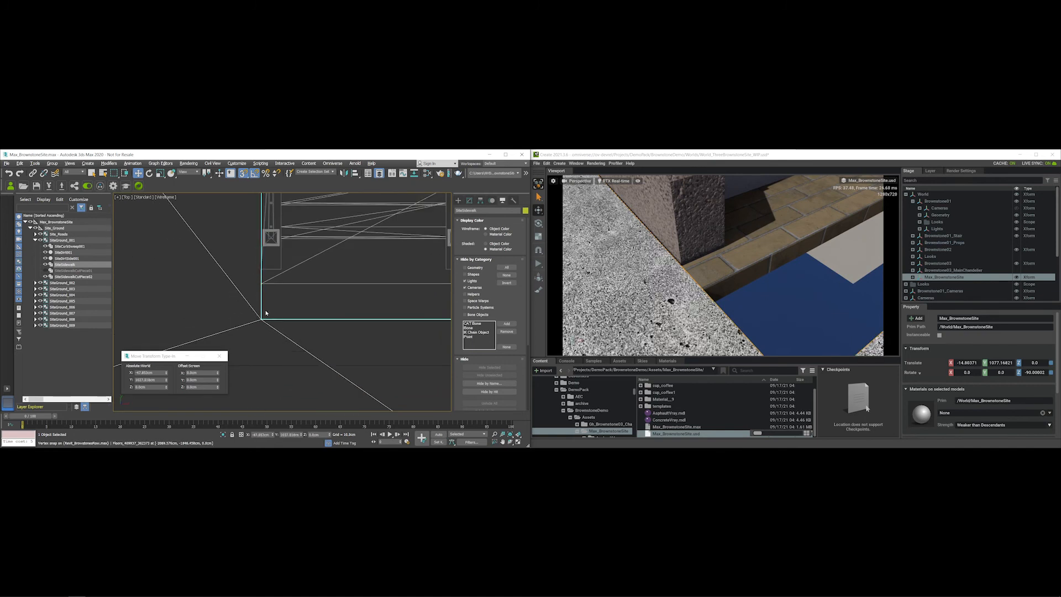
{"action": "left_click_drag", "start_coordinate": [266, 312], "coordinate": [263, 284]}
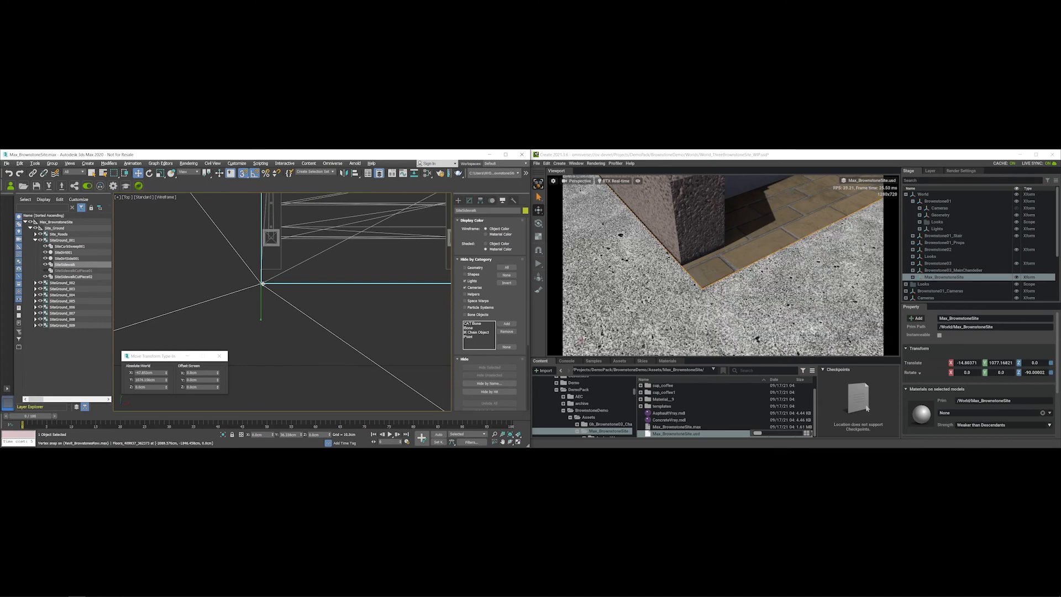
{"action": "mouse_move", "coordinate": [702, 283]}
{"action": "right_mouse_down"}
{"action": "mouse_move", "coordinate": [665, 275]}
{"action": "mouse_move", "coordinate": [702, 263]}
{"action": "right_mouse_up"}
{"action": "scroll", "coordinate": [694, 258], "scroll_direction": "down", "scroll_amount": 6}
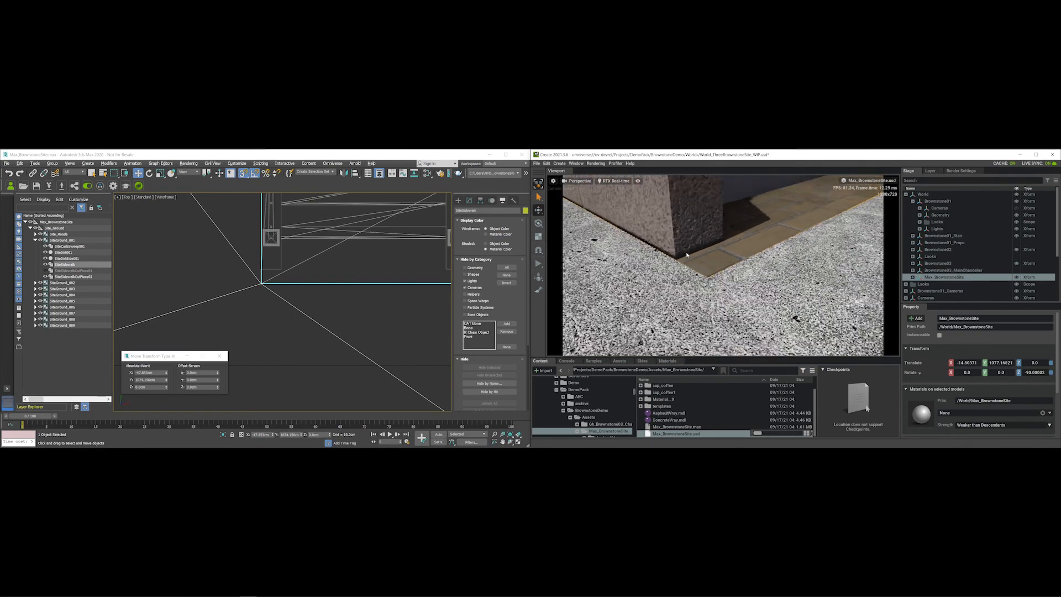
{"action": "scroll", "coordinate": [697, 238], "scroll_direction": "down", "scroll_amount": 3}
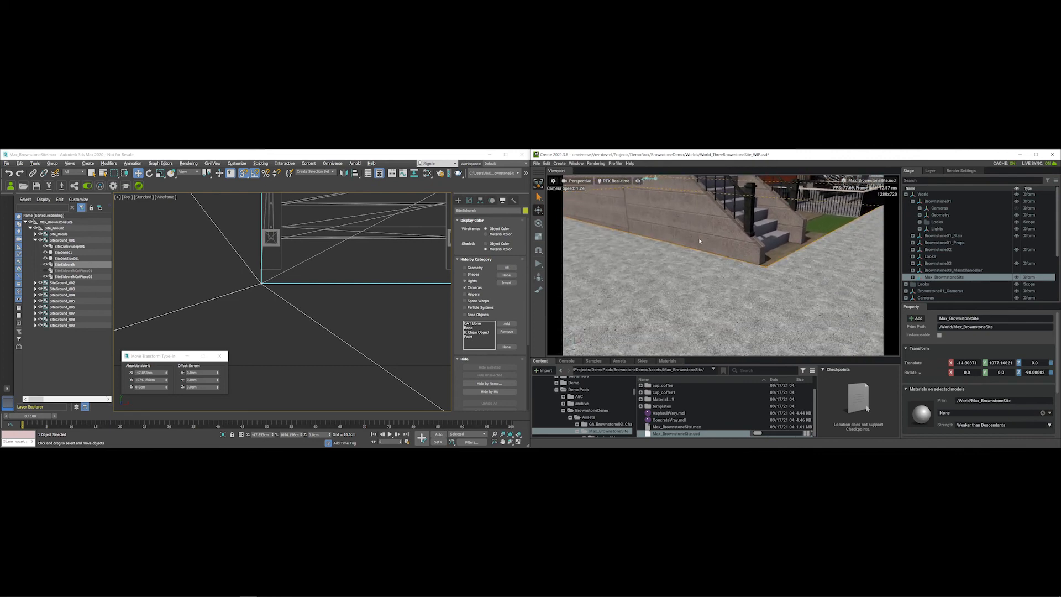
{"action": "scroll", "coordinate": [716, 276], "scroll_direction": "down", "scroll_amount": 5}
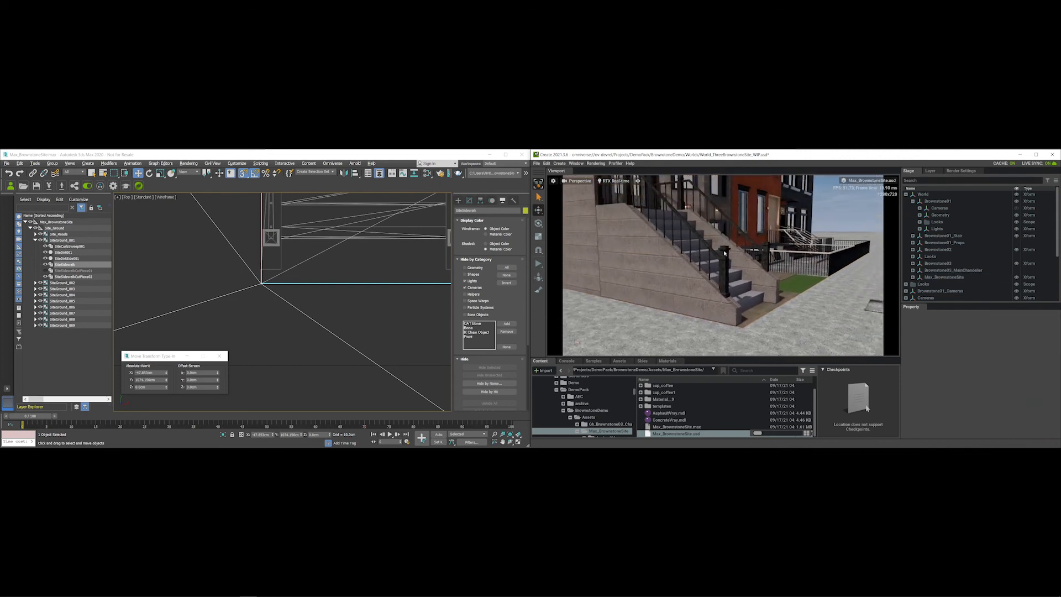
{"action": "scroll", "coordinate": [689, 247], "scroll_direction": "up", "scroll_amount": 5}
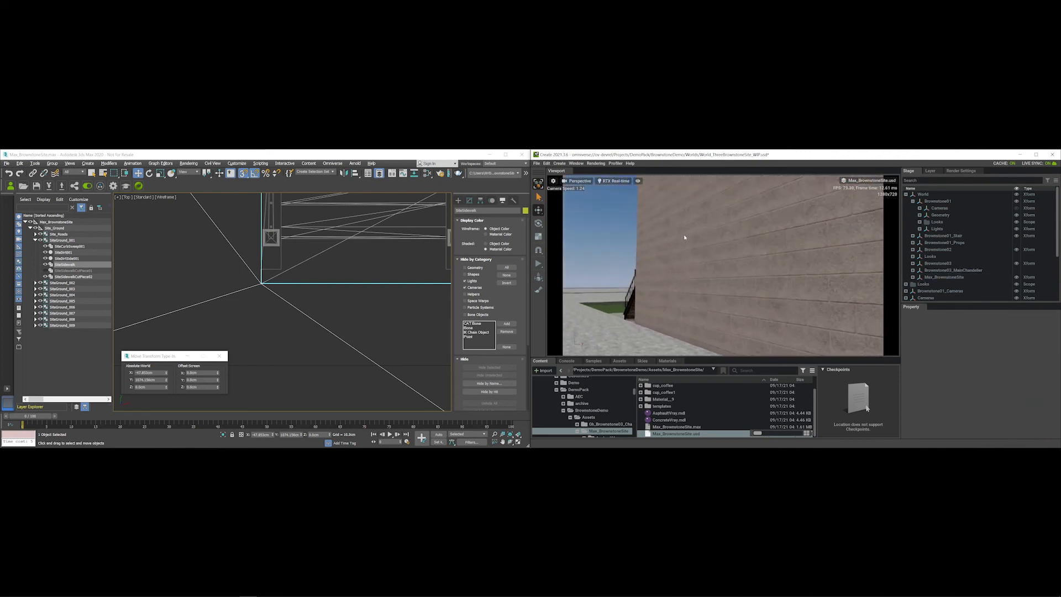
{"action": "right_click_drag", "start_coordinate": [691, 239], "coordinate": [718, 291]}
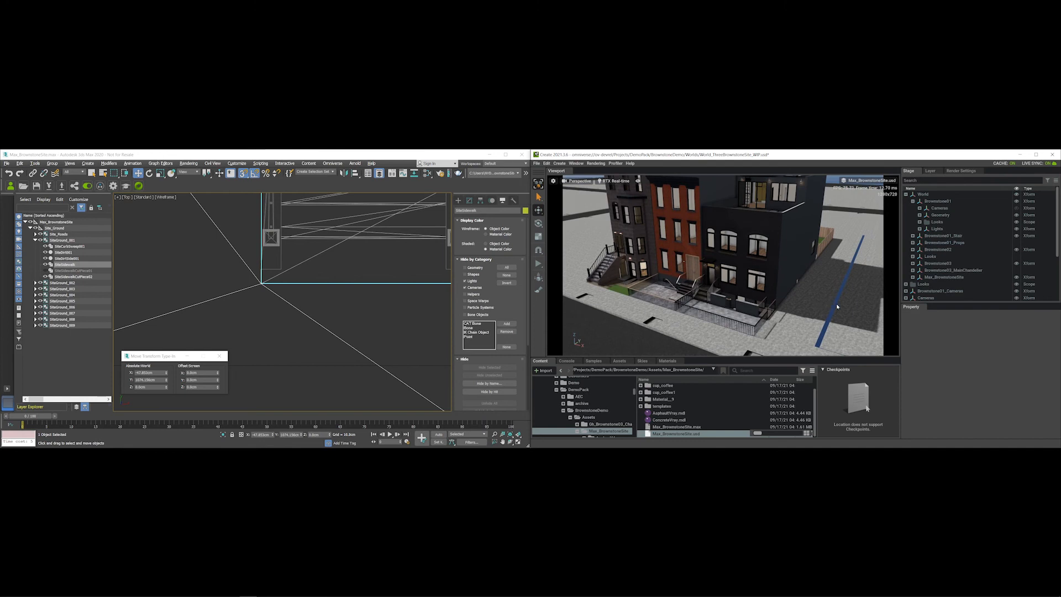
{"action": "right_click_drag", "start_coordinate": [835, 303], "coordinate": [774, 300]}
- Select and frame SiteSidewalkCutPiece02 in Omniverse, then fly toward the buildings
{"action": "left_click", "coordinate": [774, 301]}
{"action": "key", "text": "f"}
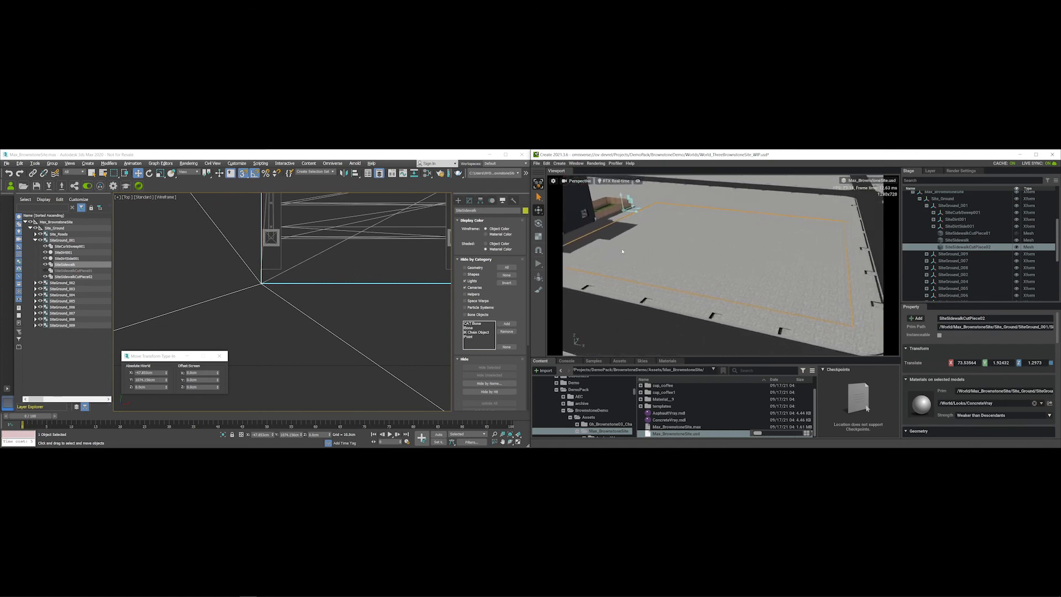
{"action": "left_click_drag", "start_coordinate": [643, 254], "coordinate": [789, 274], "text": "alt"}
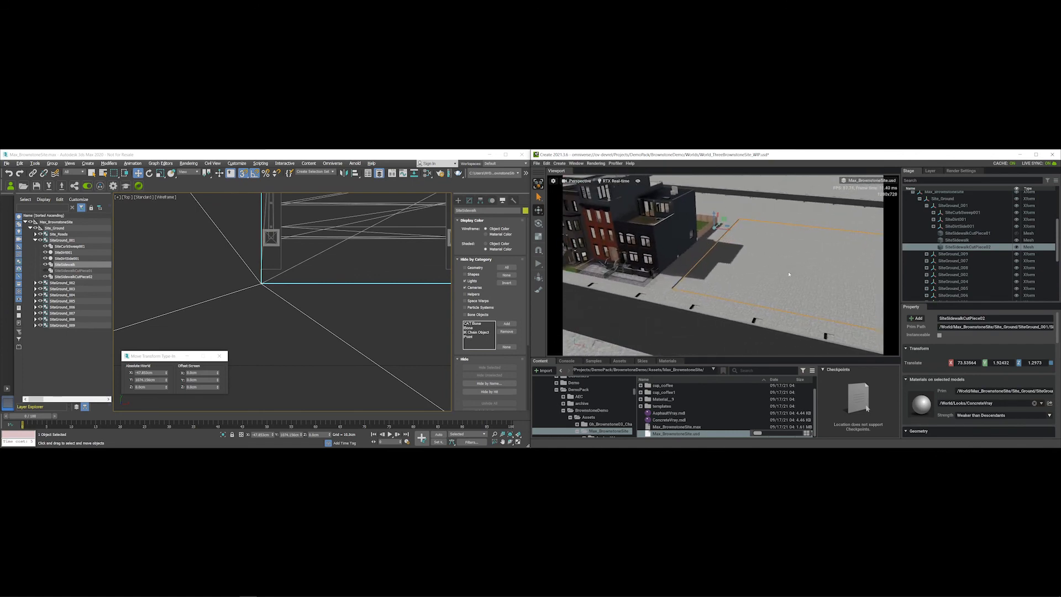
{"action": "right_click_drag", "start_coordinate": [682, 286], "coordinate": [666, 301]}
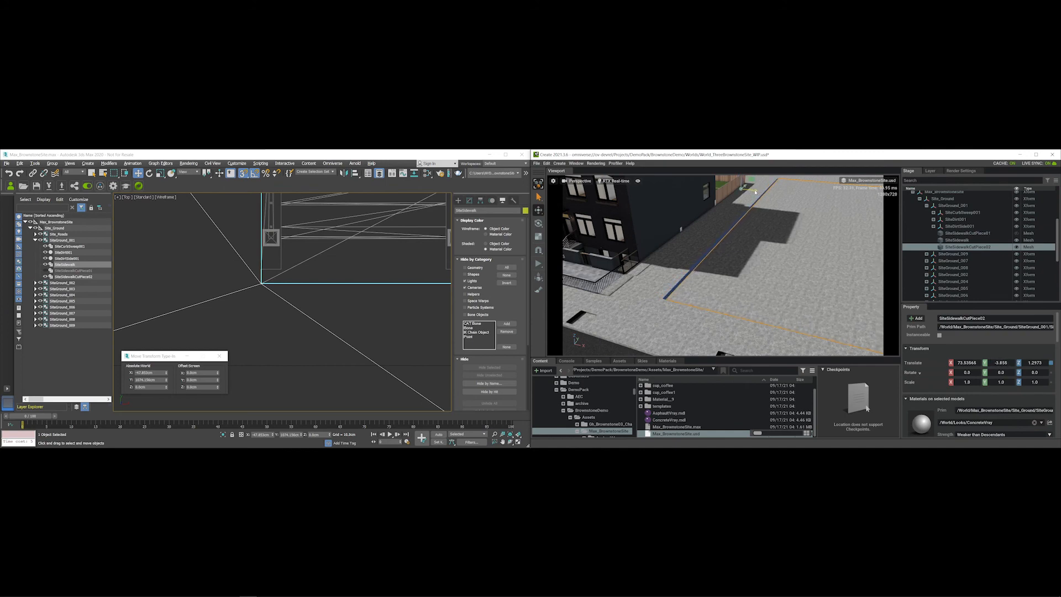
{"action": "scroll", "coordinate": [355, 261], "scroll_direction": "down", "scroll_amount": 10}
{"action": "middle_click_drag", "start_coordinate": [352, 273], "coordinate": [241, 288]}
{"action": "scroll", "coordinate": [210, 272], "scroll_direction": "up", "scroll_amount": 8}
{"action": "scroll", "coordinate": [241, 288], "scroll_direction": "up", "scroll_amount": 3}
- Vertex-snap SiteSidewalkCutPiece02 in the Top view so Omniverse shows Translate about 76.75, -31.17
{"action": "left_click", "coordinate": [282, 293]}
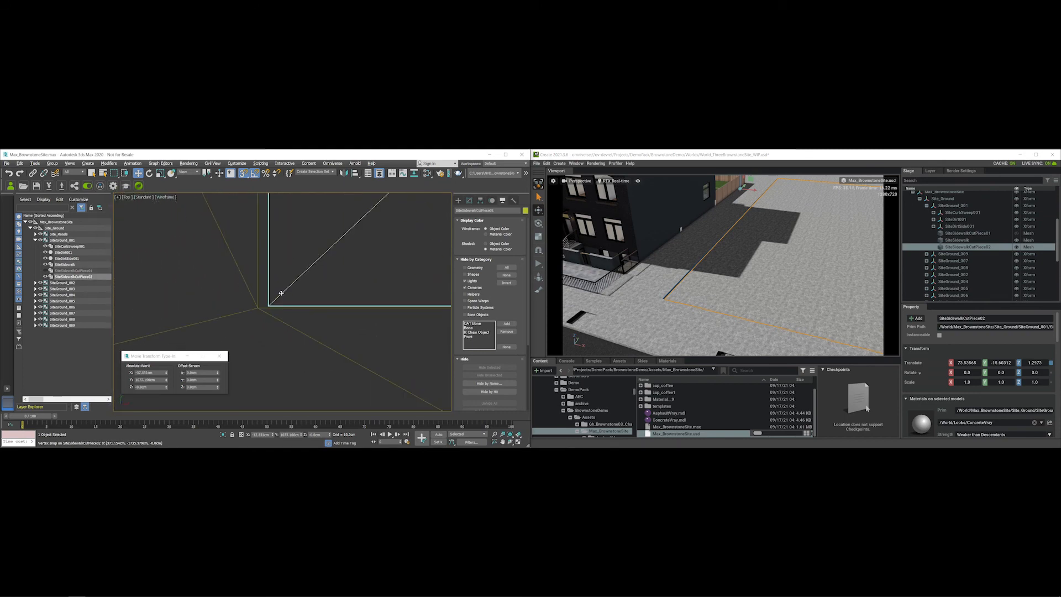
{"action": "scroll", "coordinate": [293, 271], "scroll_direction": "down", "scroll_amount": 6}
{"action": "scroll", "coordinate": [298, 258], "scroll_direction": "down", "scroll_amount": 5}
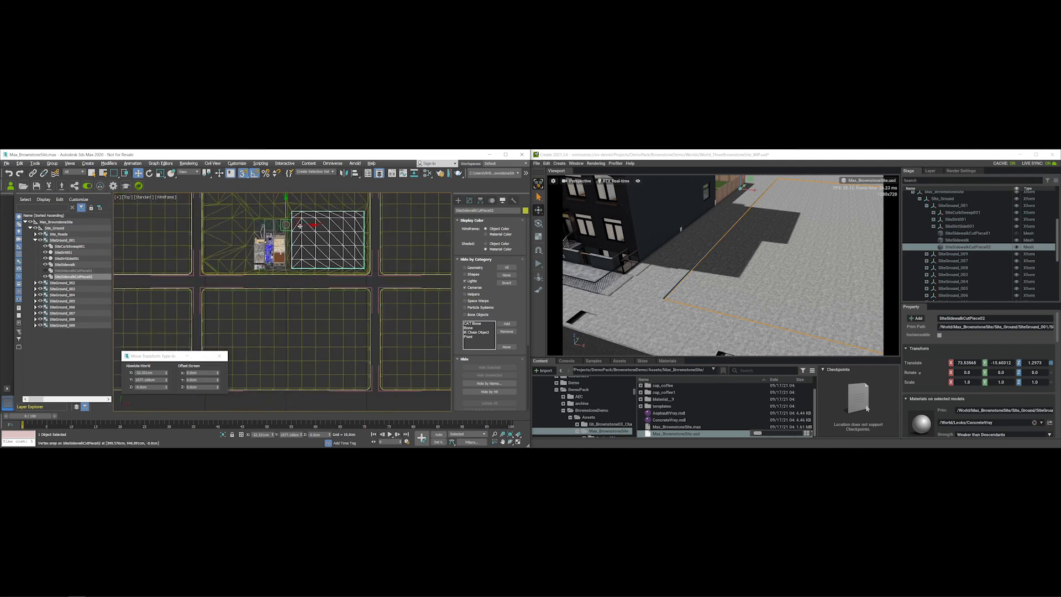
{"action": "mouse_move", "coordinate": [297, 214]}
{"action": "left_mouse_down"}
{"action": "mouse_move", "coordinate": [312, 214]}
{"action": "mouse_move", "coordinate": [289, 220]}
{"action": "left_mouse_up"}
{"action": "scroll", "coordinate": [301, 237], "scroll_direction": "up", "scroll_amount": 5}
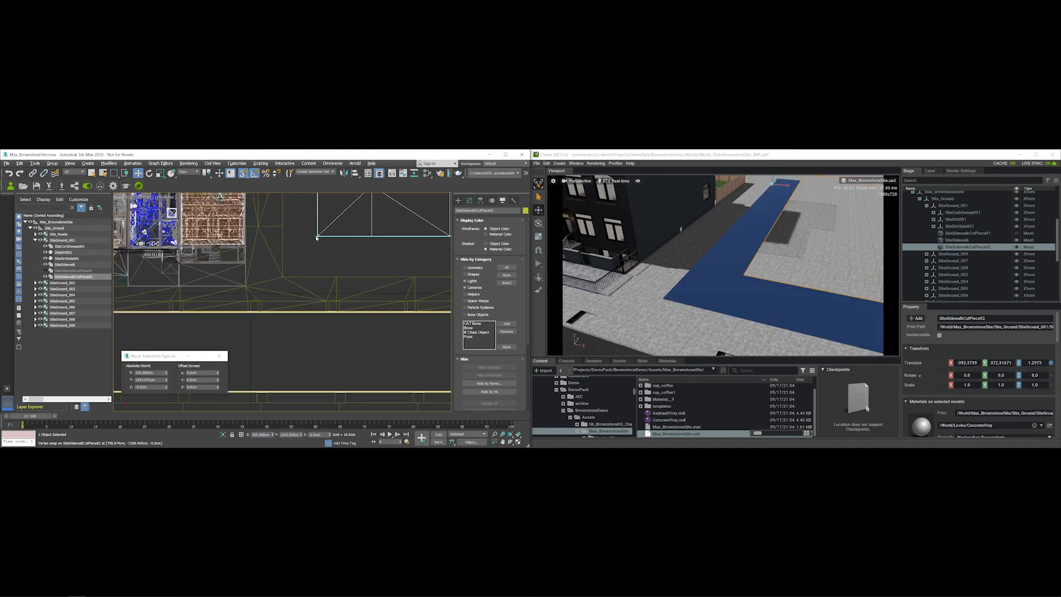
{"action": "left_click_drag", "start_coordinate": [317, 234], "coordinate": [283, 277]}
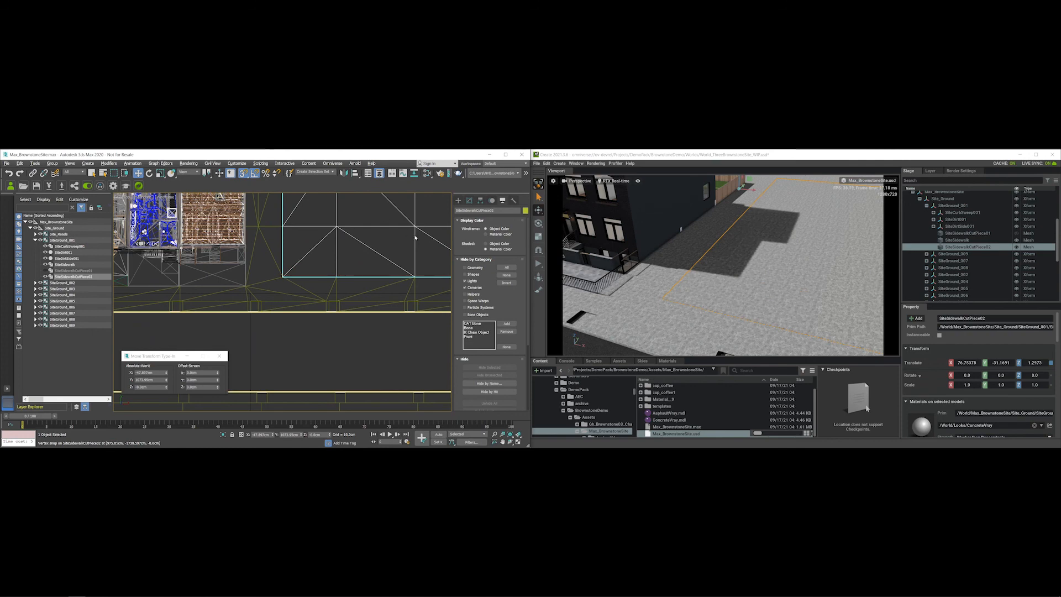
{"action": "scroll", "coordinate": [408, 232], "scroll_direction": "down", "scroll_amount": 8}
{"action": "scroll", "coordinate": [348, 257], "scroll_direction": "up", "scroll_amount": 2}
{"action": "scroll", "coordinate": [356, 224], "scroll_direction": "up", "scroll_amount": 2}
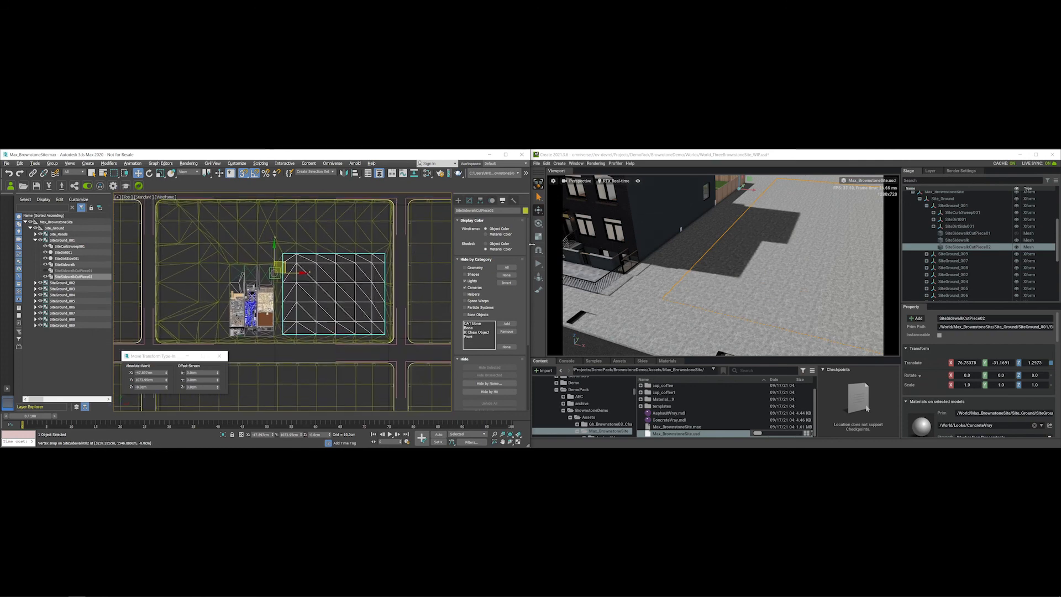
{"action": "scroll", "coordinate": [734, 254], "scroll_direction": "down", "scroll_amount": 3}
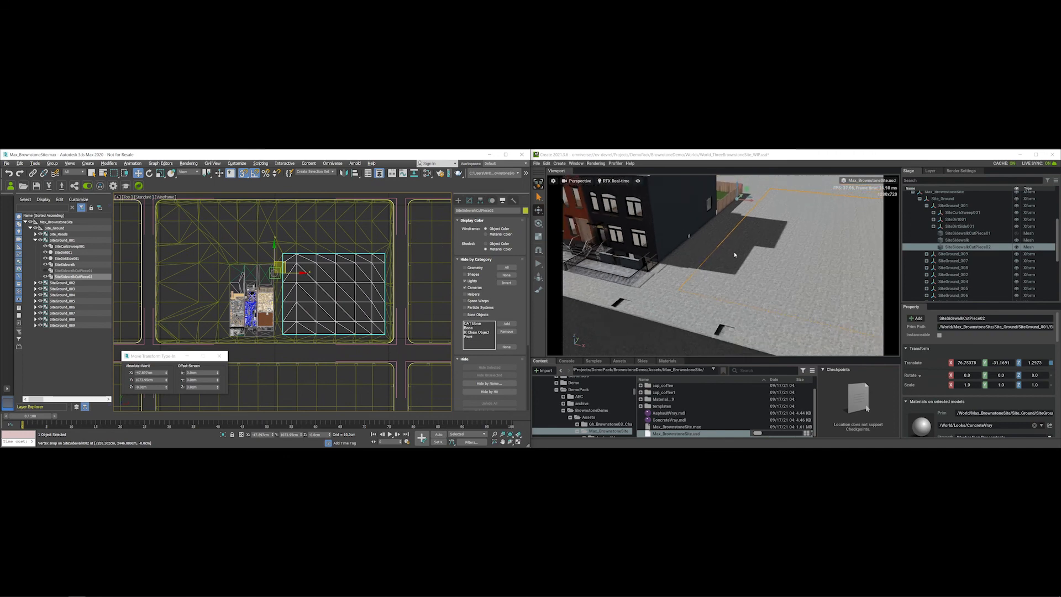
{"action": "left_click_drag", "start_coordinate": [743, 267], "coordinate": [711, 249], "text": "alt"}
{"action": "scroll", "coordinate": [711, 248], "scroll_direction": "up", "scroll_amount": 2}
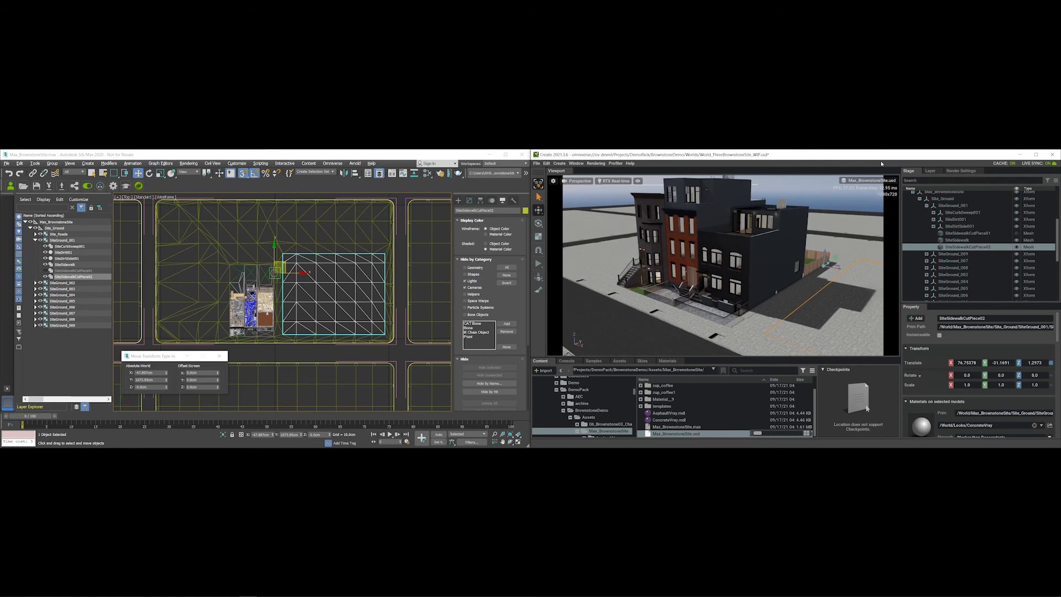
- In Omniverse Create's layer list, make the Root Layer the authoring layer
{"action": "left_click", "coordinate": [933, 172]}
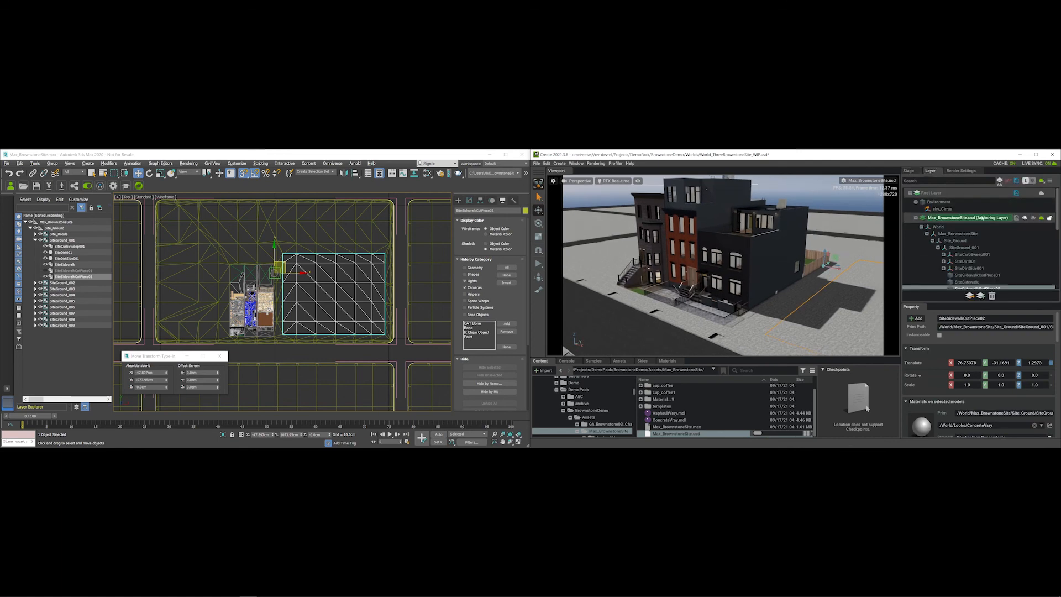
{"action": "left_click", "coordinate": [916, 220]}
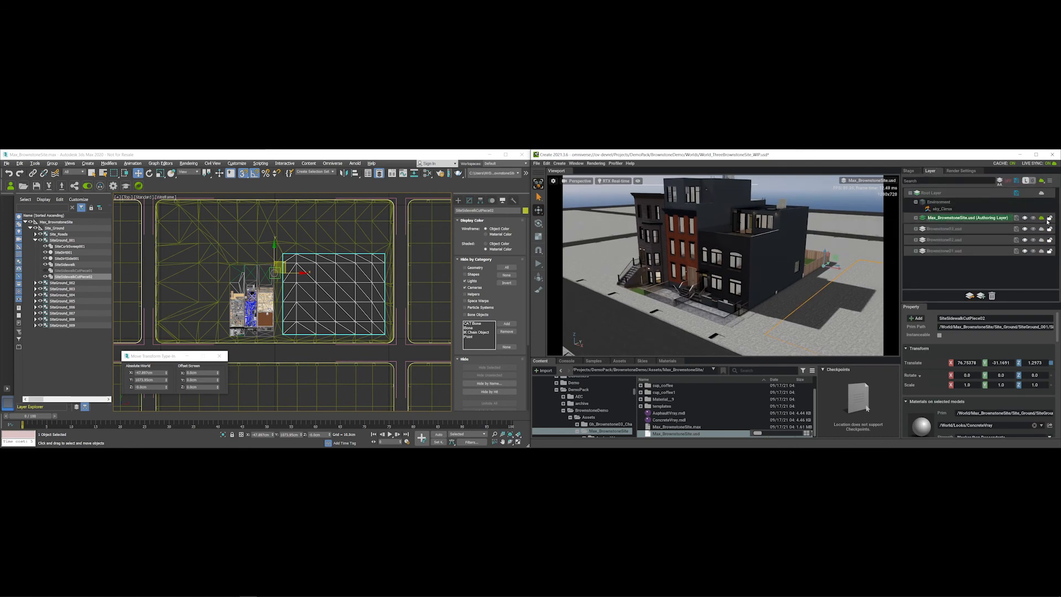
{"action": "left_click", "coordinate": [954, 193]}
{"action": "double_click", "coordinate": [954, 194]}
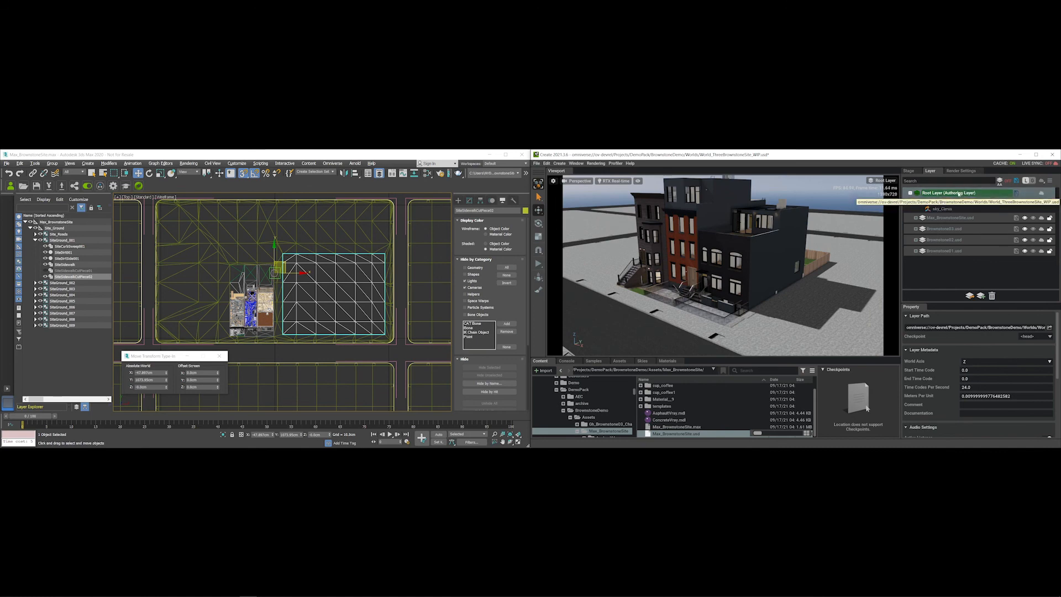
- Save the Root Layer despite the merge conflict, then end the live session without a checkpoint
{"action": "left_click", "coordinate": [1017, 196]}
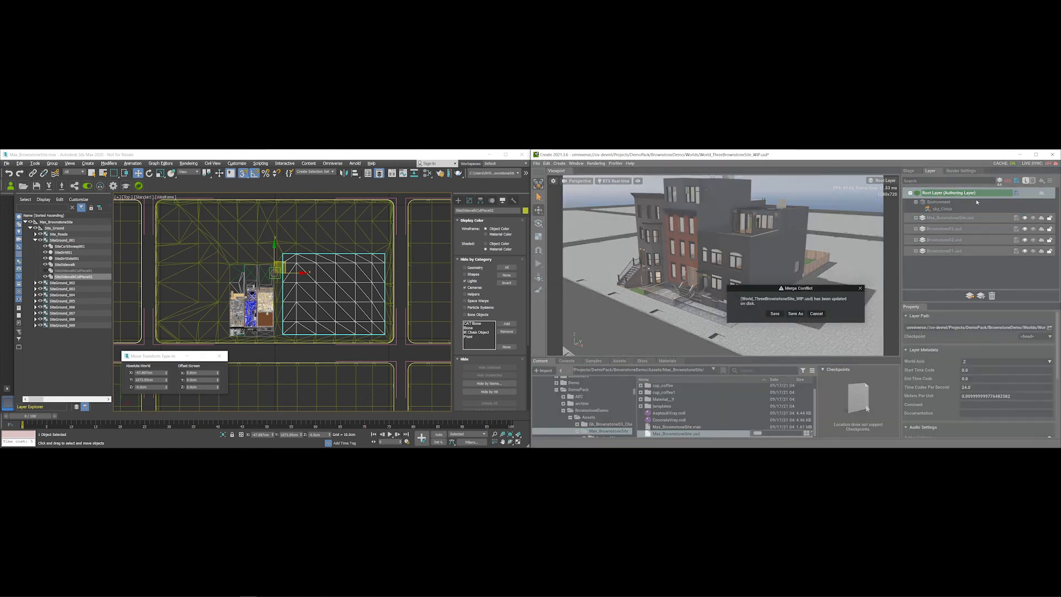
{"action": "left_click", "coordinate": [774, 314]}
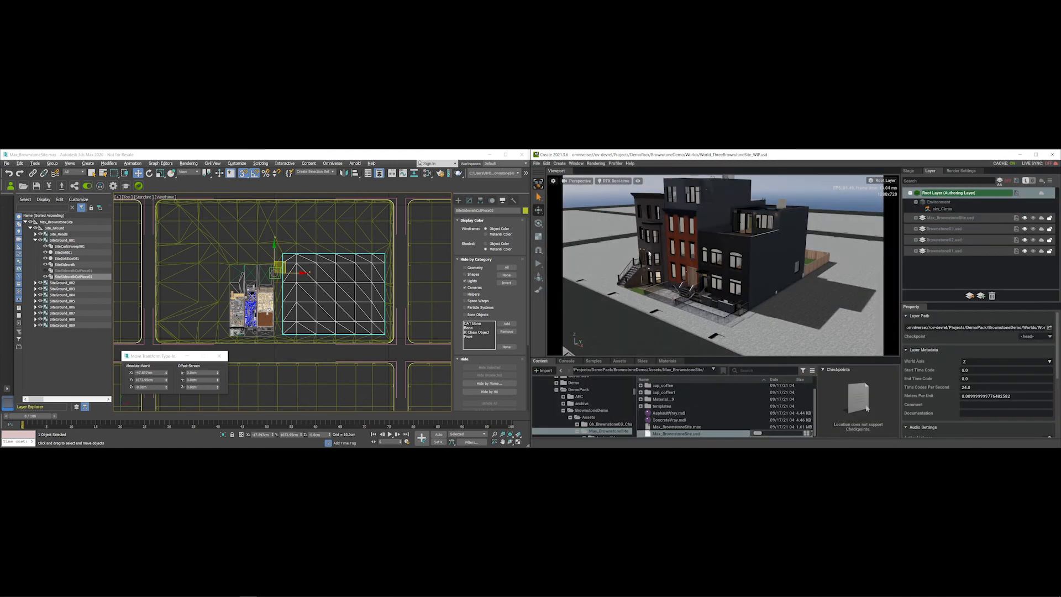
{"action": "left_click", "coordinate": [89, 186]}
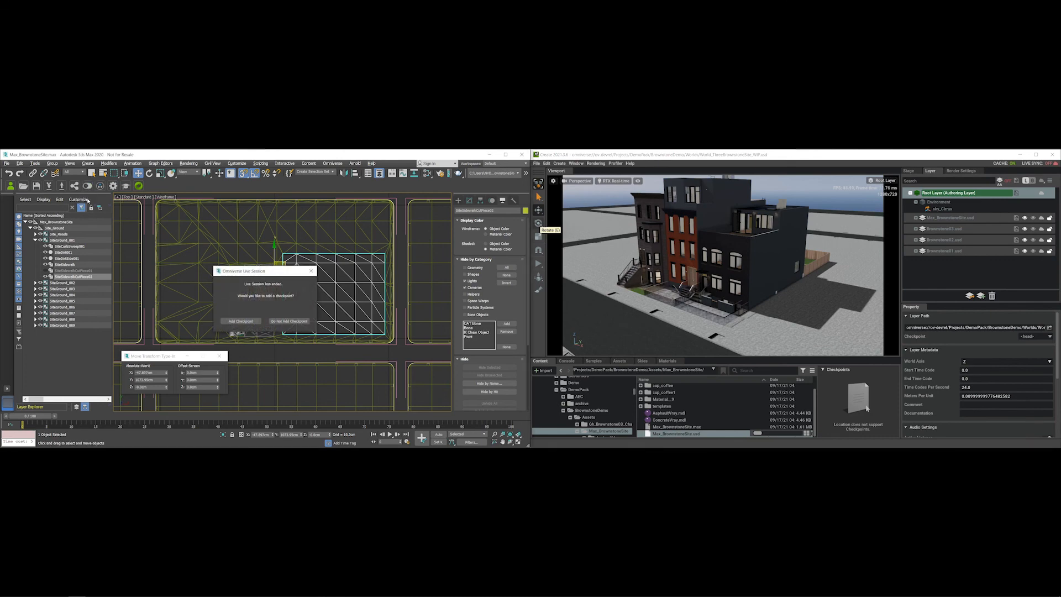
{"action": "left_click", "coordinate": [281, 322]}
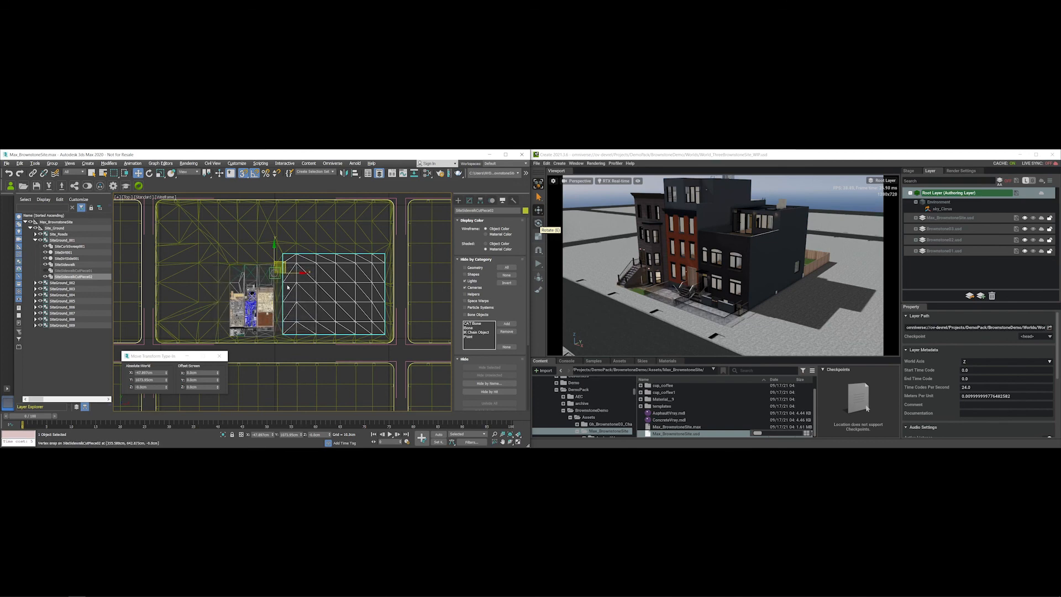
- Maximize the 3ds Max Perspective viewport and orbit around the brownstone buildings
{"action": "key", "text": "alt+w"}
{"action": "middle_click", "coordinate": [341, 326]}
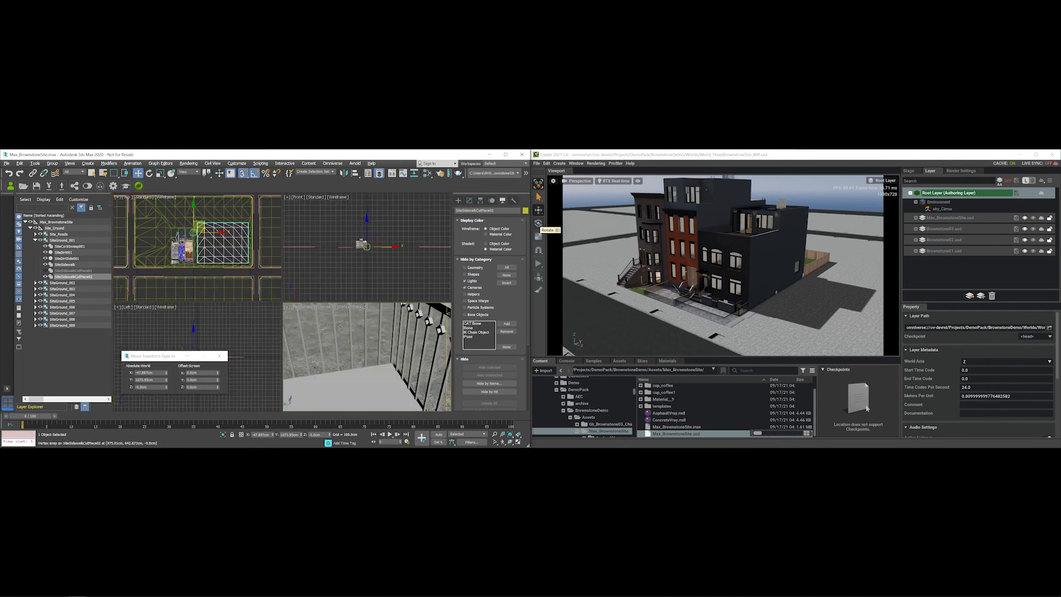
{"action": "key", "text": "alt+w"}
{"action": "middle_click_drag", "start_coordinate": [341, 326], "coordinate": [310, 287], "text": "alt"}
{"action": "scroll", "coordinate": [282, 301], "scroll_direction": "down", "scroll_amount": 3}
{"action": "scroll", "coordinate": [282, 302], "scroll_direction": "down", "scroll_amount": 8}
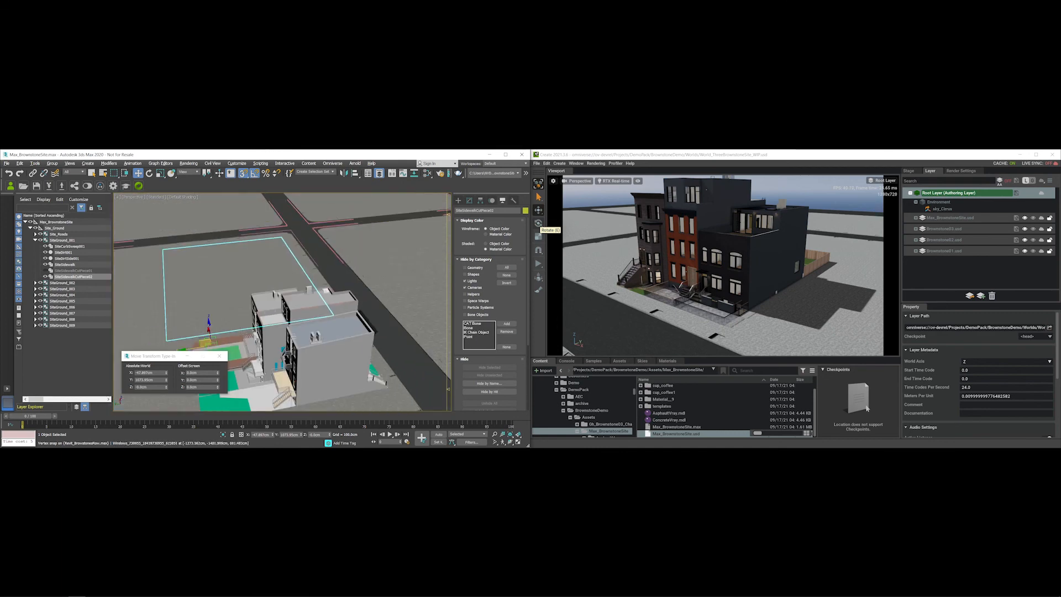
{"action": "middle_click_drag", "start_coordinate": [303, 361], "coordinate": [296, 301], "text": "alt"}
- Switch to Select mode, save the 3ds Max scene with Ctrl+S, and review the brownstones in Omniverse
{"action": "key", "text": "q"}
{"action": "scroll", "coordinate": [295, 302], "scroll_direction": "up", "scroll_amount": 5}
{"action": "scroll", "coordinate": [296, 302], "scroll_direction": "down", "scroll_amount": 6}
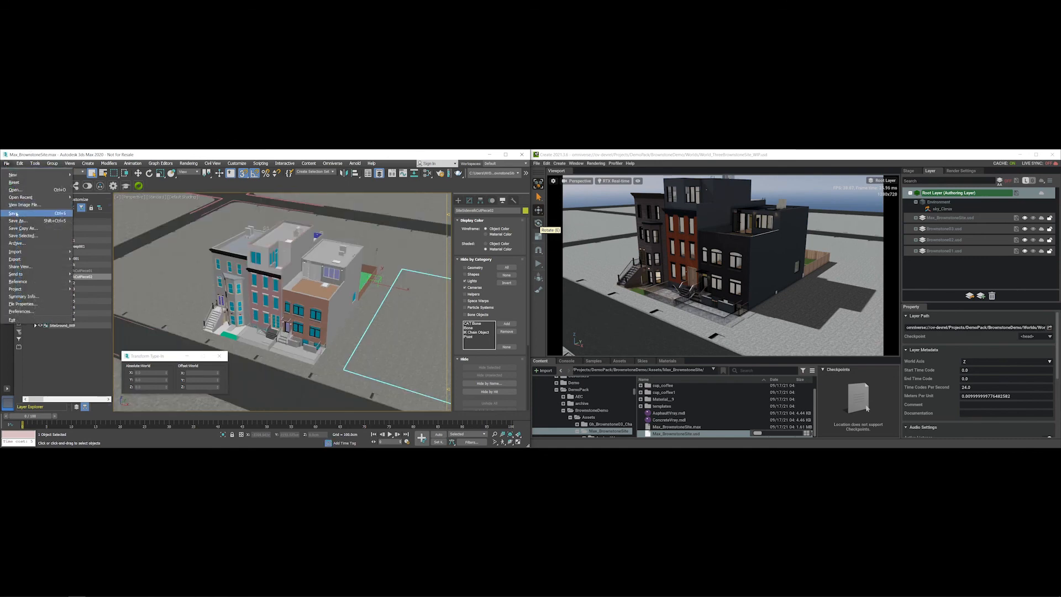
{"action": "key", "text": "ctrl+s"}
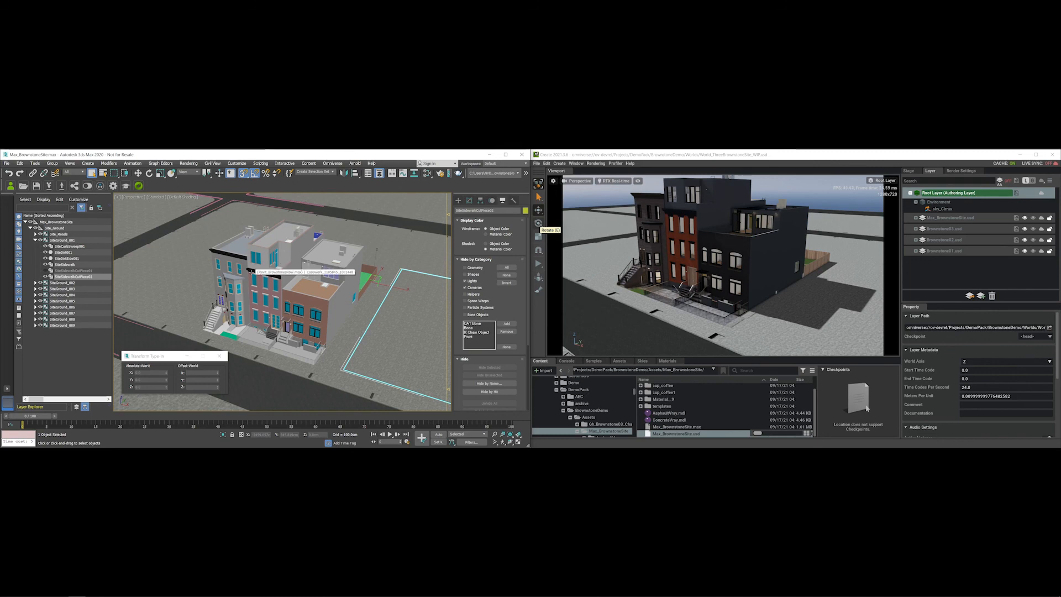
{"action": "left_click_drag", "start_coordinate": [658, 297], "coordinate": [670, 299], "text": "alt"}
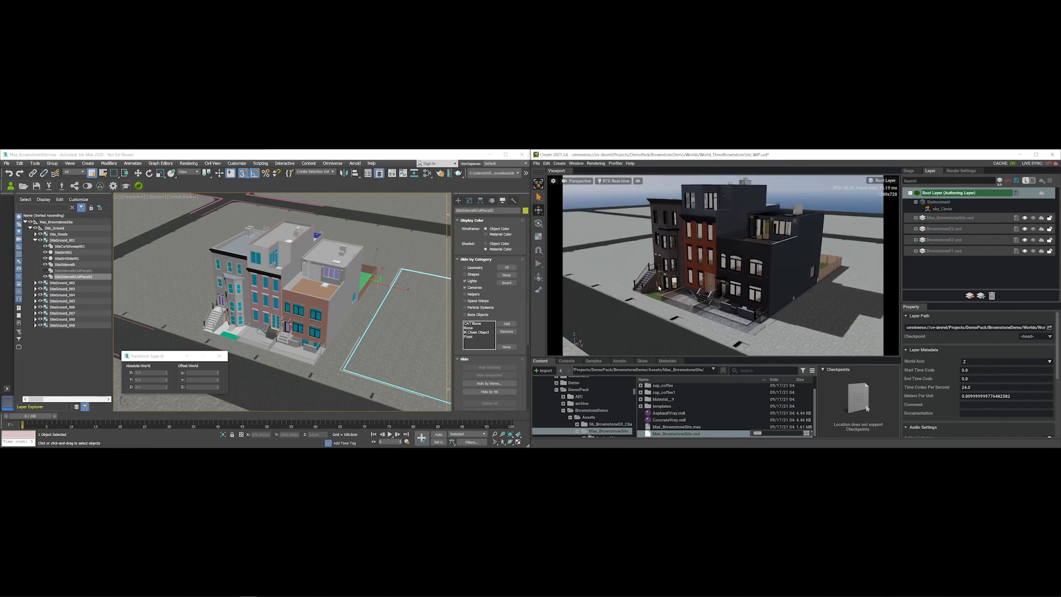